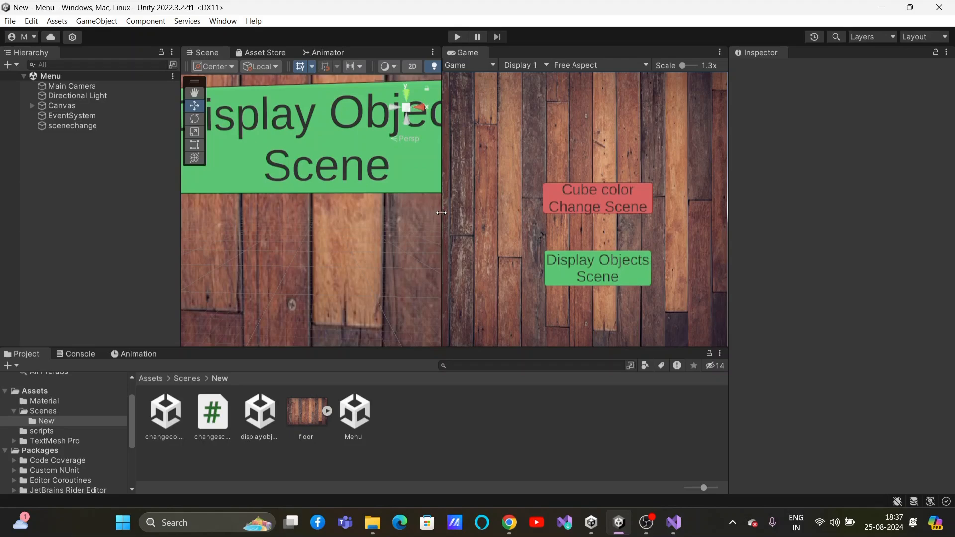
Widen the Game view, then look through the changecolor and displayobjectes scenes and reopen the Menu scene
left_click_drag(442, 213, 315, 211)
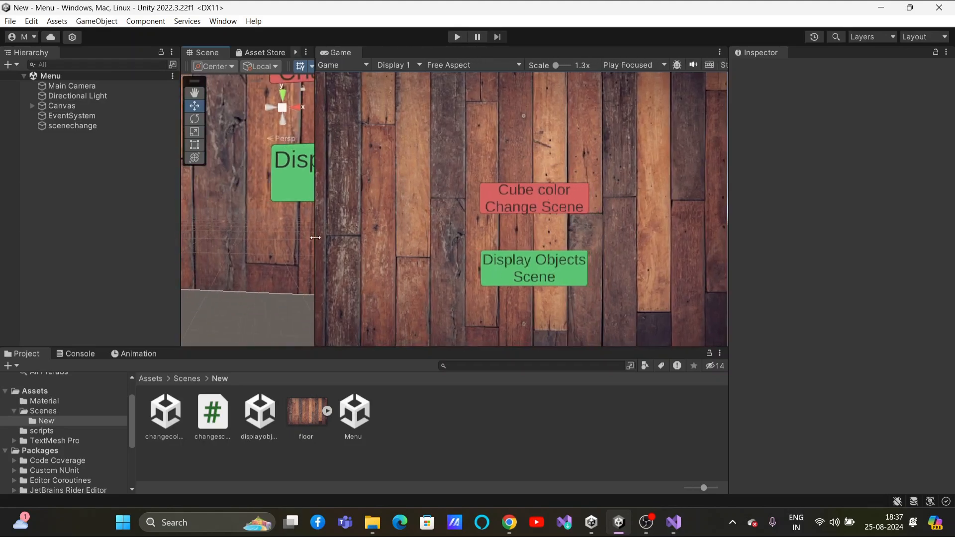
left_click_drag(314, 238, 408, 237)
double_click(162, 424)
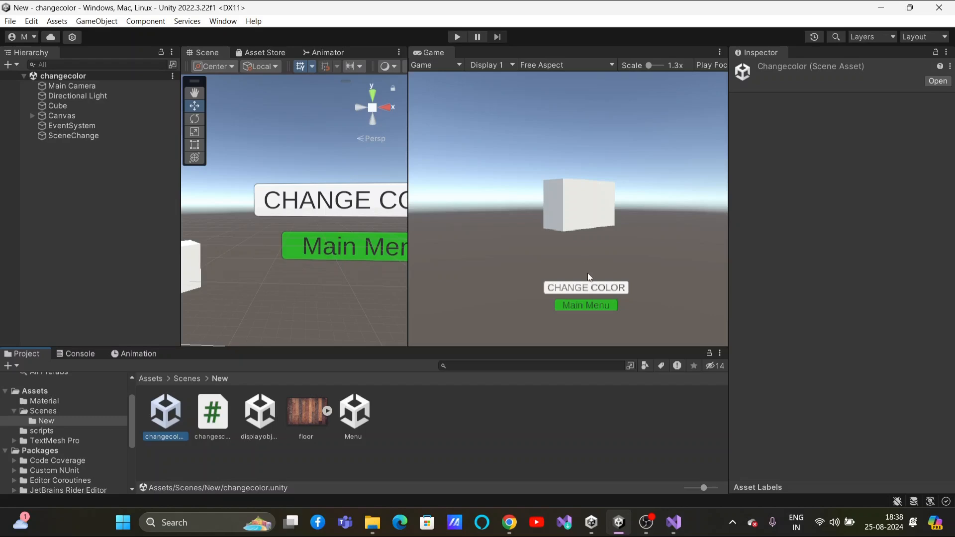
left_click(592, 288)
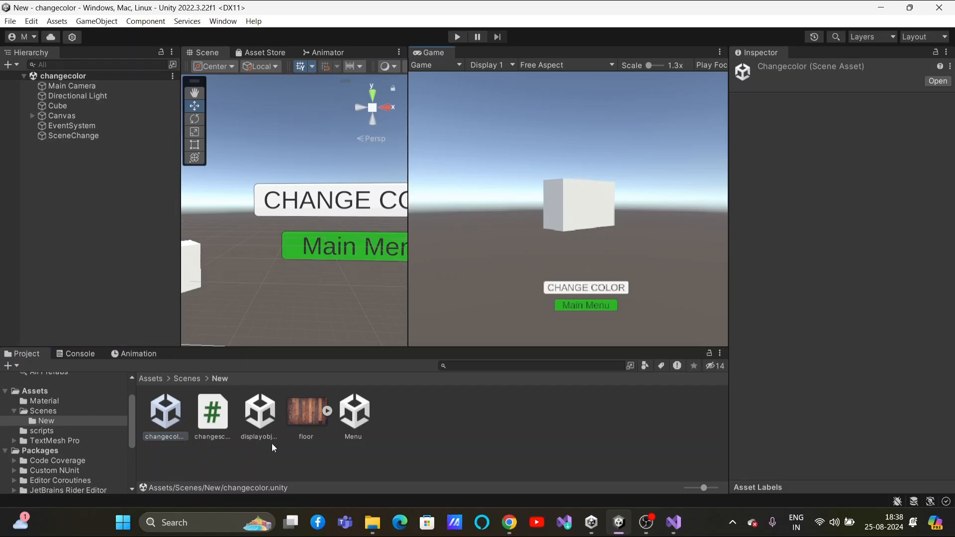
double_click(261, 418)
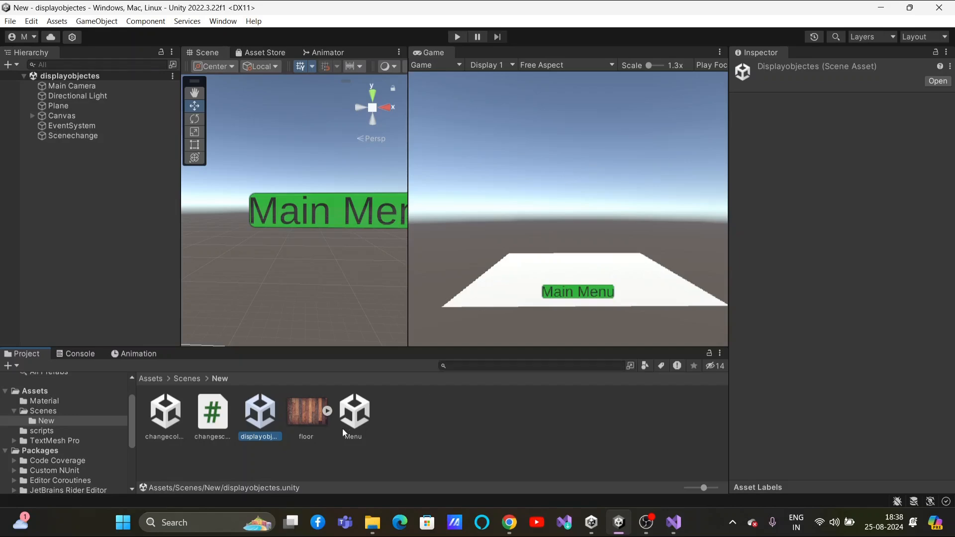
double_click(358, 419)
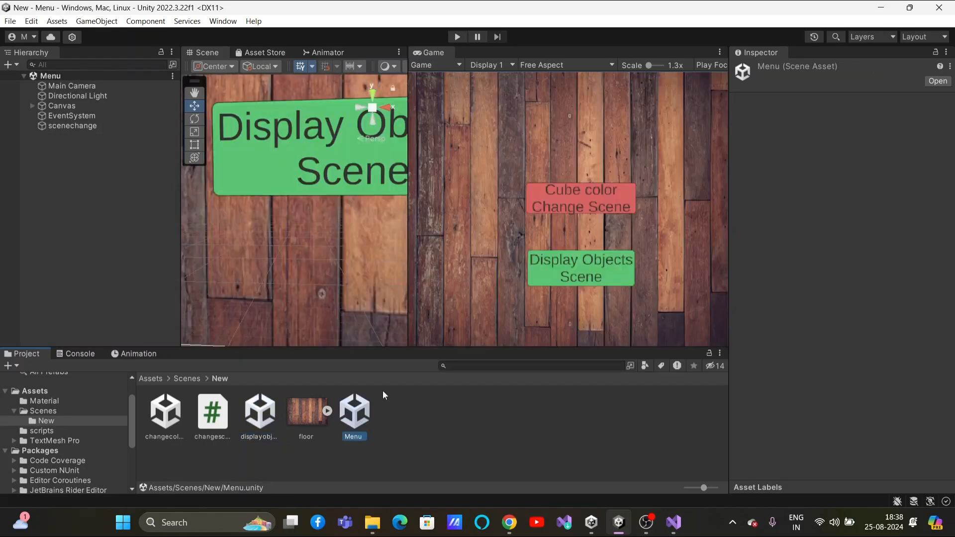
Run the Menu scene, enter the cube color change scene and change the cube's color several times
left_click(457, 37)
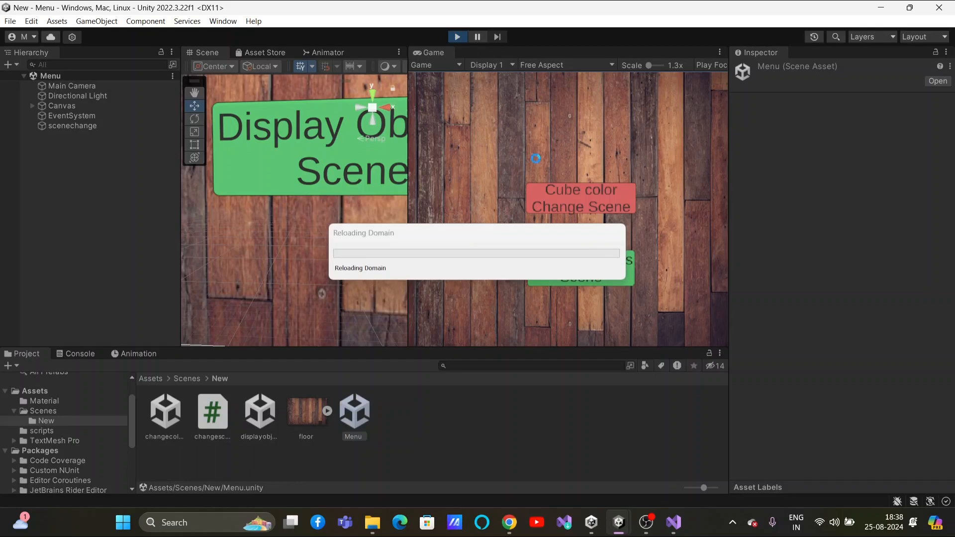
left_click(583, 195)
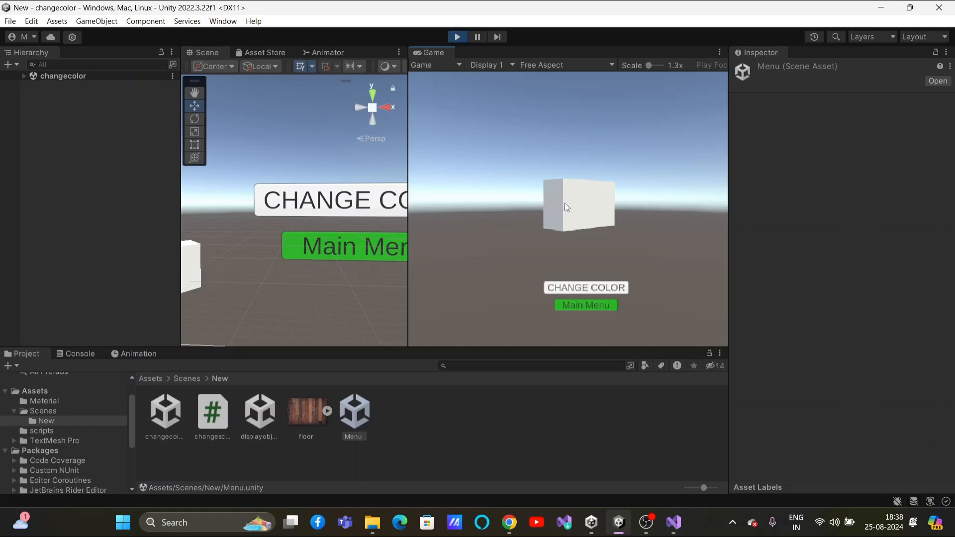
left_click(605, 288)
left_click(605, 287)
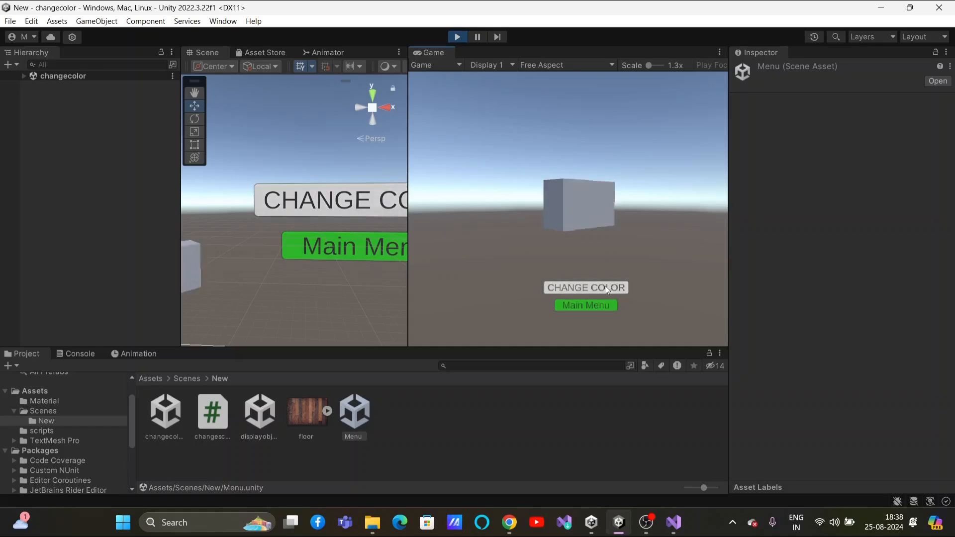
left_click(605, 288)
left_click(604, 287)
left_click(605, 288)
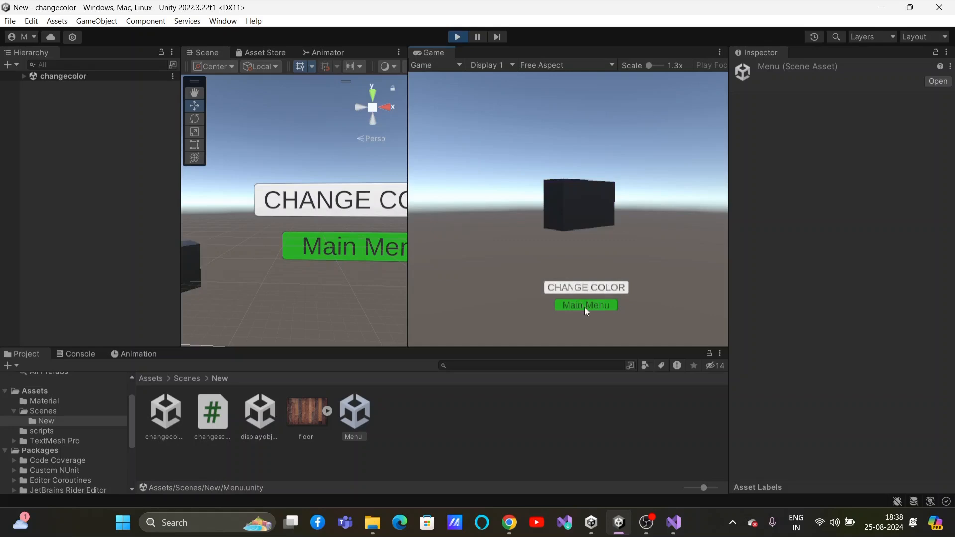
Return to the main menu in the running game, visit the Display Objects scene and go back to the main menu
left_click(588, 305)
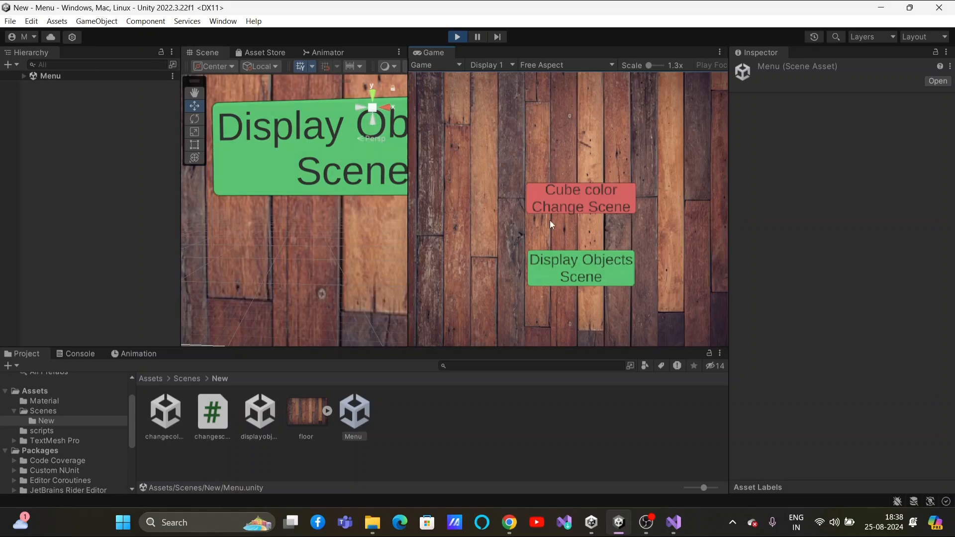
left_click(594, 271)
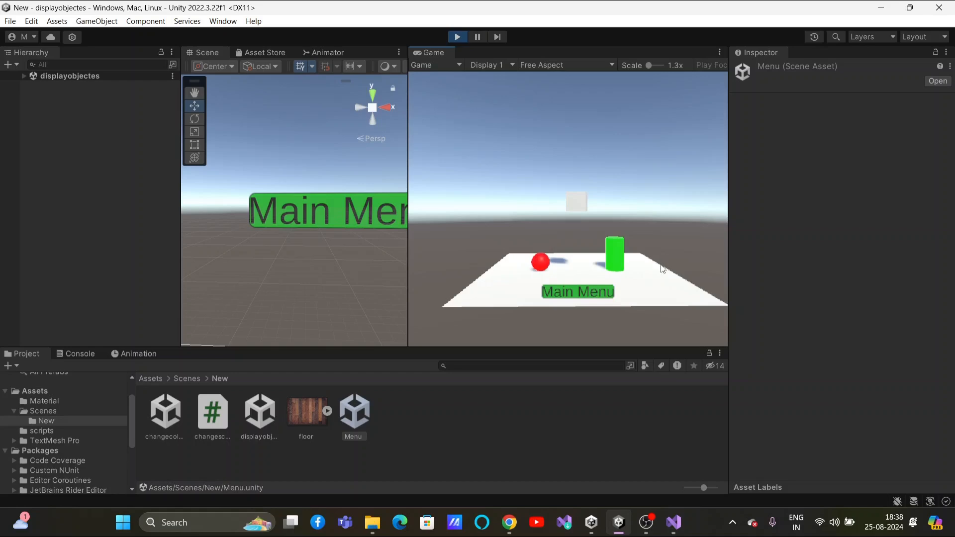
left_click(580, 296)
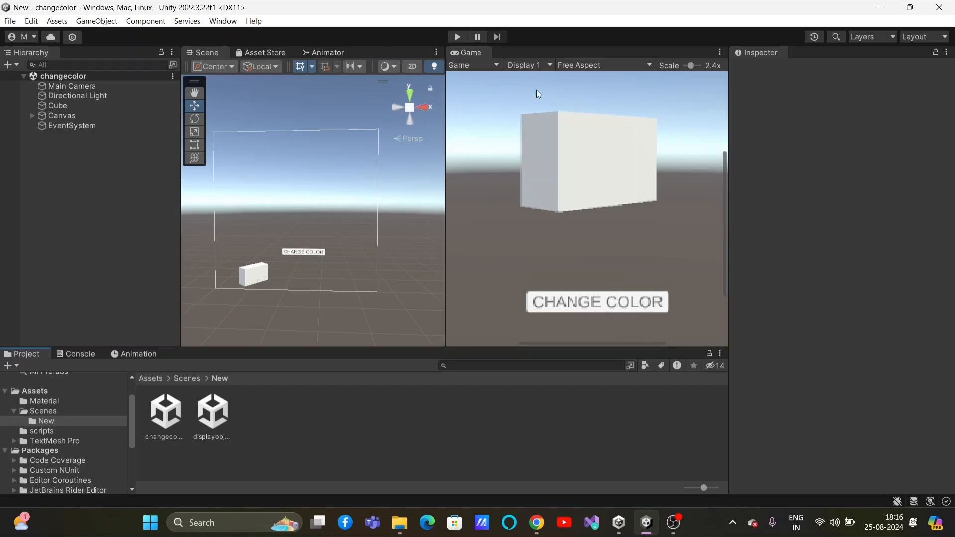
Run the changecolor scene, test the cube's color change repeatedly, and stop play mode
left_click(457, 36)
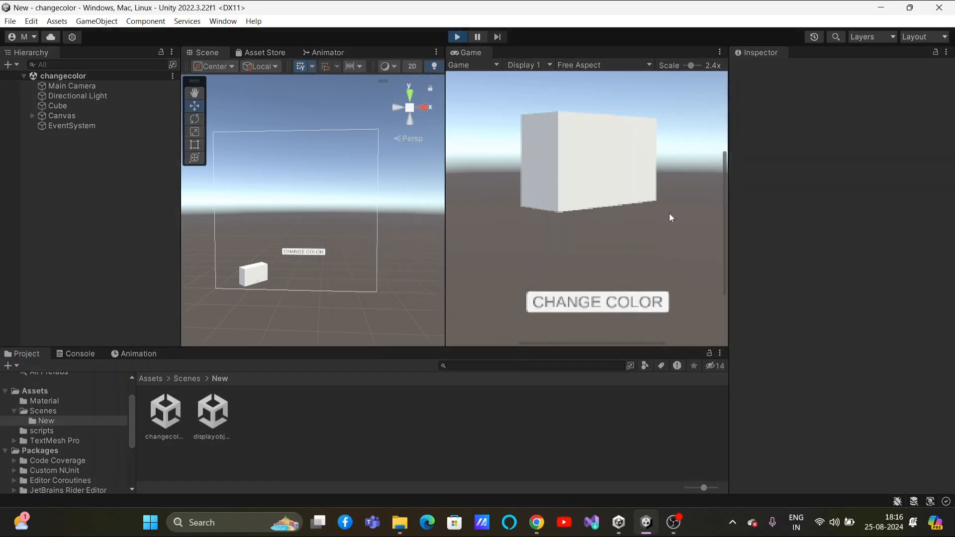
left_click(615, 306)
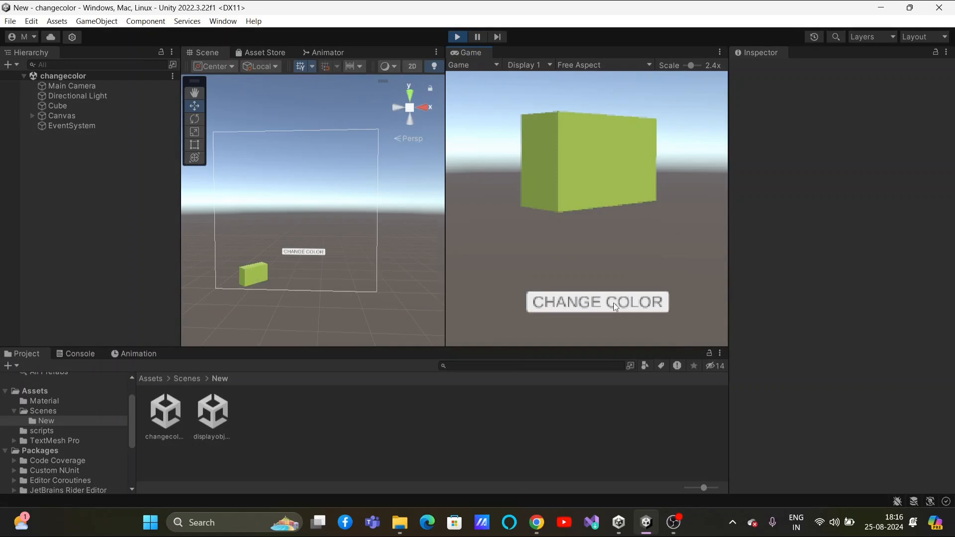
left_click(615, 307)
left_click(615, 306)
left_click(615, 306)
left_click(615, 307)
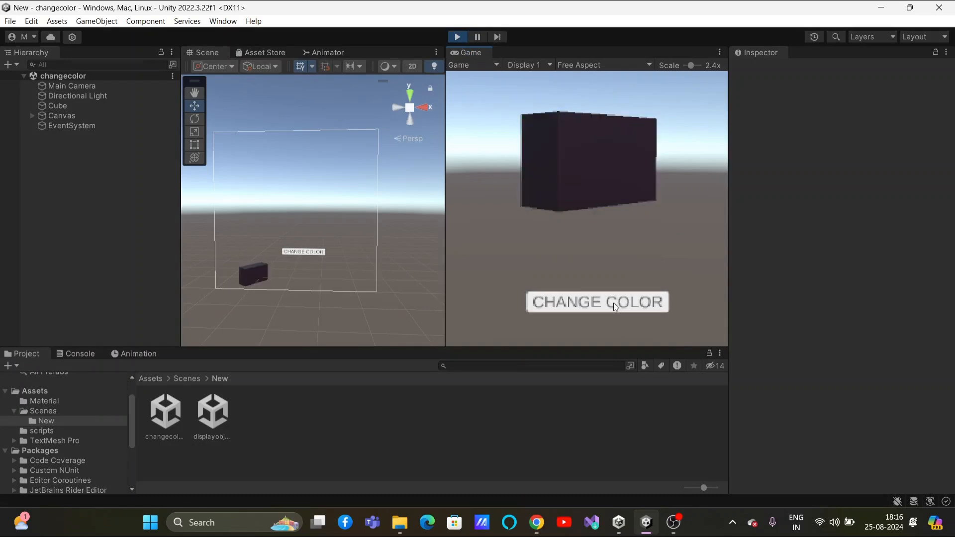
left_click(615, 307)
left_click(615, 306)
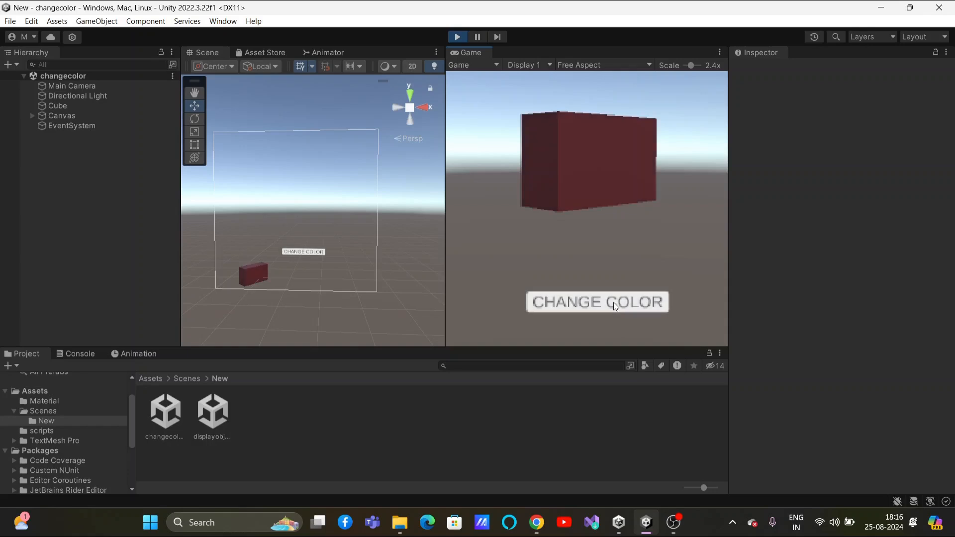
left_click(615, 307)
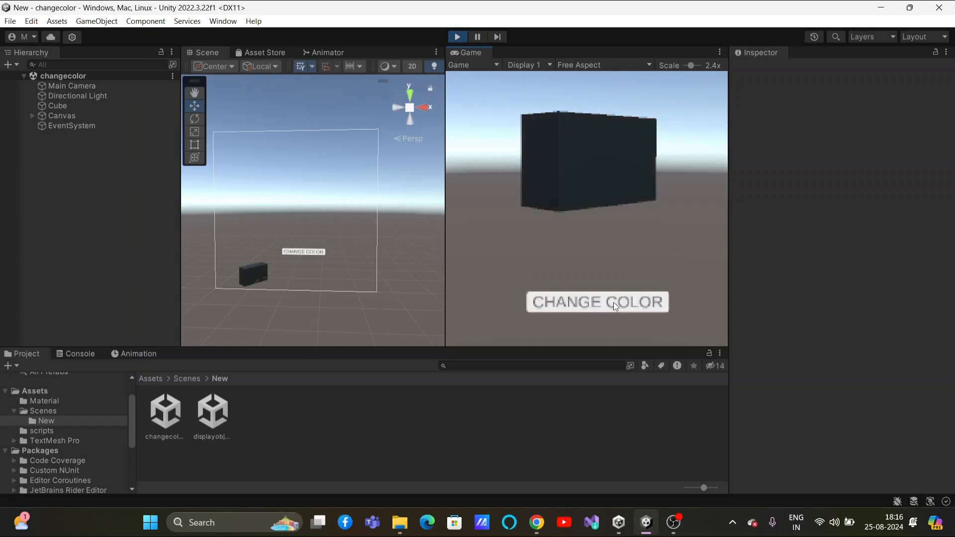
left_click(615, 307)
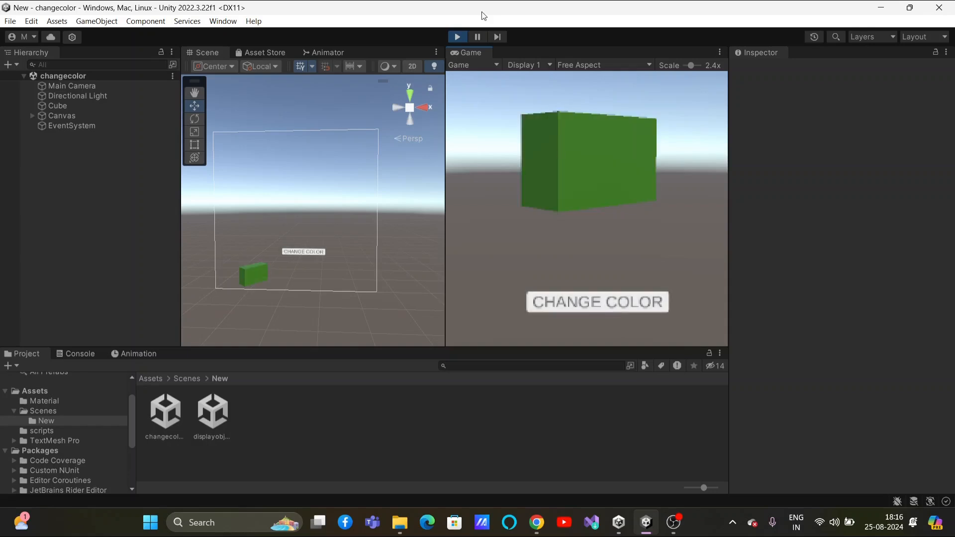
left_click(457, 37)
Open the displayobjectes scene, run it to watch the cube, sphere and cylinder get created, and stop play mode
double_click(219, 411)
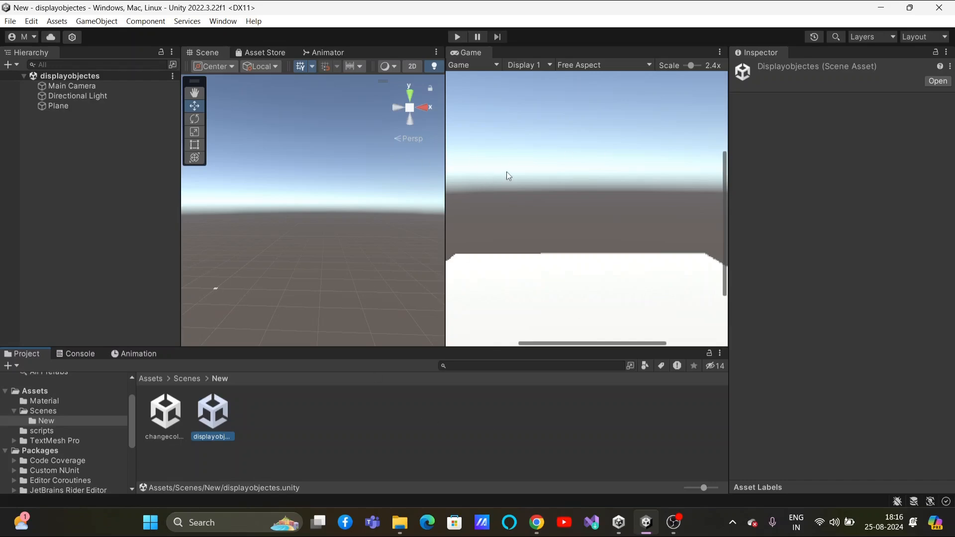
left_click(457, 37)
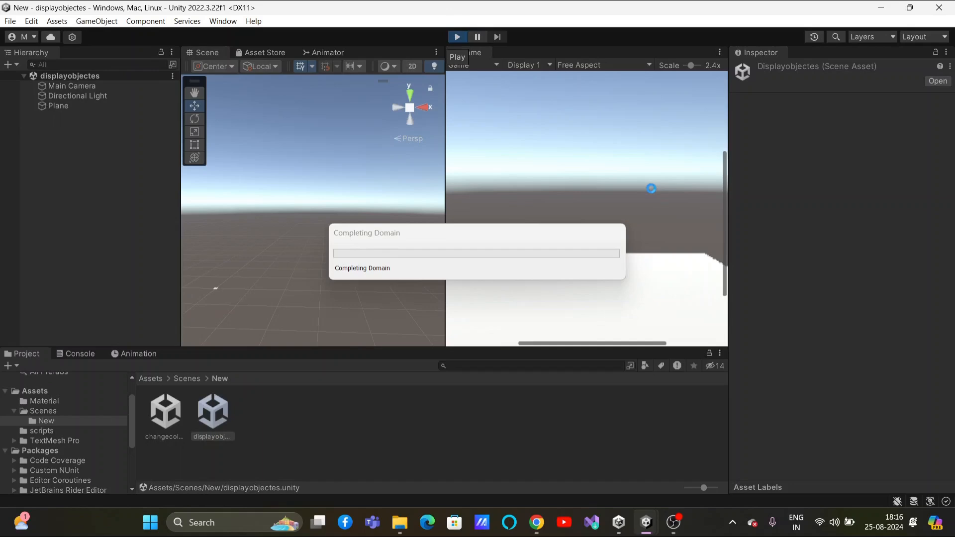
left_click(577, 163)
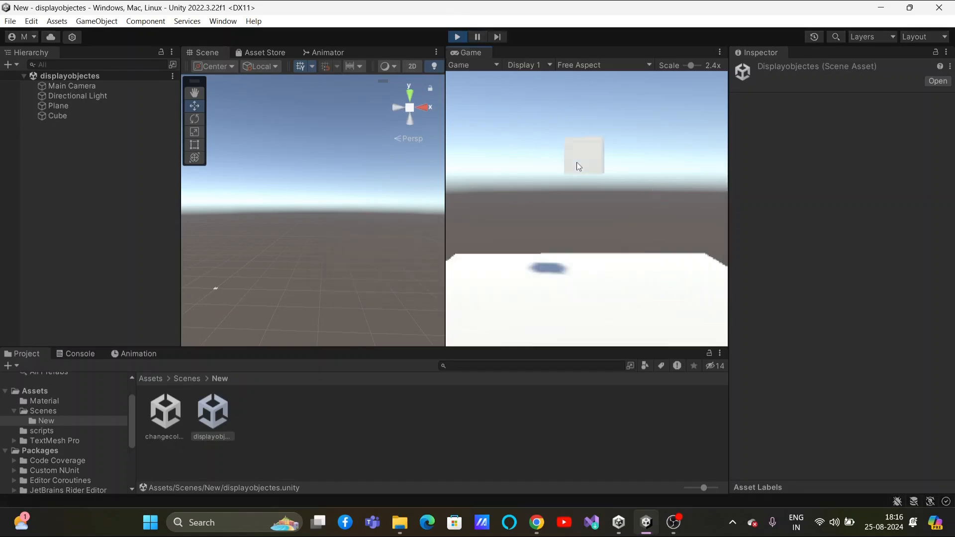
left_click(528, 196)
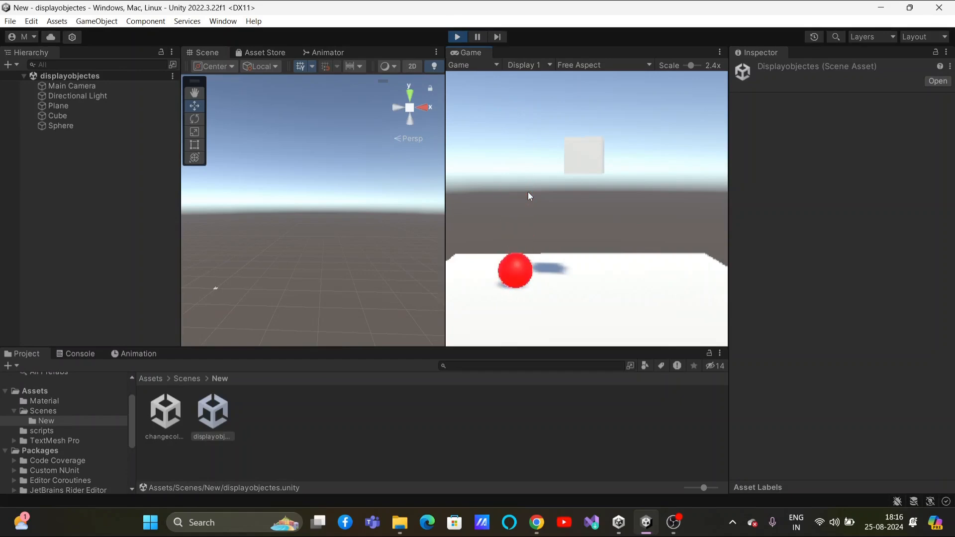
left_click(528, 192)
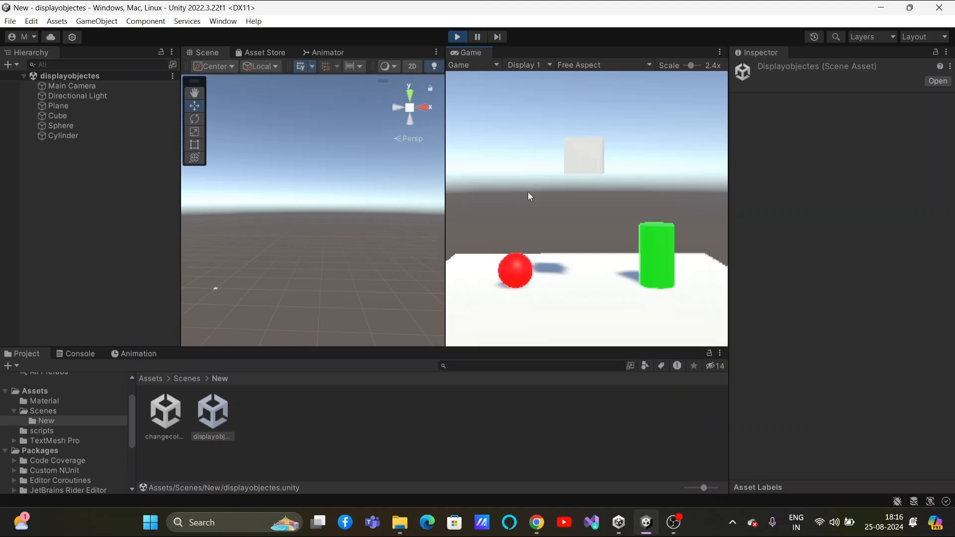
left_click(458, 37)
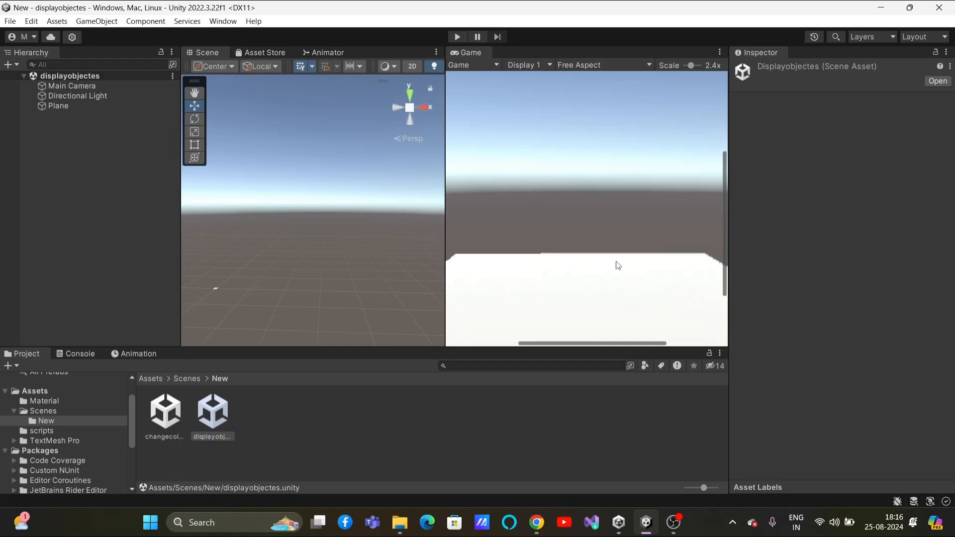
Create a new scene named Menu in the Assets/Scenes/New folder and open it
left_click(371, 440)
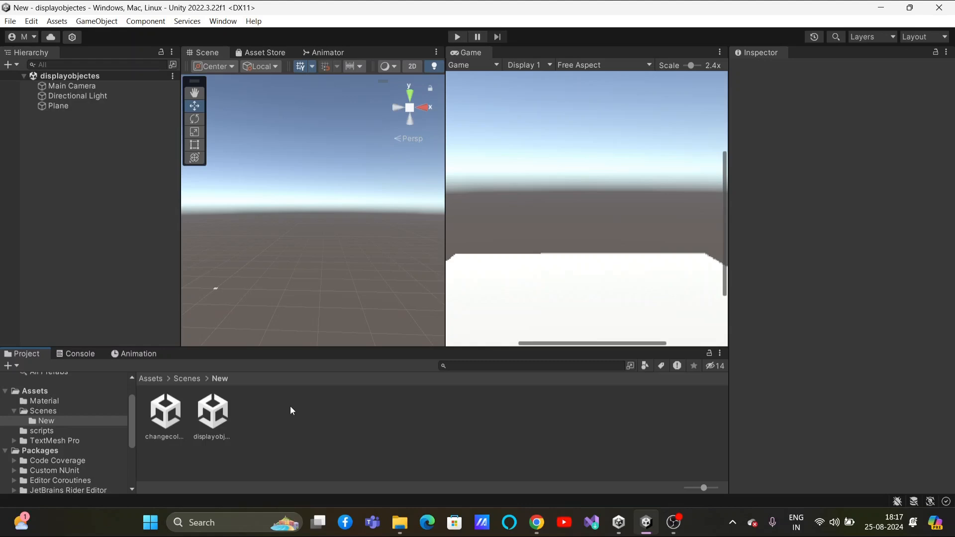
right_click(305, 422)
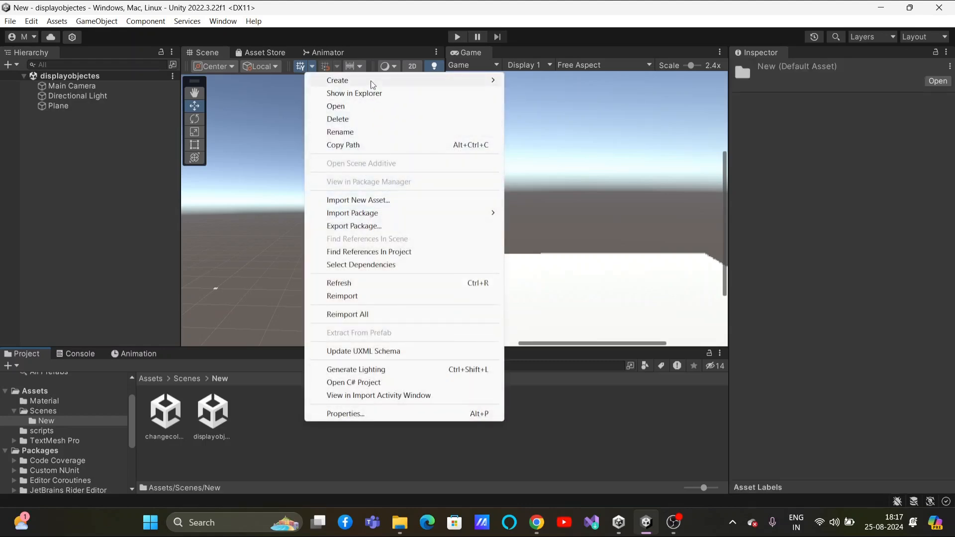
mouse_move(435, 79)
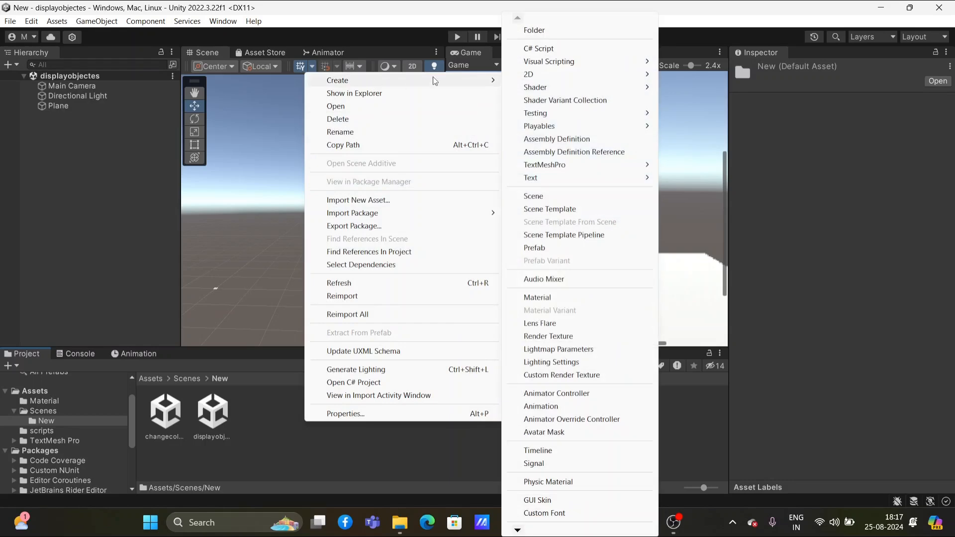
left_click(551, 197)
type("Menu")
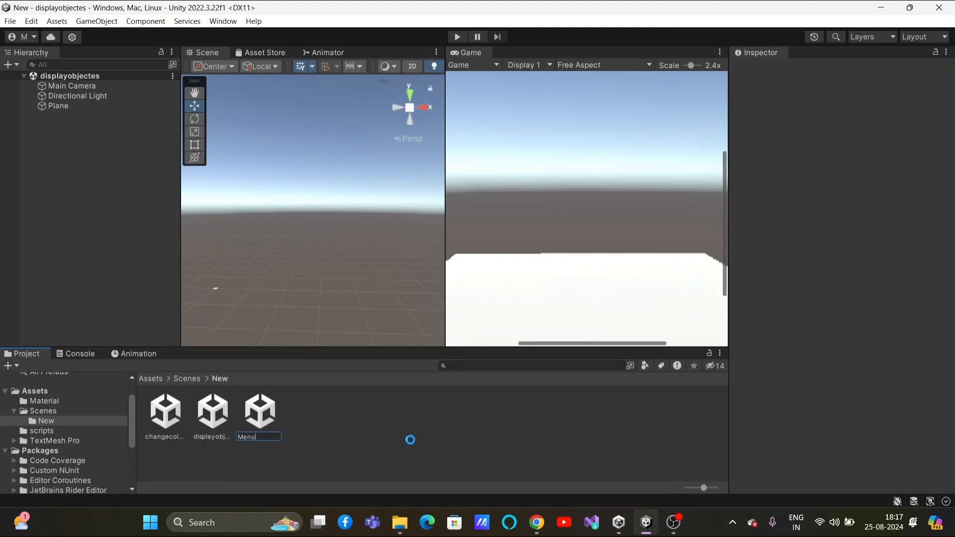
key("Return")
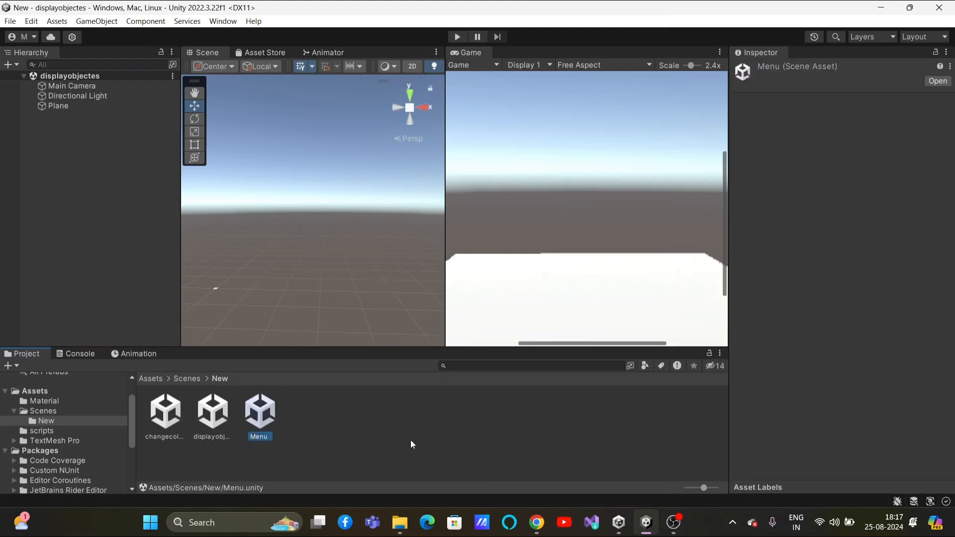
double_click(271, 418)
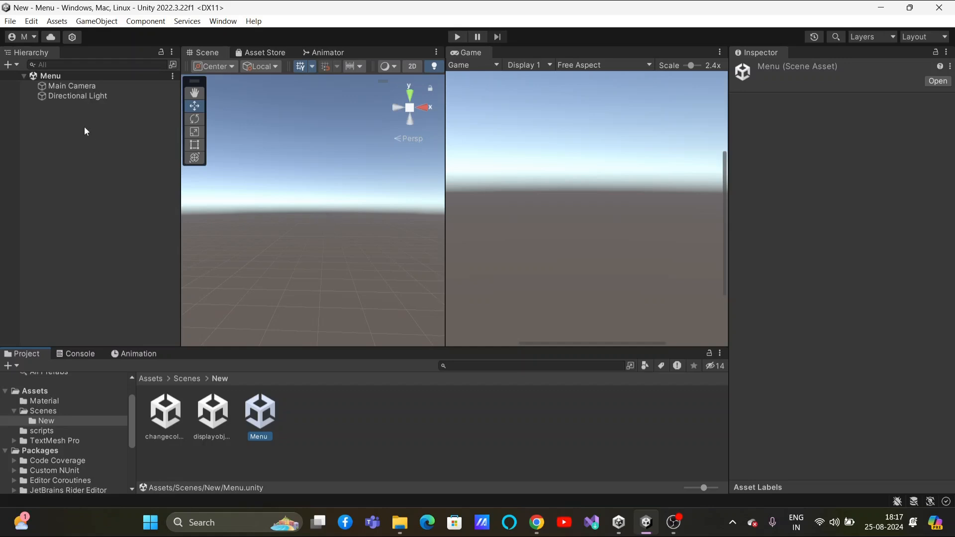
Add a UI Canvas to the Menu scene
left_click(17, 65)
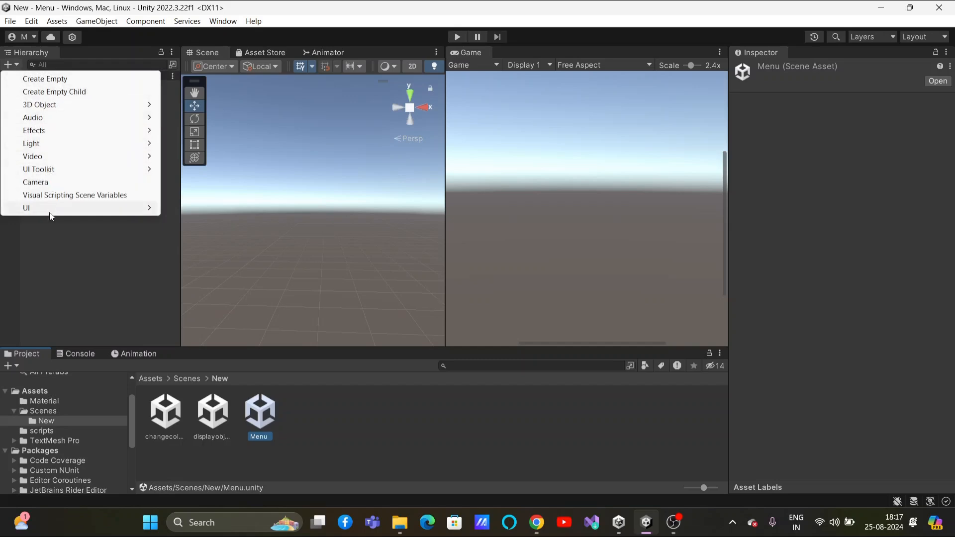
mouse_move(52, 209)
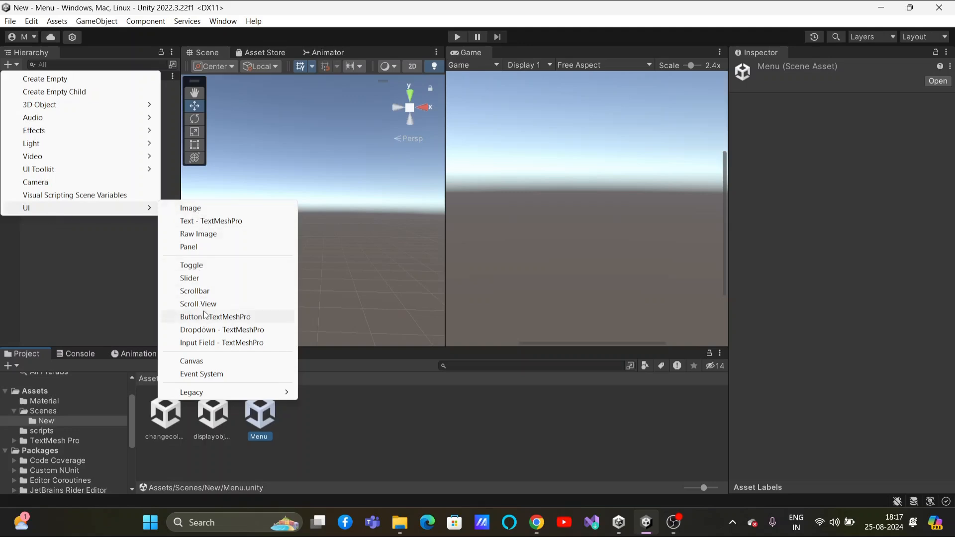
left_click(216, 362)
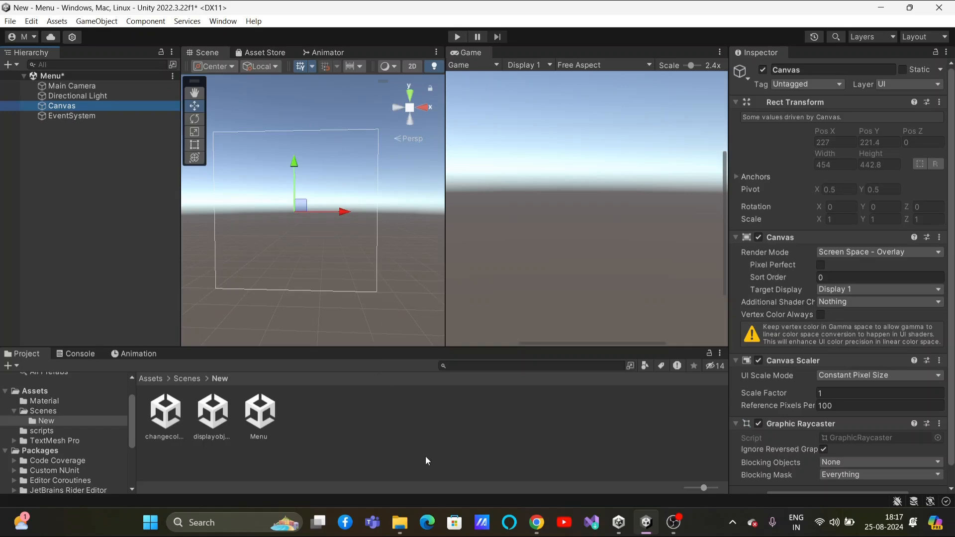
Import the floor JPG from the Material folder in File Explorer into the project's Assets/Scenes/New folder
mouse_move(400, 522)
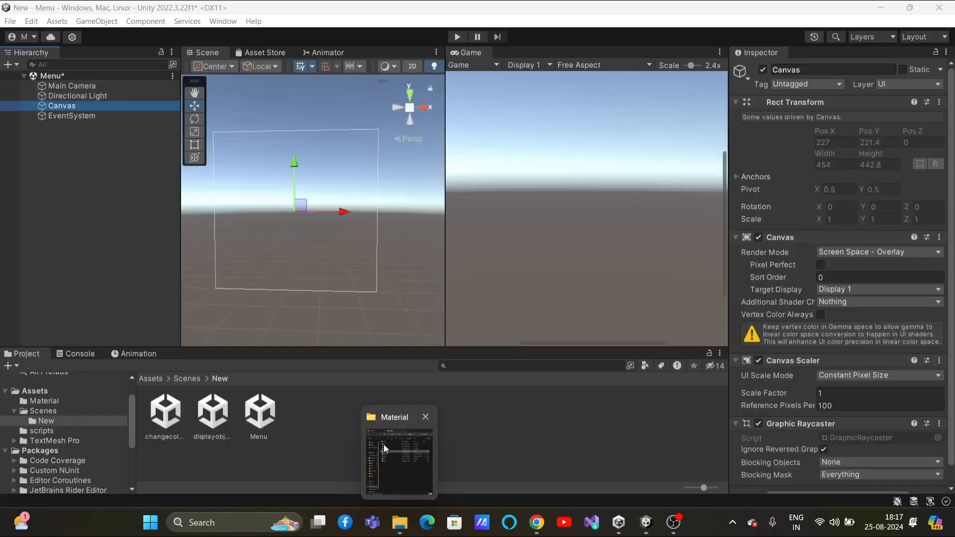
left_click(386, 445)
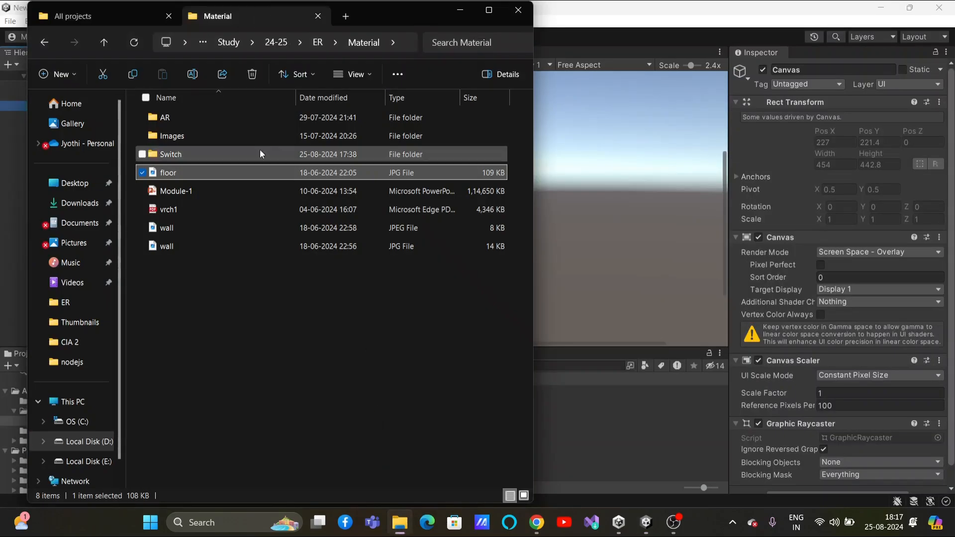
left_click_drag(356, 177, 591, 434)
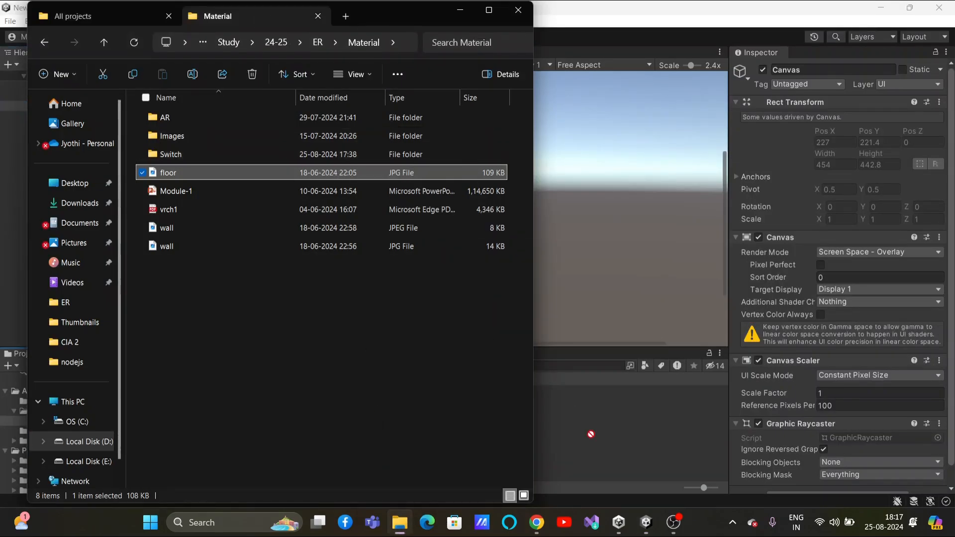
left_click(459, 11)
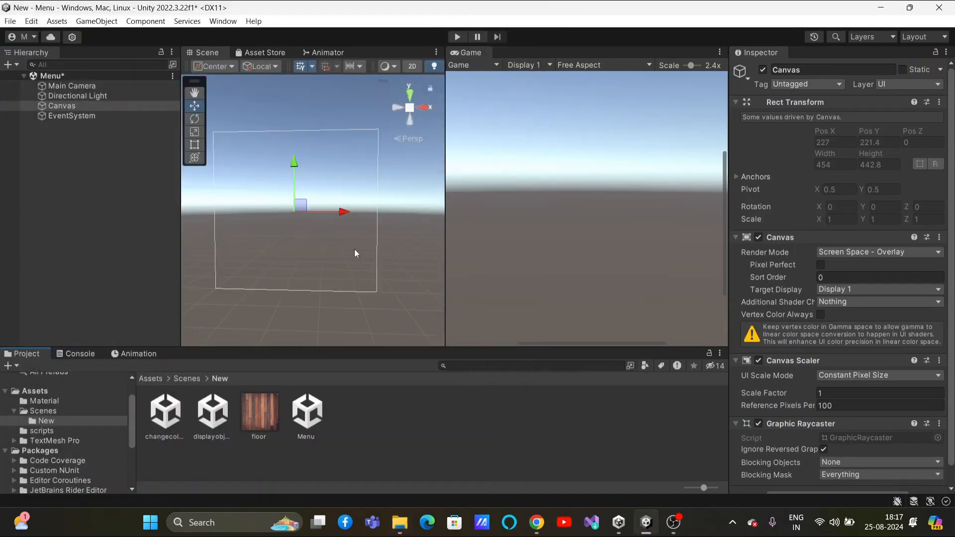
Add a UI Image to the Canvas of the Menu scene
left_click(10, 64)
mouse_move(49, 274)
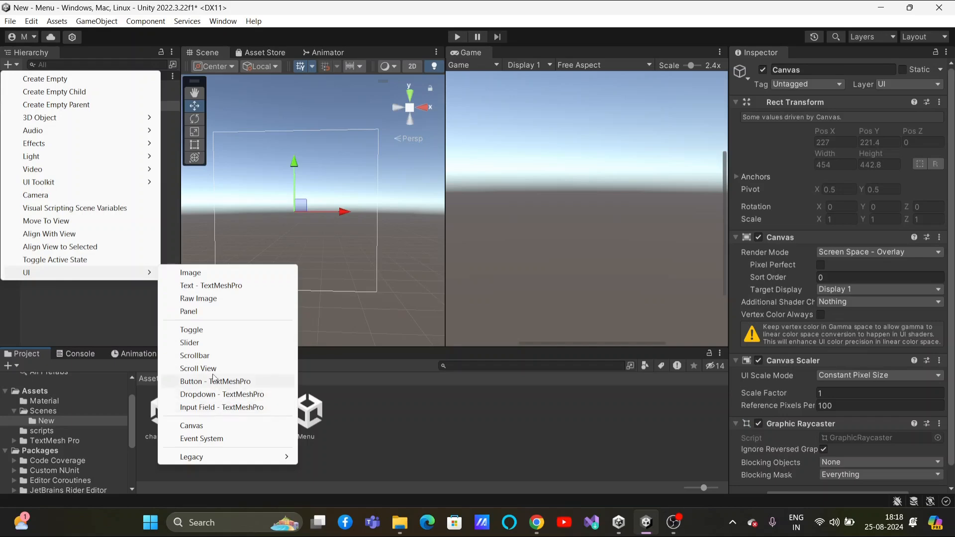
left_click(204, 274)
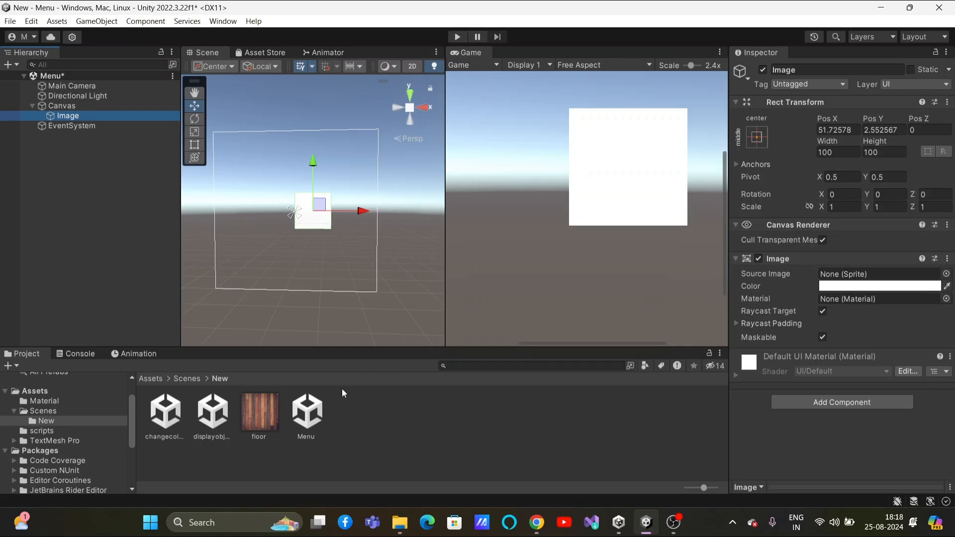
Change the floor texture's type to Sprite (2D and UI) and apply the import settings
left_click(259, 421)
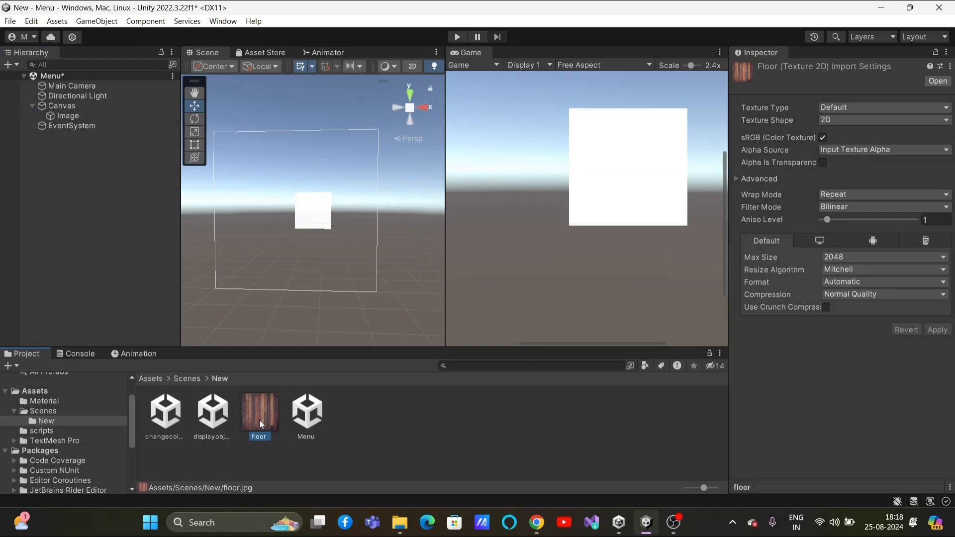
left_click(945, 109)
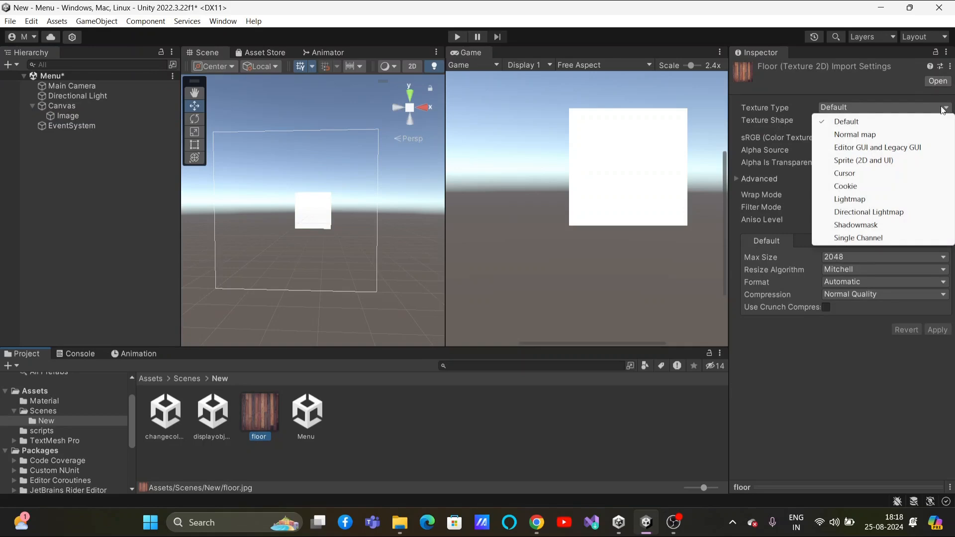
left_click(876, 163)
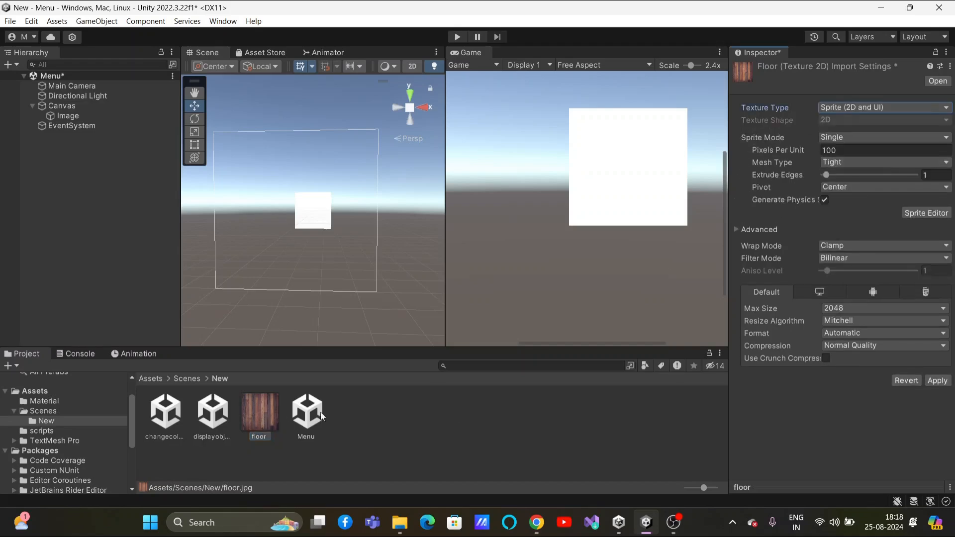
left_click(937, 381)
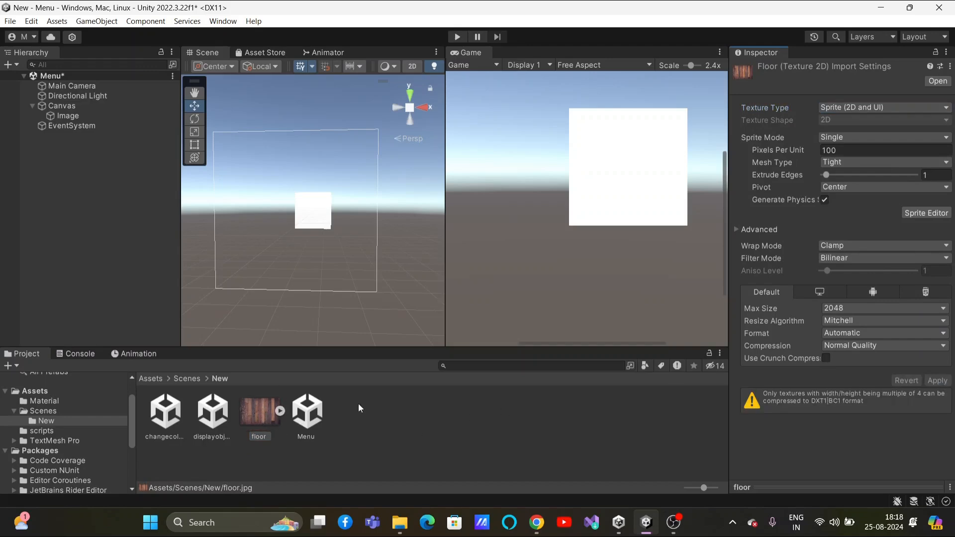
Assign the floor sprite as the Image's source and stretch the Image in both directions to fill the Canvas
left_click(67, 117)
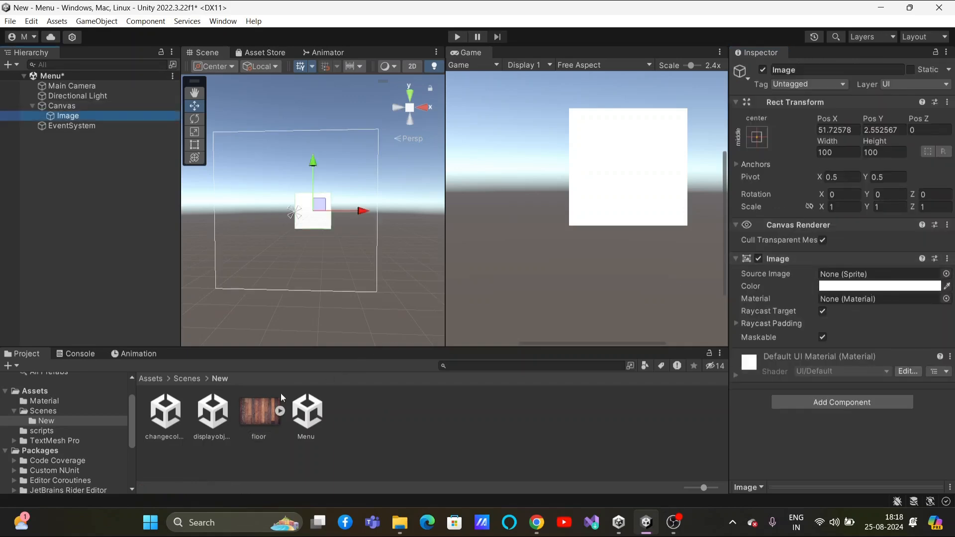
left_click_drag(258, 417, 856, 280)
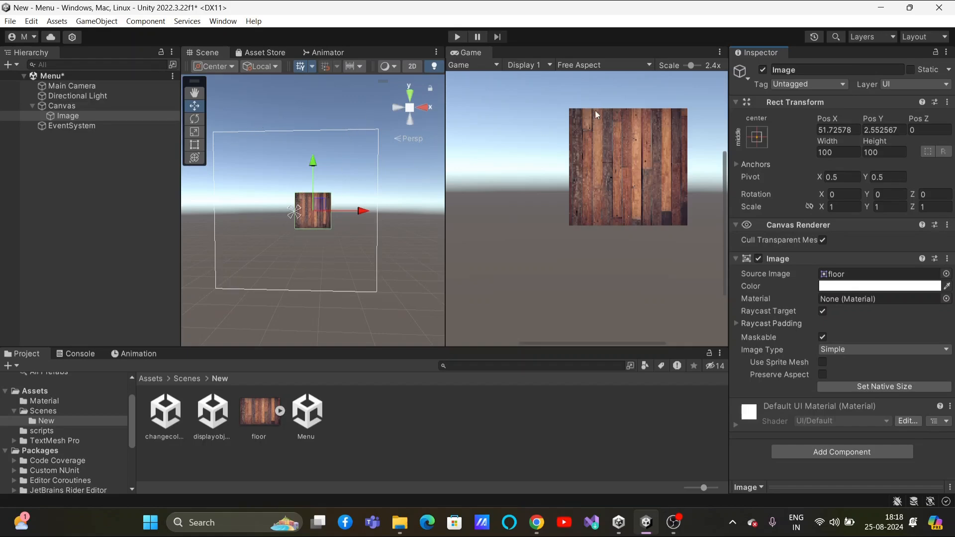
left_click(755, 140)
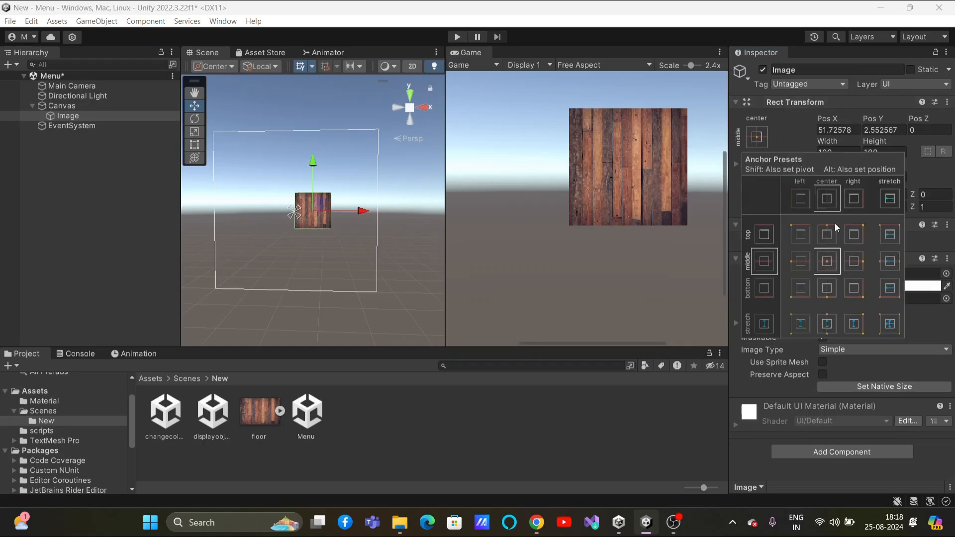
left_click(889, 327)
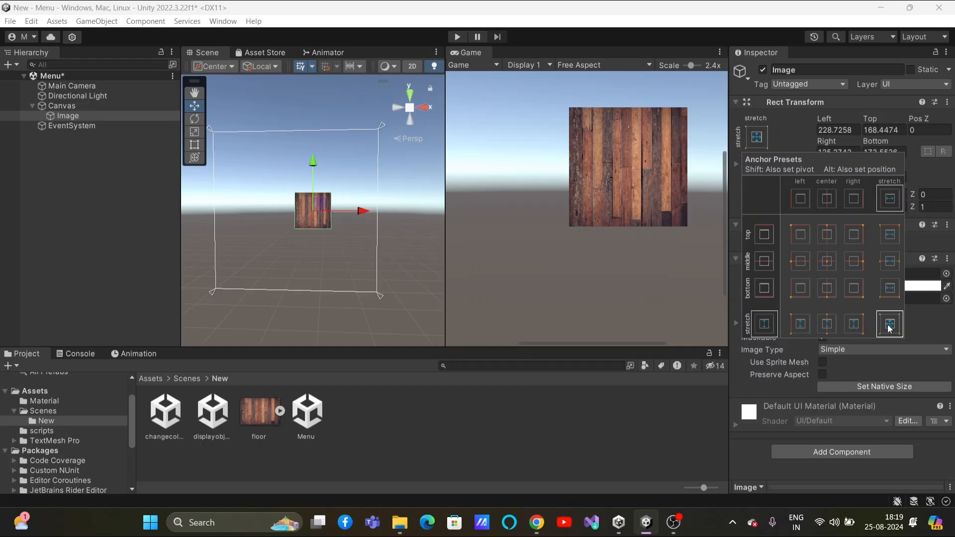
key("alt")
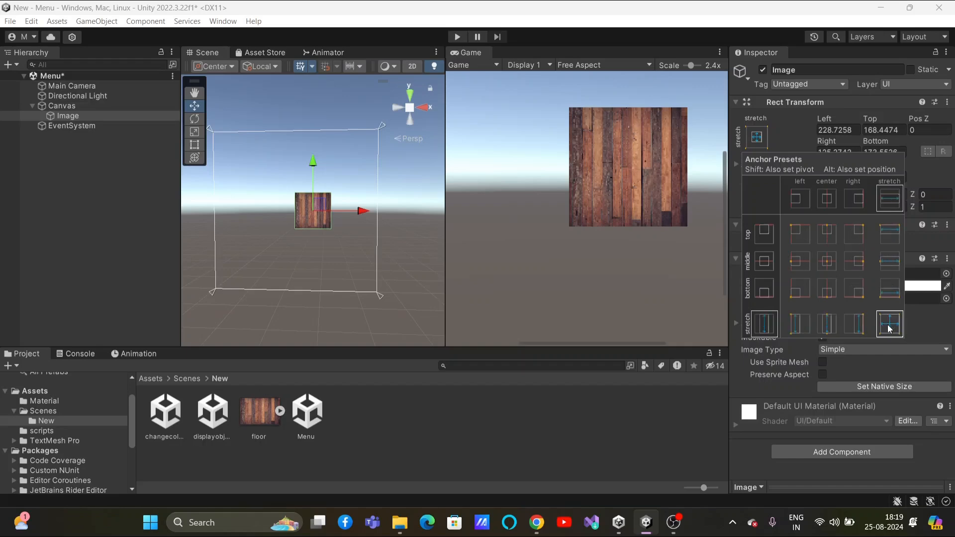
left_click(889, 327, "alt")
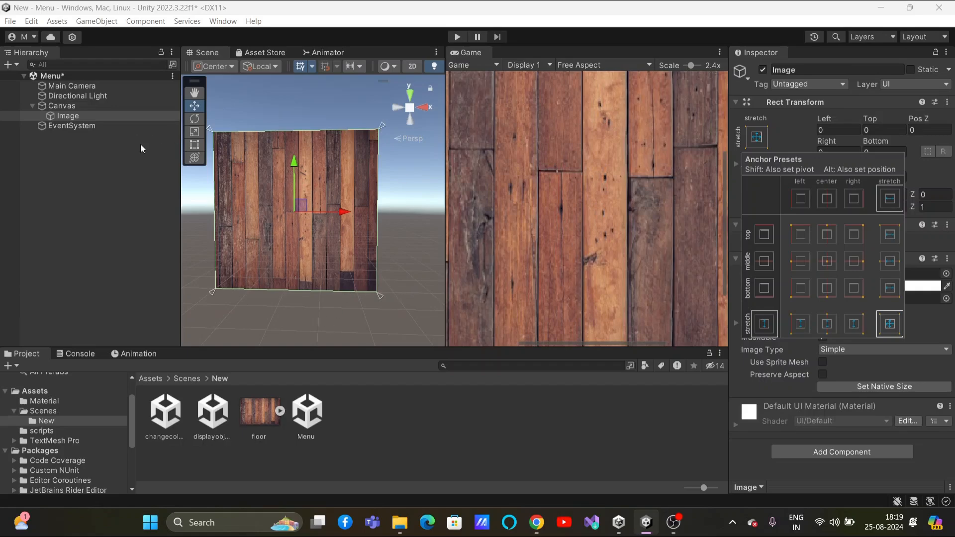
Add a Button - TextMeshPro to the Canvas and move it to about X 16, Y 59
left_click(10, 64)
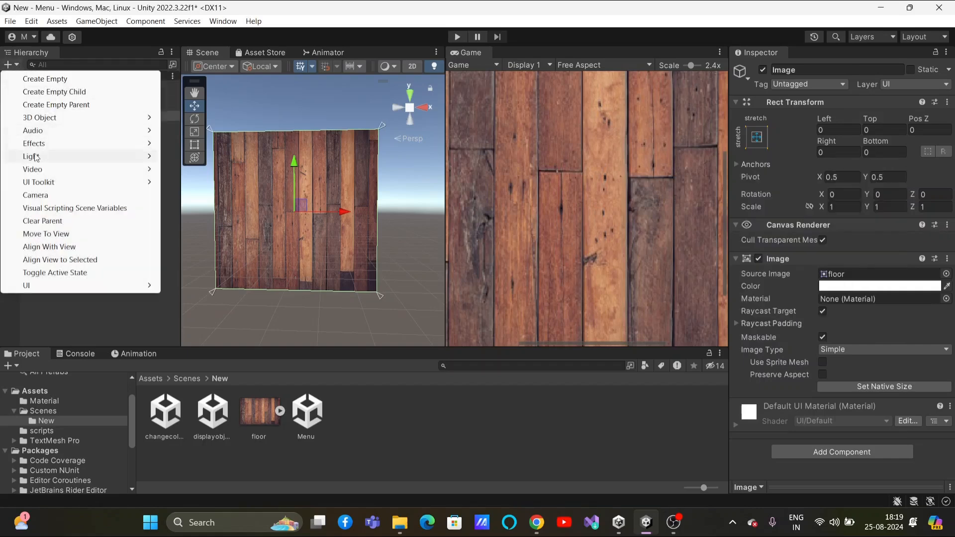
mouse_move(54, 287)
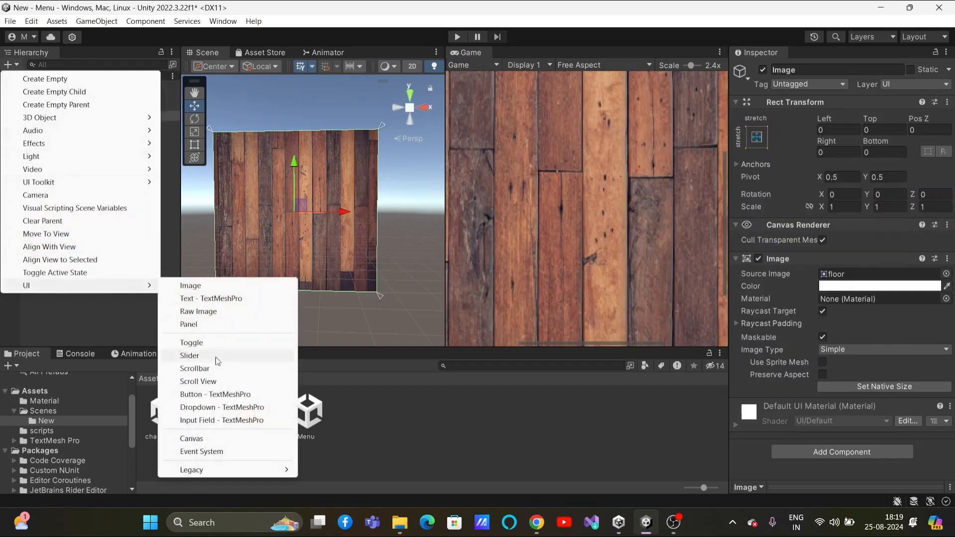
left_click(223, 394)
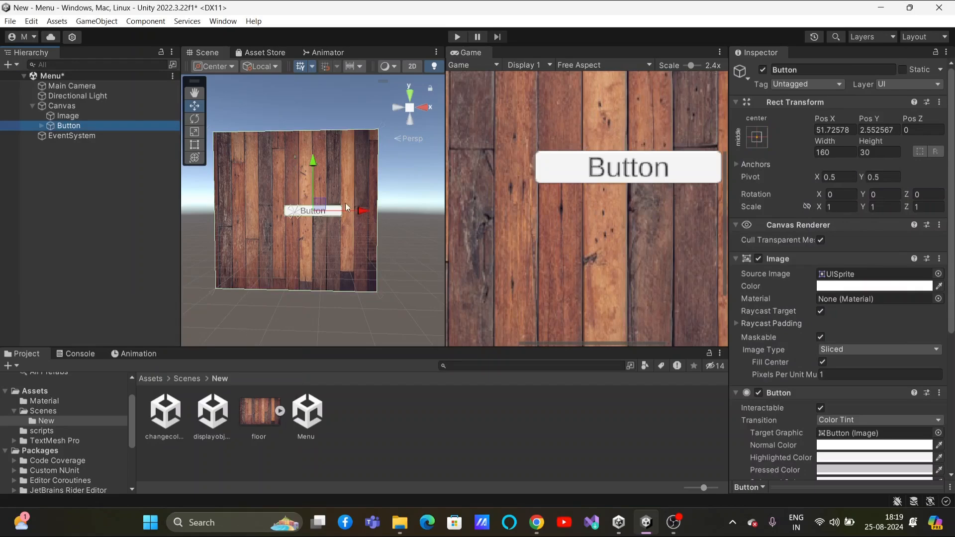
left_click_drag(320, 207, 307, 188)
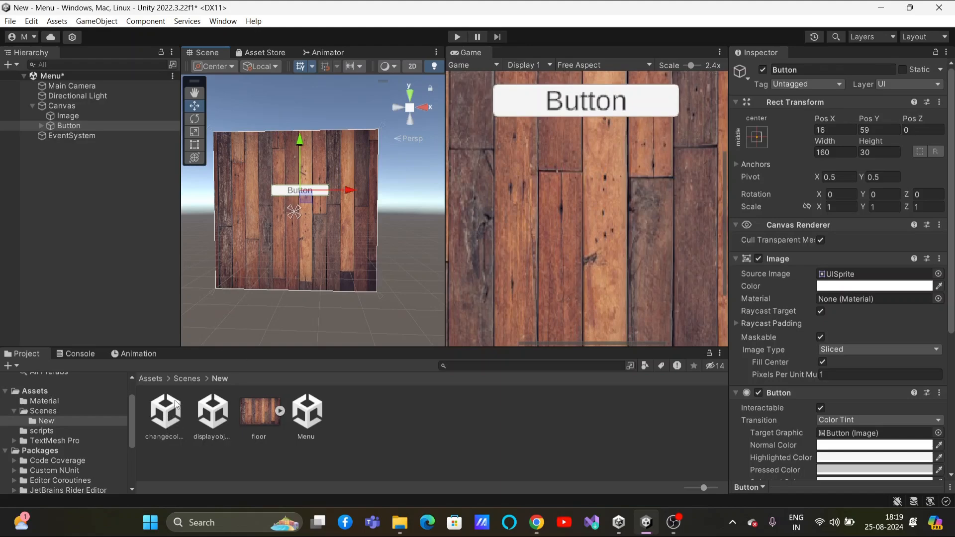
Replace the button's label text with "Cube color Change Scene"
left_click(41, 126)
left_click(90, 135)
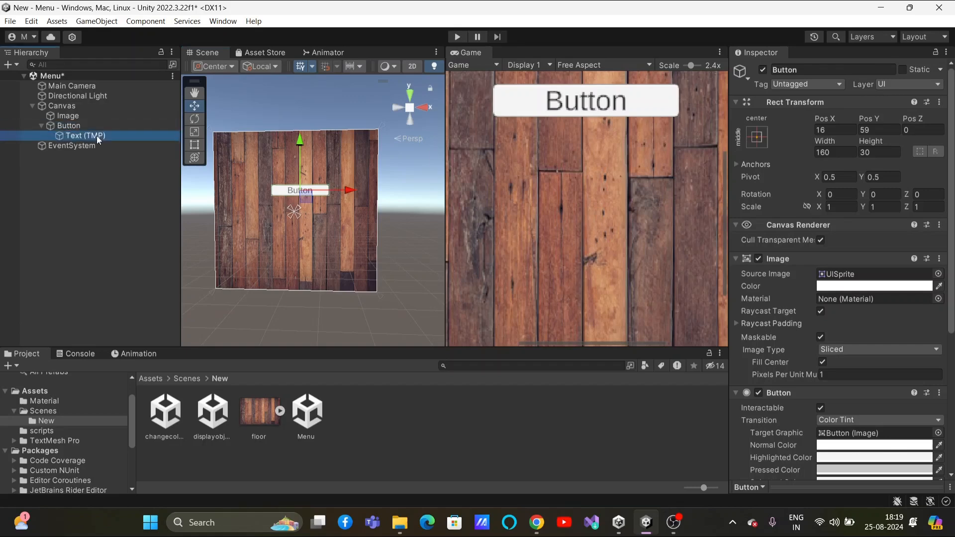
left_click(784, 316)
left_click(783, 315)
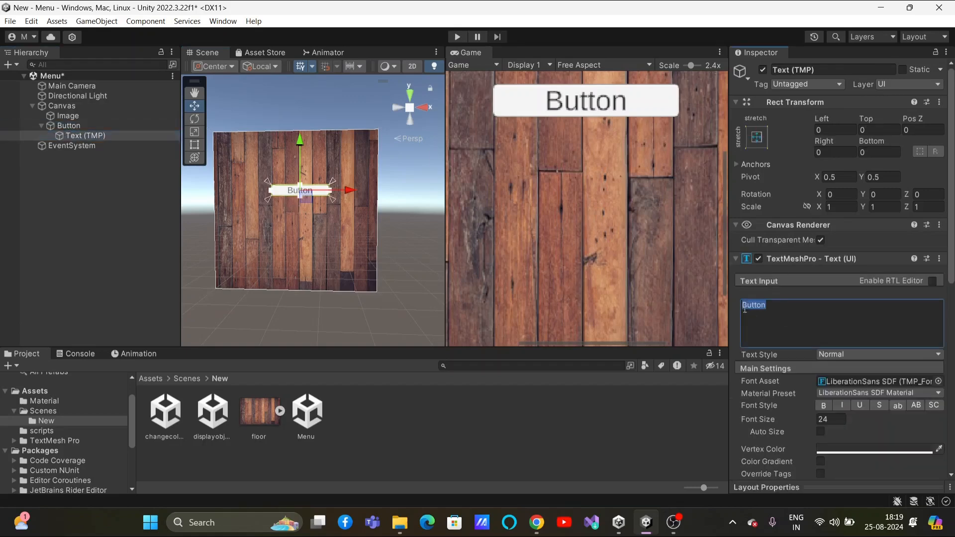
type("Cube ")
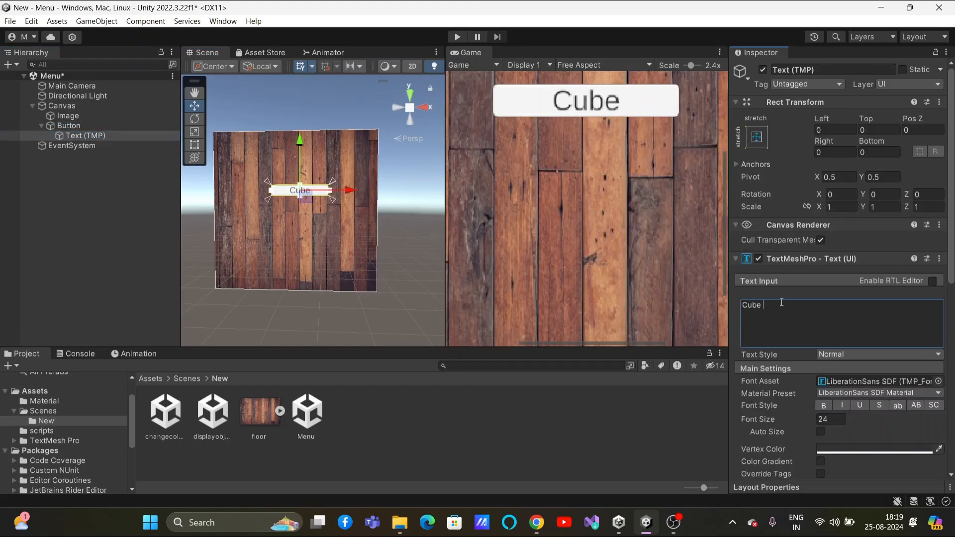
type("color Chang")
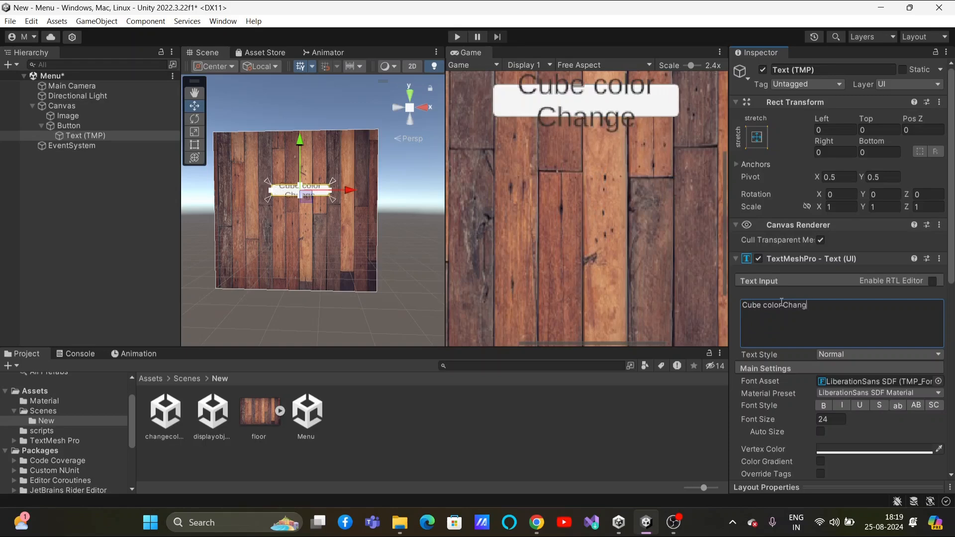
type("e Scene")
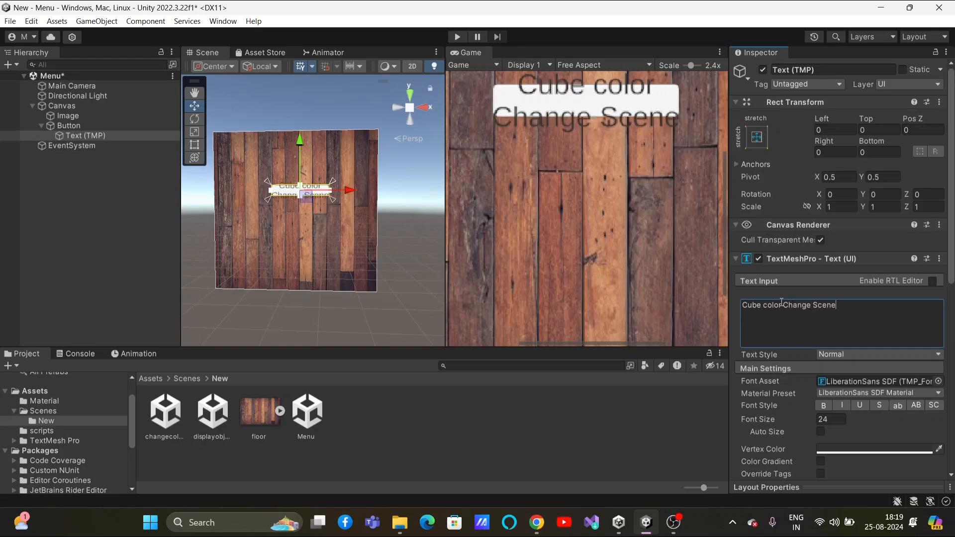
Enlarge the button to about 179 by 52 so it fits its label and move it to about X 20, Y 44
left_click(74, 126)
left_click(193, 144)
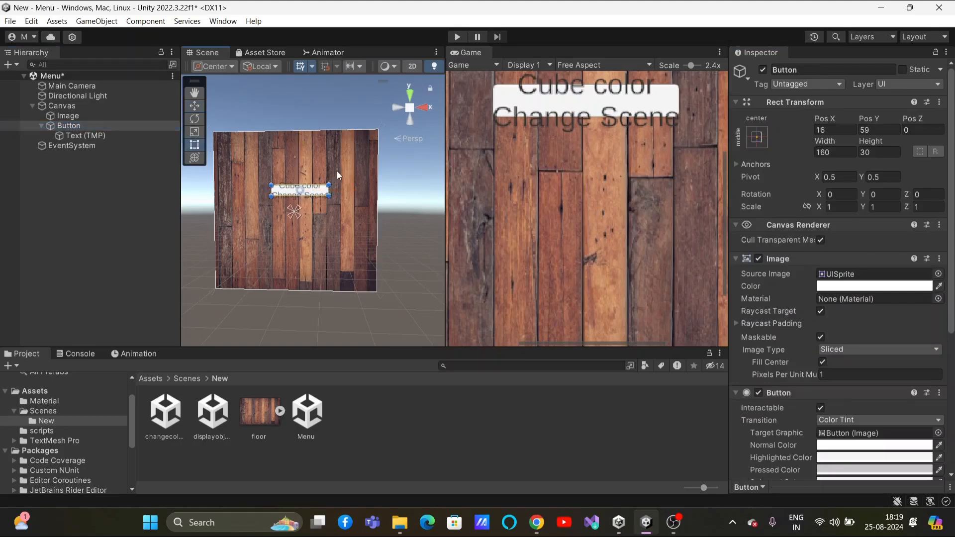
left_click_drag(330, 185, 336, 176)
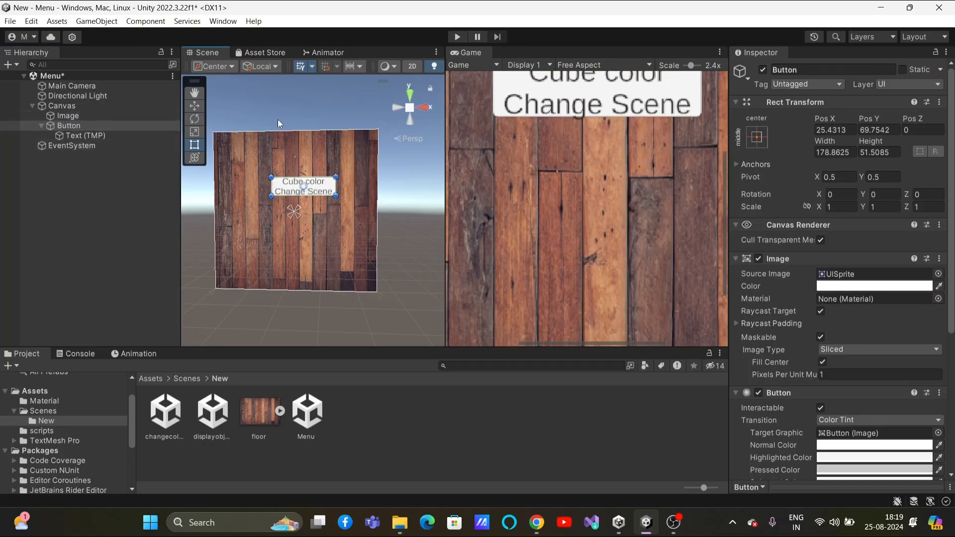
left_click(194, 105)
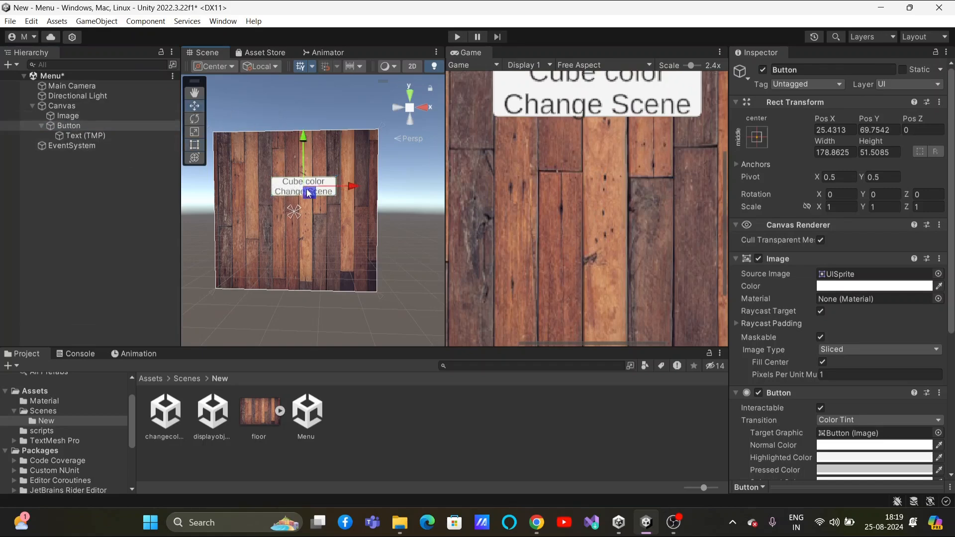
left_click_drag(307, 193, 306, 201)
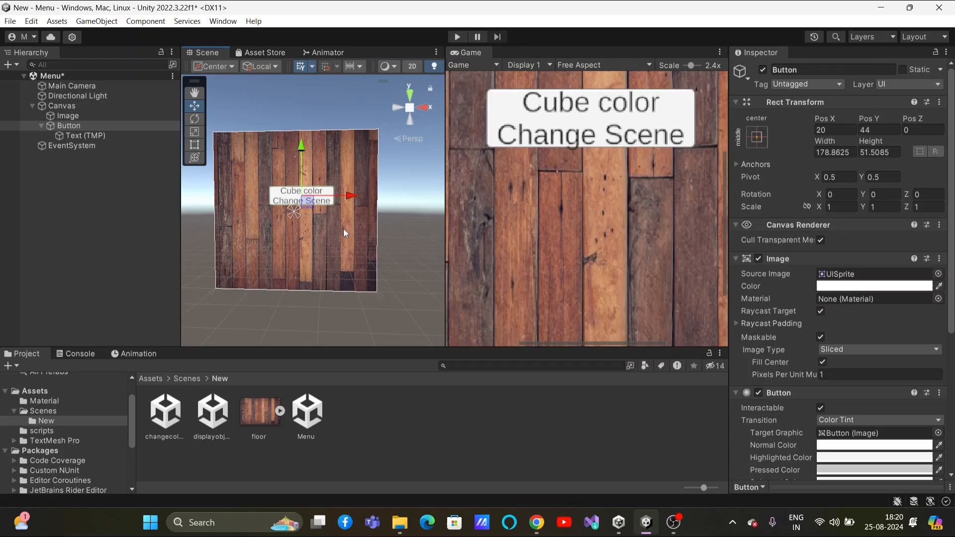
Set the button's Image color to light red, hexadecimal E16969
left_click(919, 288)
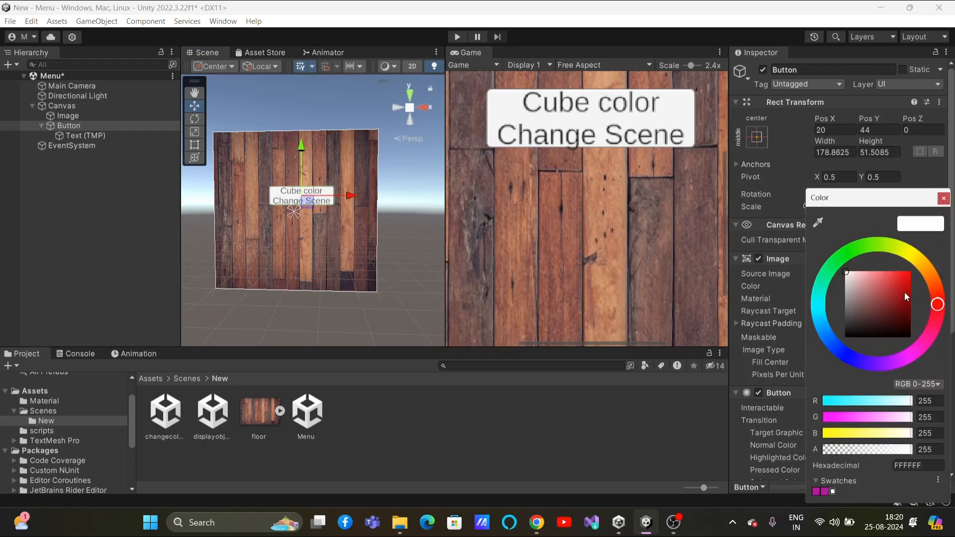
left_click(866, 291)
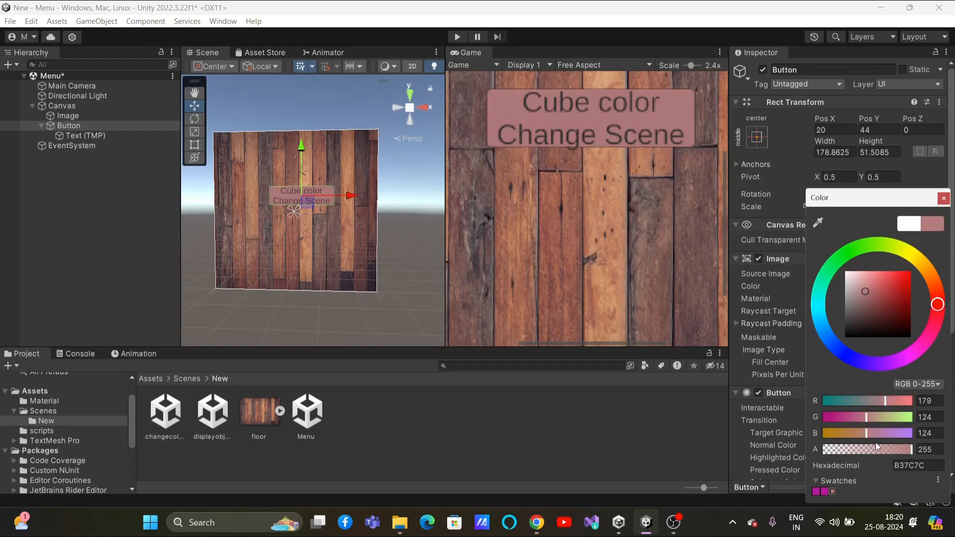
left_click(883, 299)
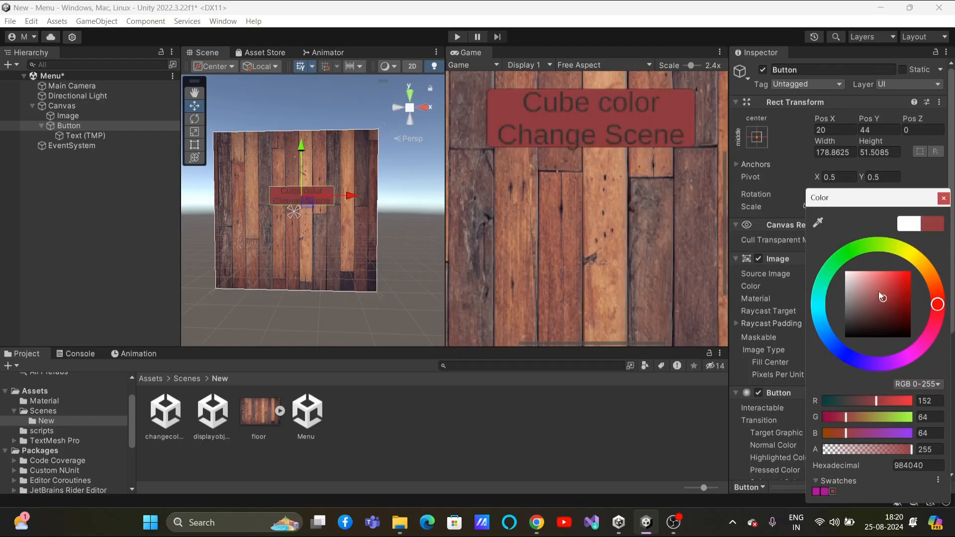
left_click(880, 280)
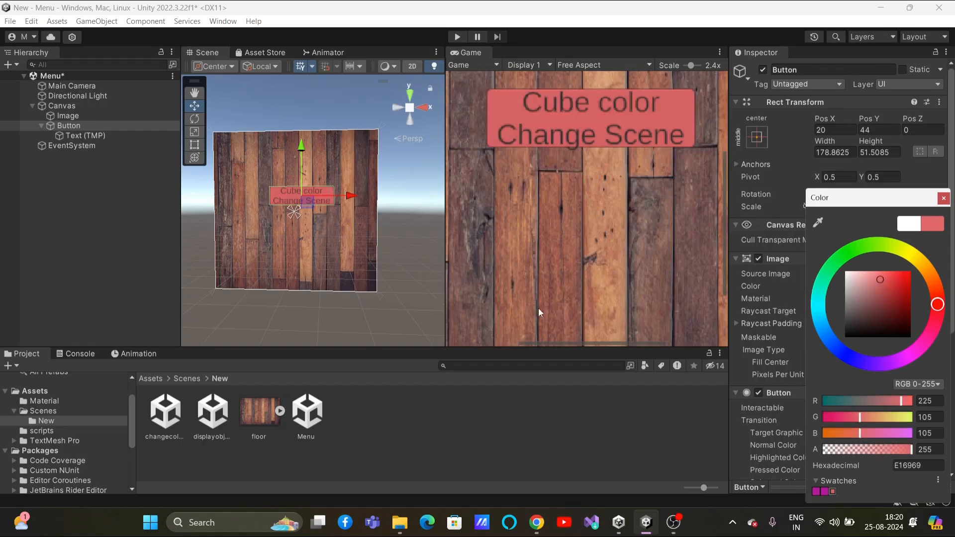
left_click(508, 414)
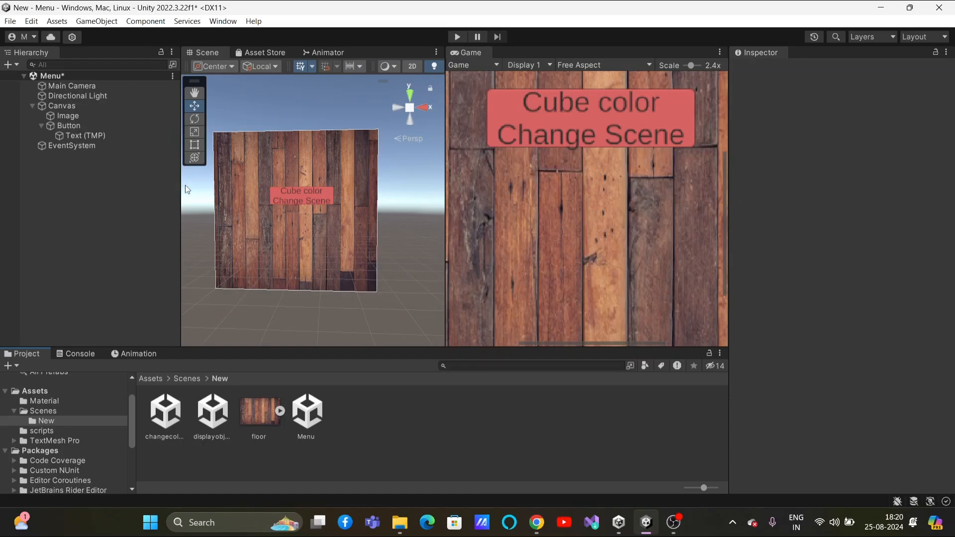
Rename the red button object in the Canvas as "Cube color change"
left_click(67, 125)
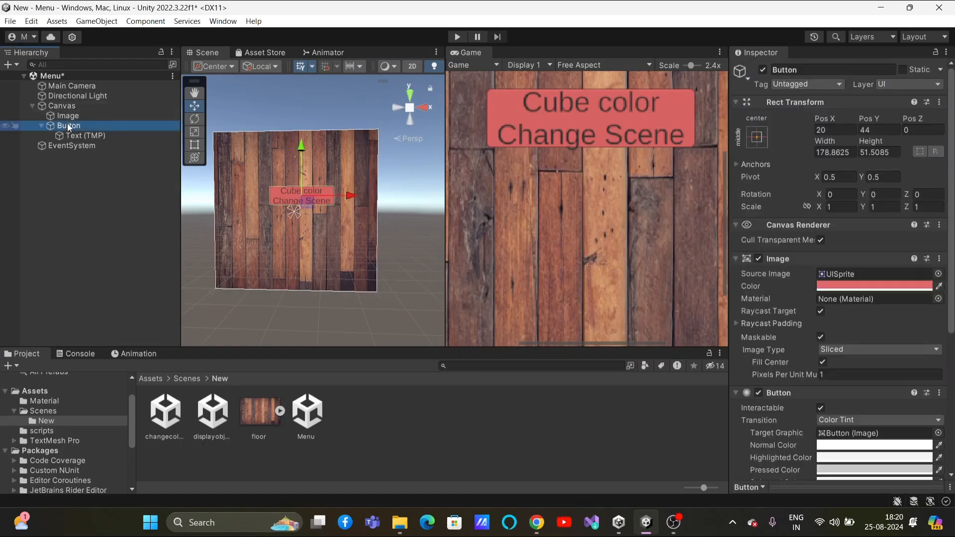
right_click(67, 124)
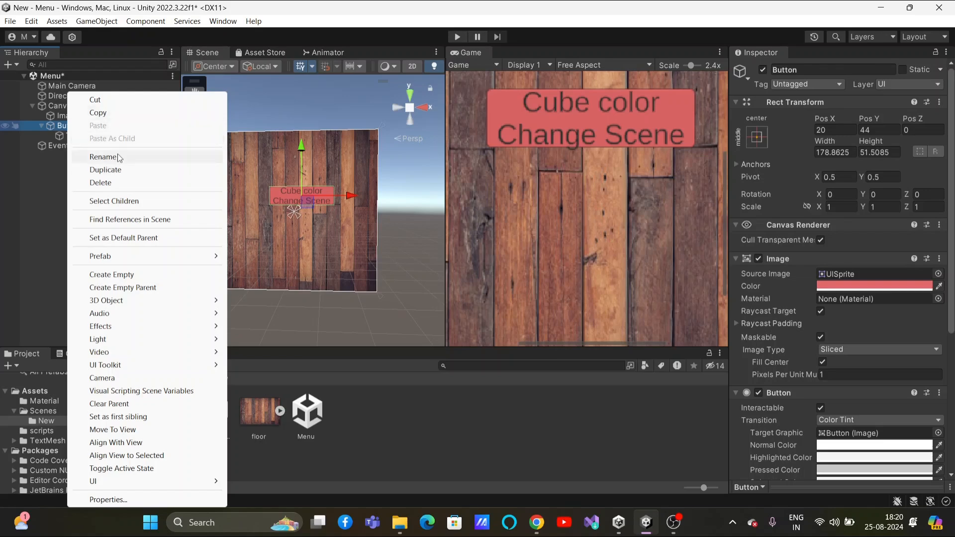
left_click(119, 157)
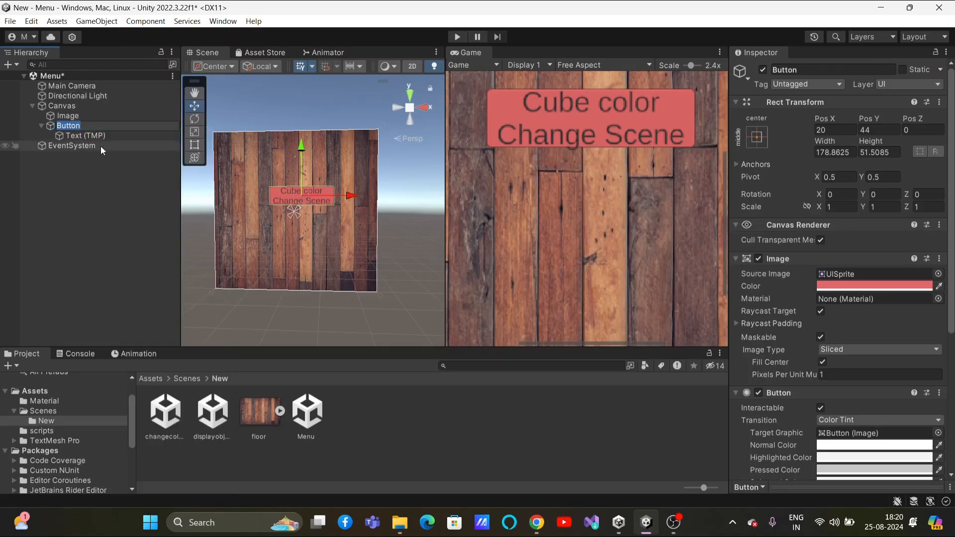
type("Cube color change")
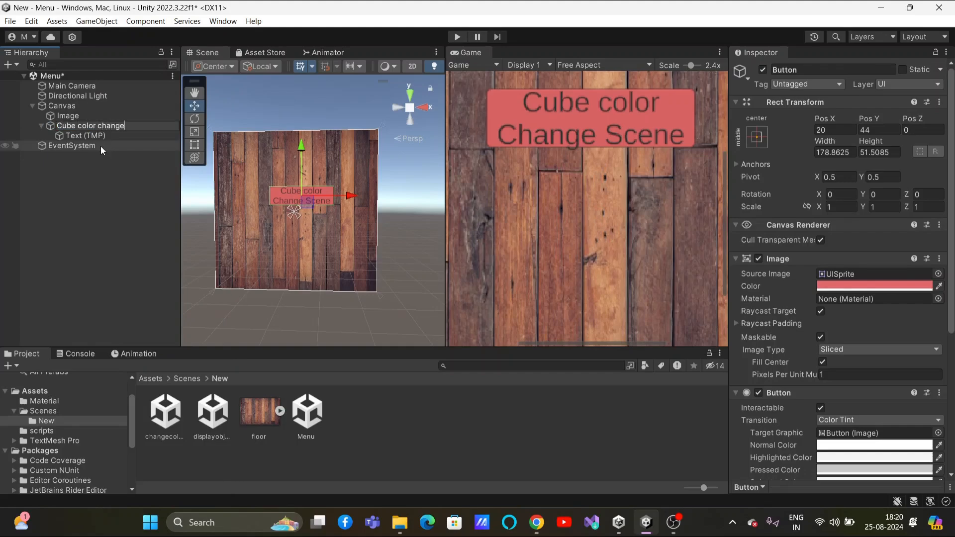
left_click(85, 201)
Add a second Button - TextMeshPro to the Canvas and move it below the red button, to about X 15, Y -45
left_click(15, 65)
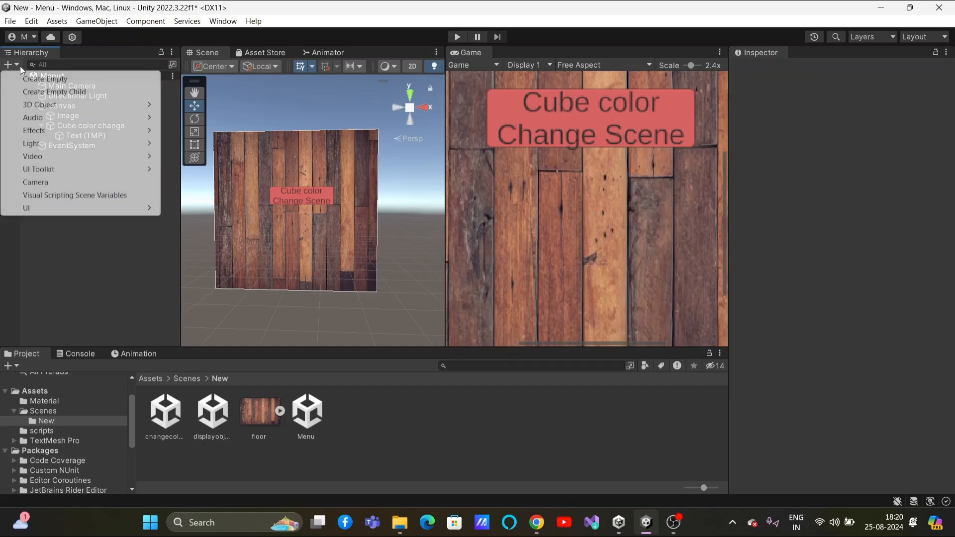
mouse_move(40, 209)
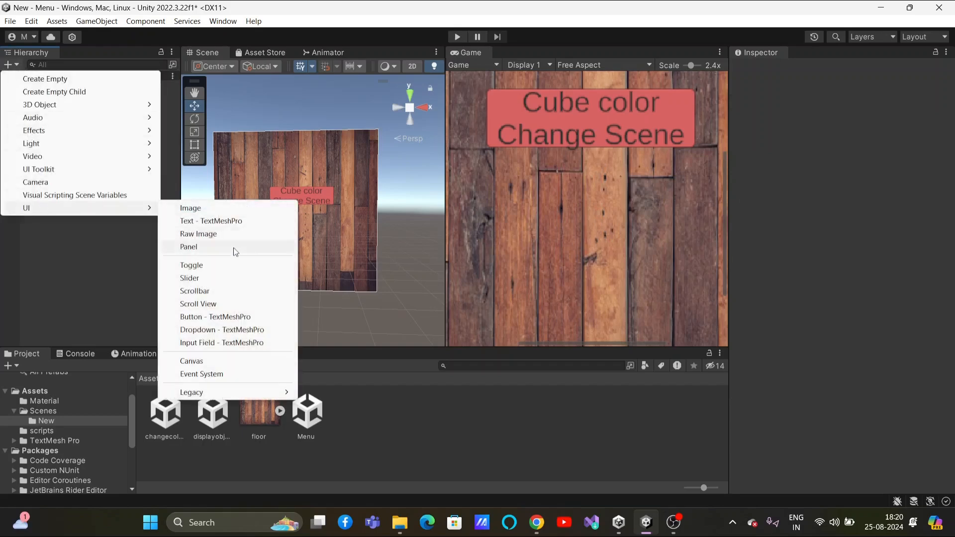
left_click(226, 319)
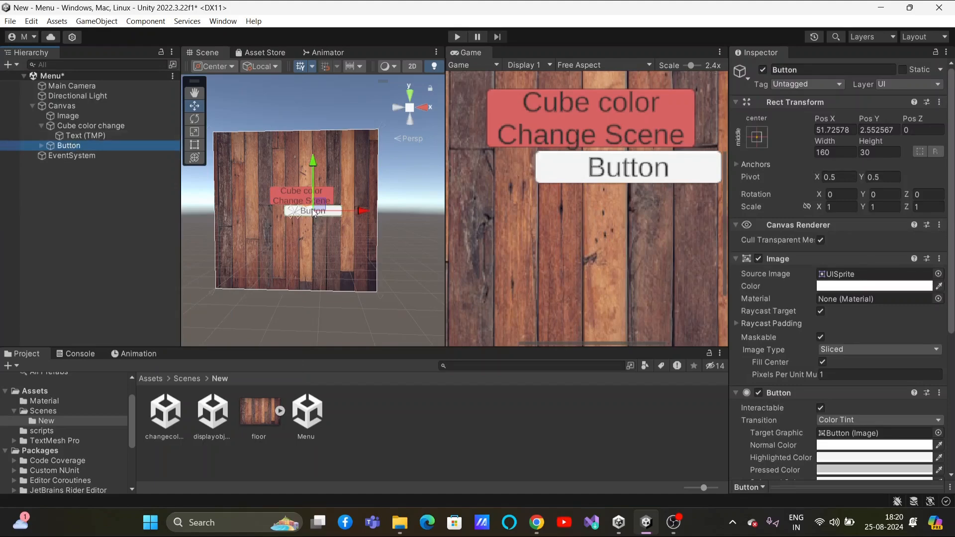
left_click_drag(312, 208, 304, 226)
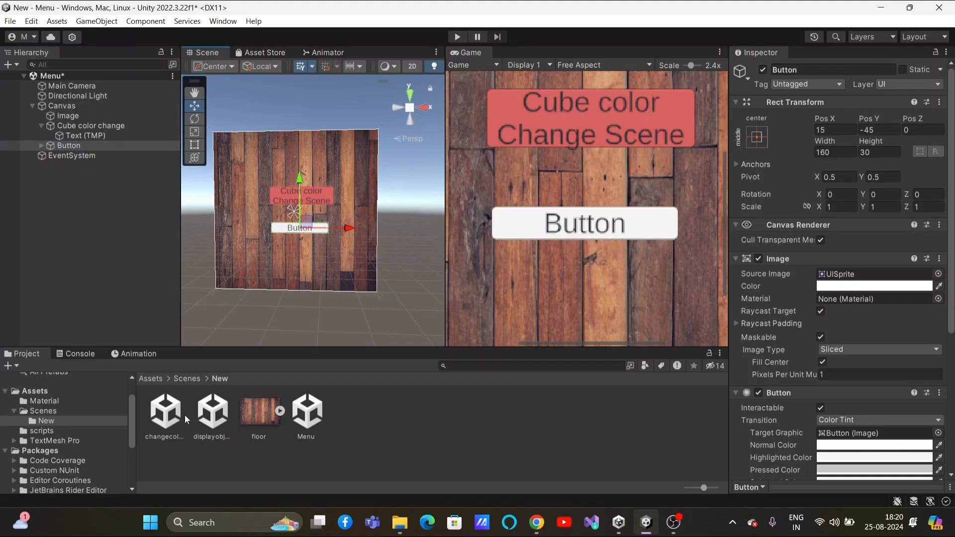
Replace the new button's label text with "Display Objects Scene"
left_click(42, 144)
left_click(84, 155)
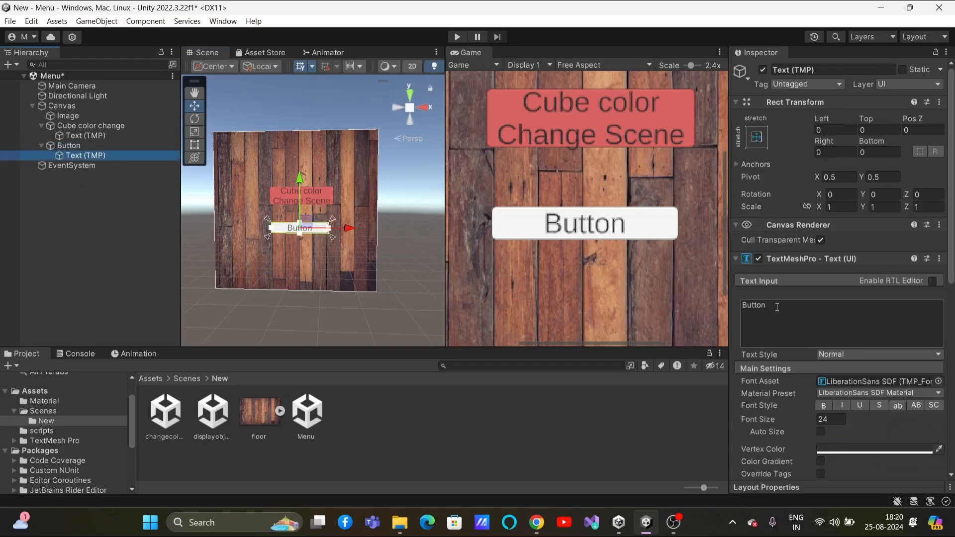
left_click(747, 308)
type("Dis")
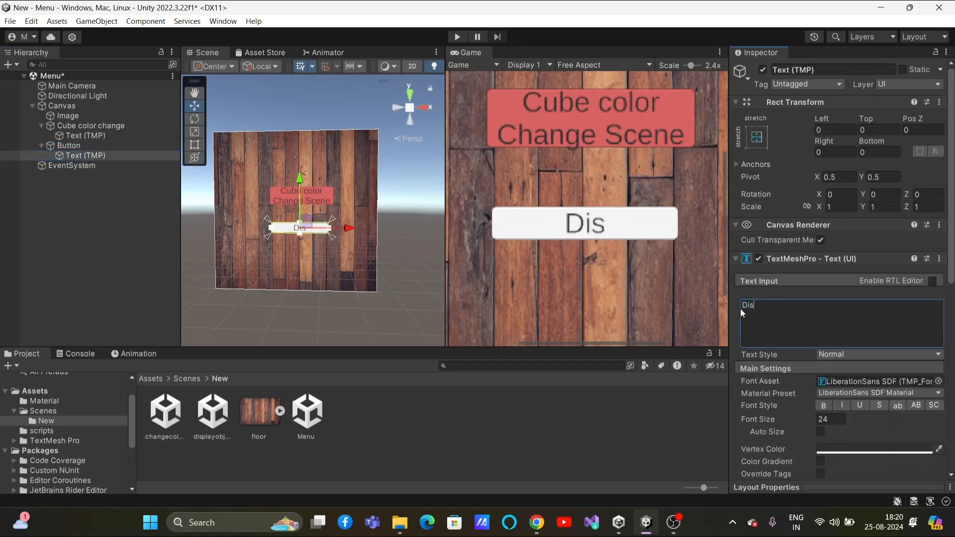
type("play Obj")
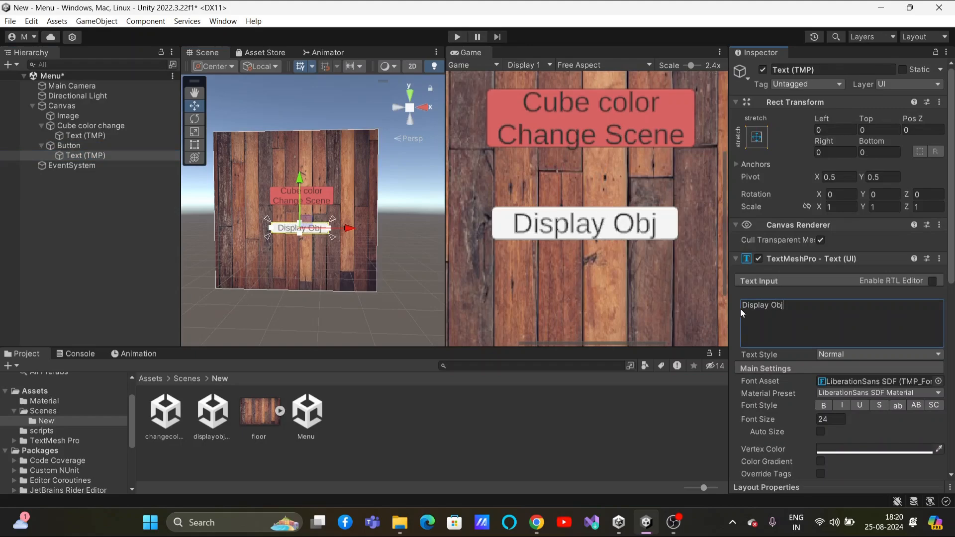
type("ects Scene")
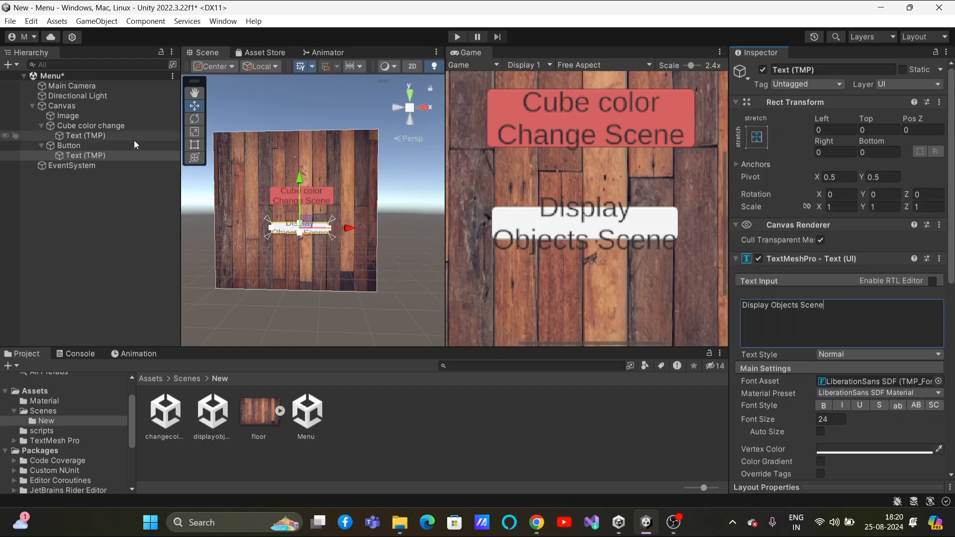
Enlarge the Display Objects Scene button to about 174 by 60 and move it to about X 21, Y -41
left_click(102, 146)
left_click(198, 144)
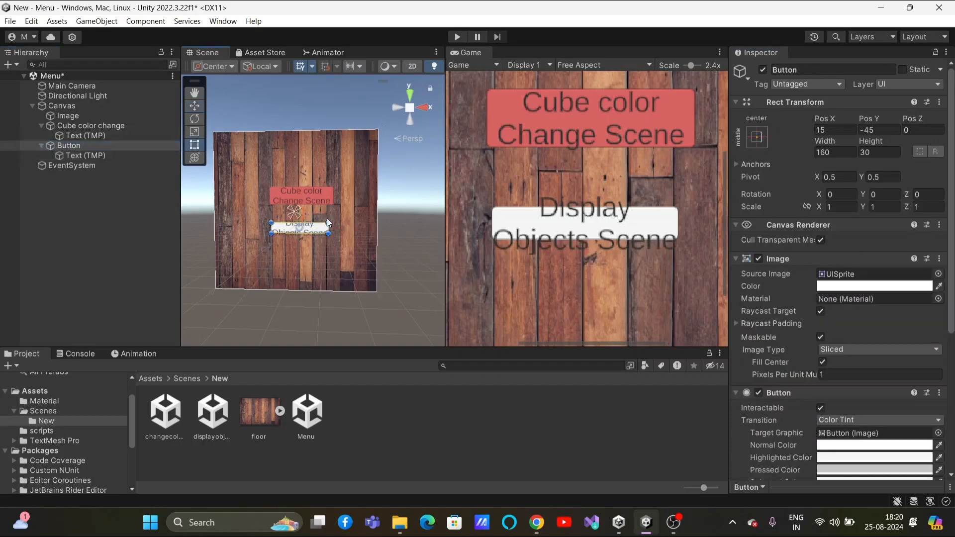
left_click_drag(328, 222, 337, 209)
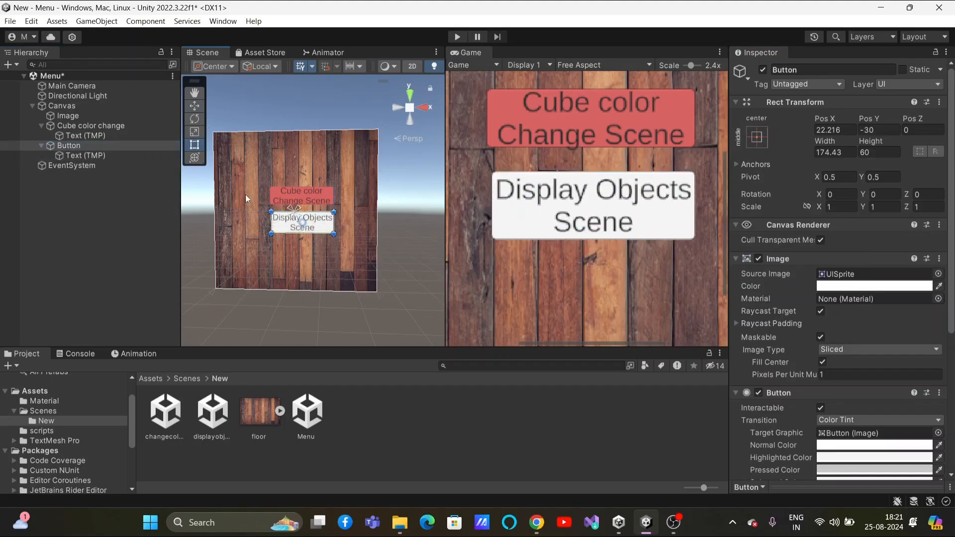
left_click(195, 106)
left_click_drag(302, 206, 301, 209)
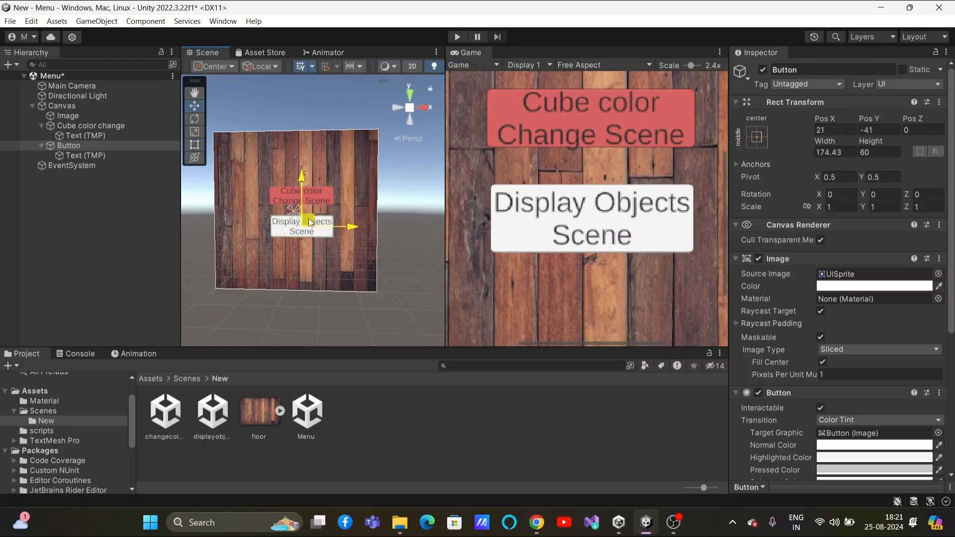
Set the Display Objects Scene button's Image color to light green, hexadecimal 60CD78
left_click(892, 287)
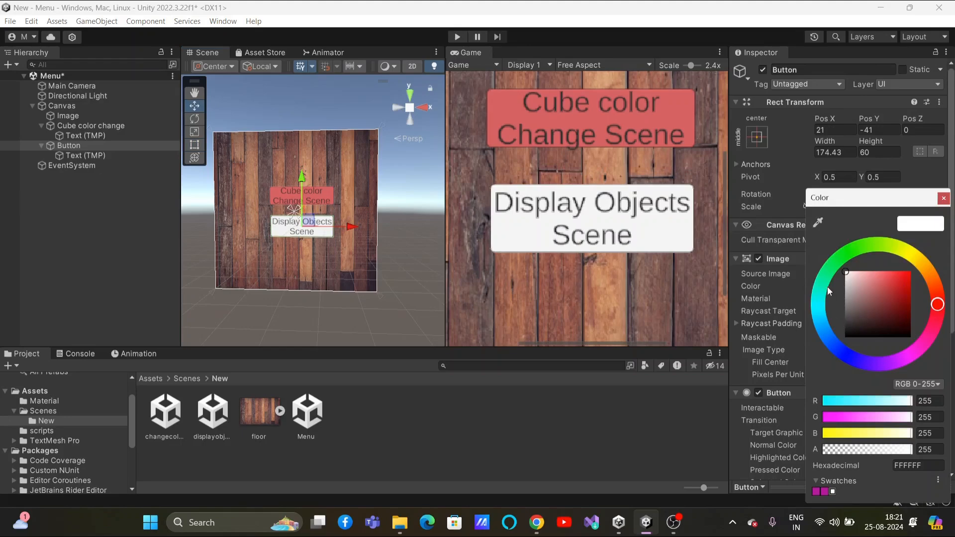
left_click(836, 260)
mouse_move(867, 291)
left_mouse_down()
mouse_move(895, 294)
mouse_move(880, 284)
left_mouse_up()
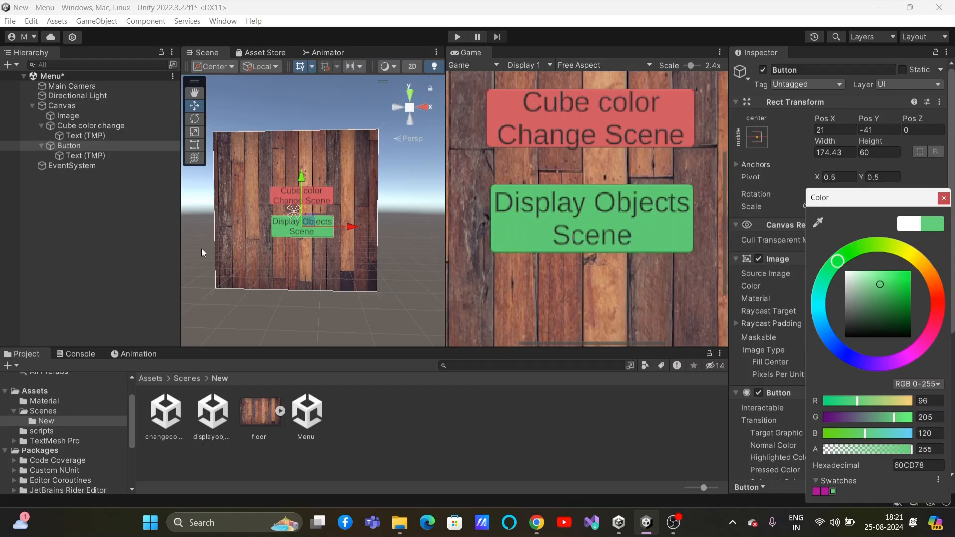
Space out the two buttons, moving the green one to about X 21, Y -95 and the red one to about X 21, Y 18
left_click_drag(306, 220, 307, 240)
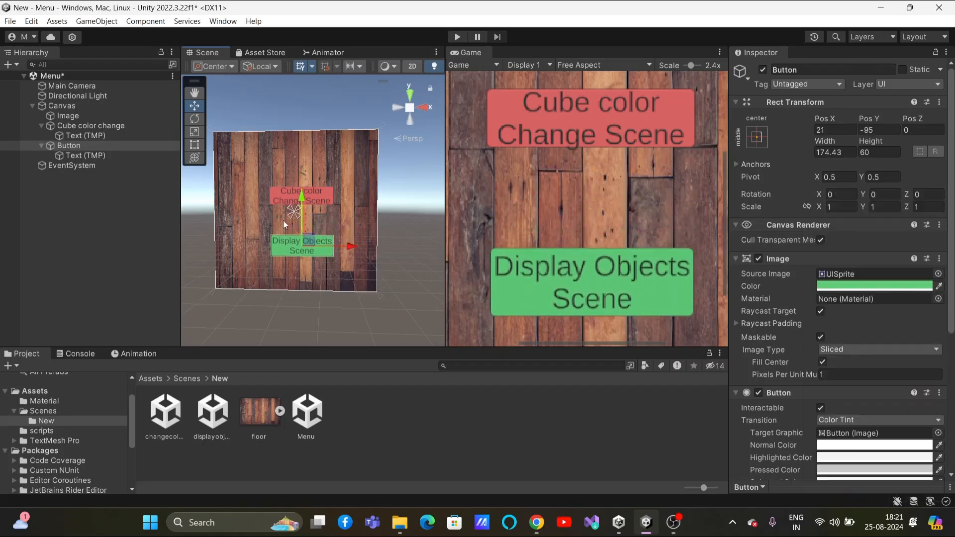
left_click(78, 128)
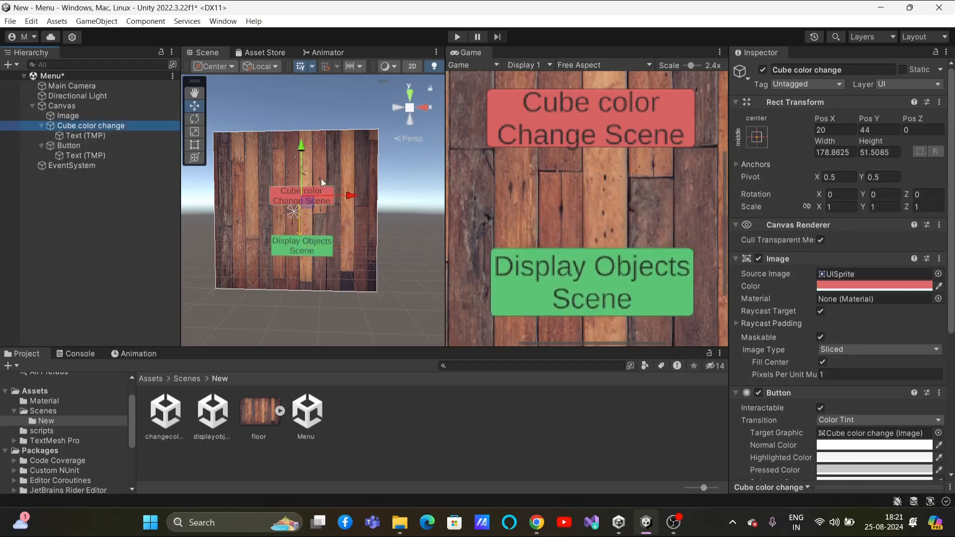
left_click_drag(310, 201, 309, 211)
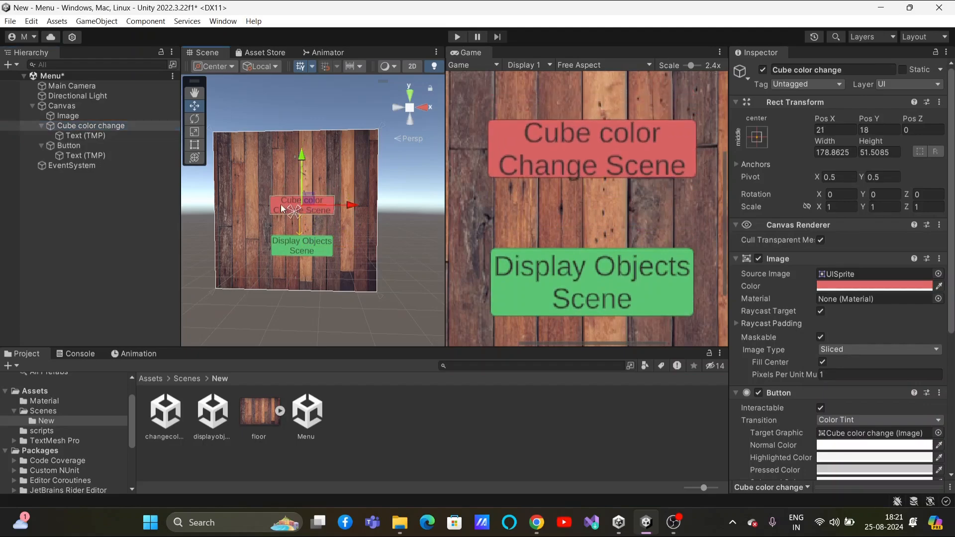
Rename the green button object in the Canvas as "Display objects"
left_click(83, 147)
right_click(85, 149)
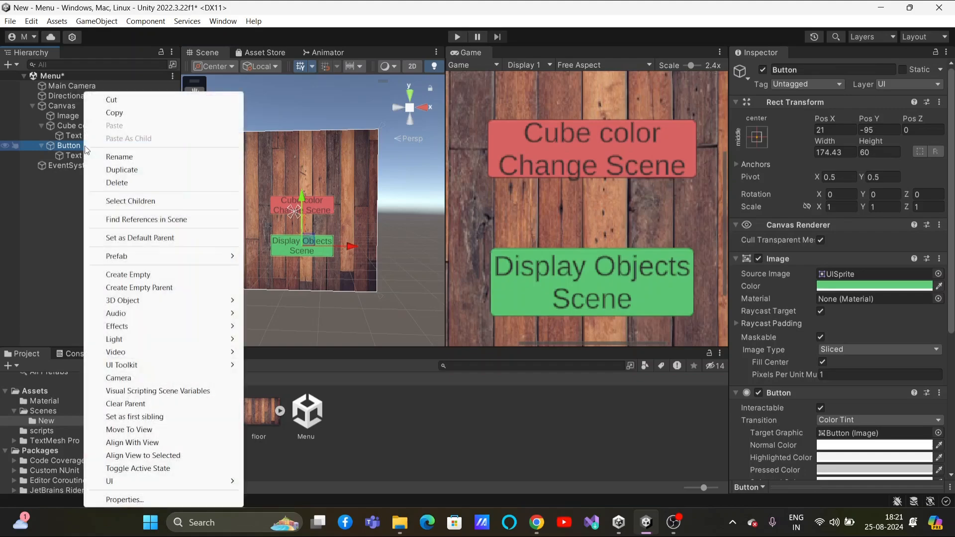
left_click(140, 156)
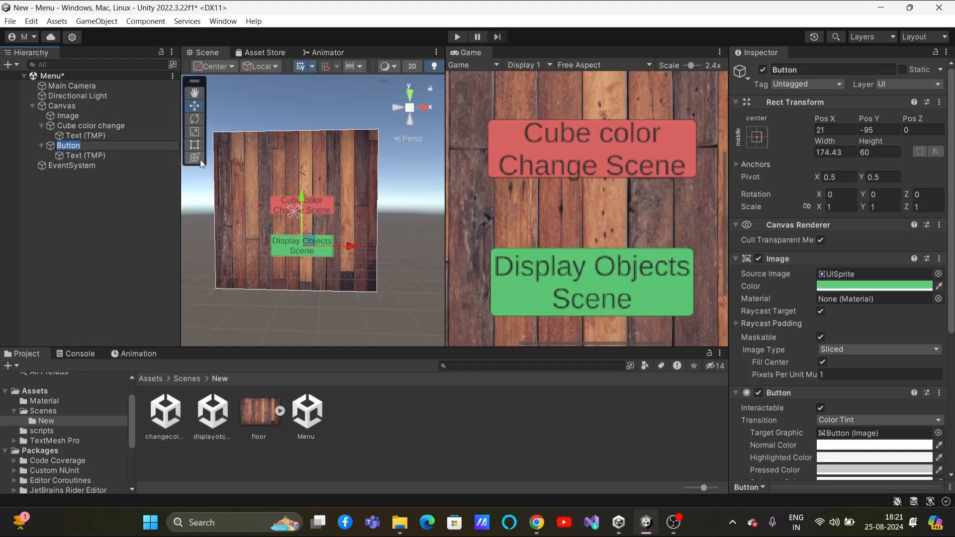
type("Display")
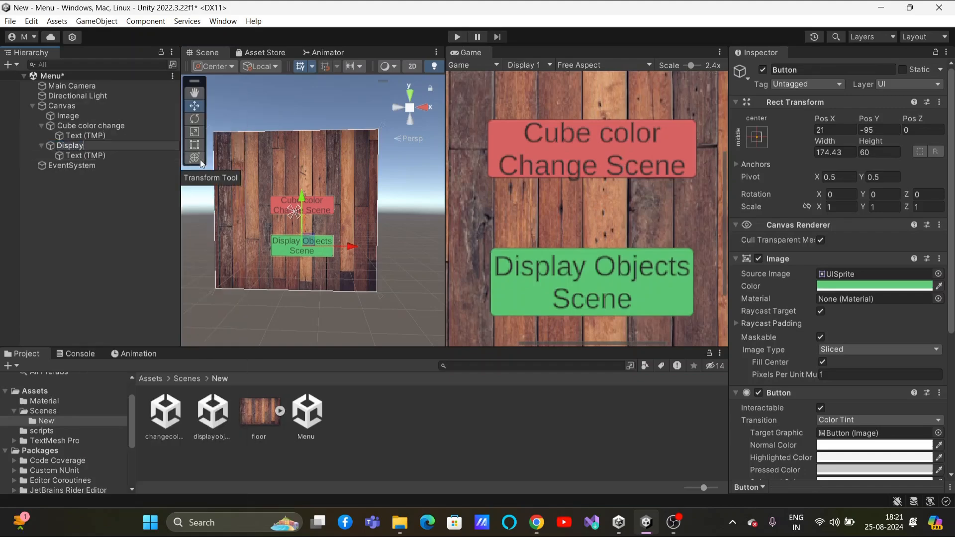
type(" objects")
left_click(112, 252)
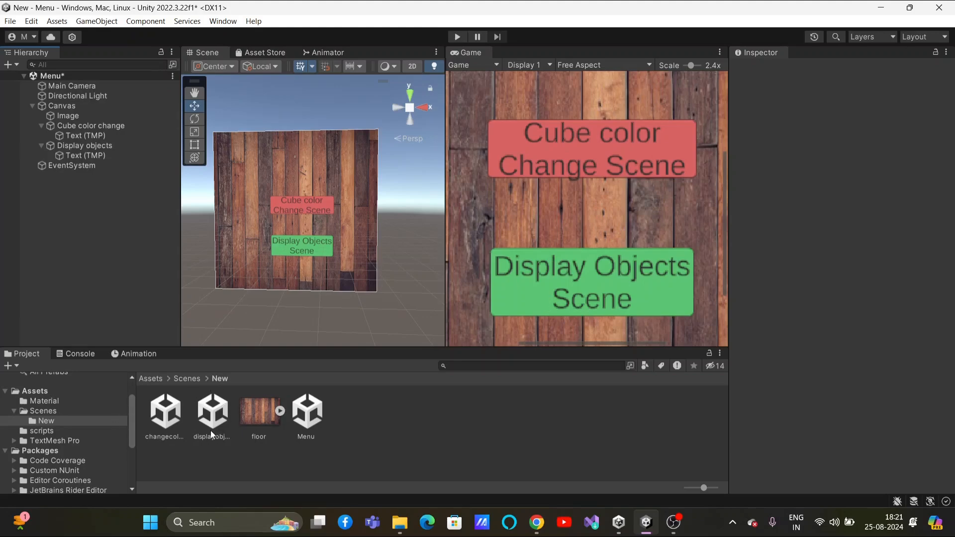
Create a C# script named "changescene" in the Scenes/New folder and open it in Visual Studio
right_click(418, 433)
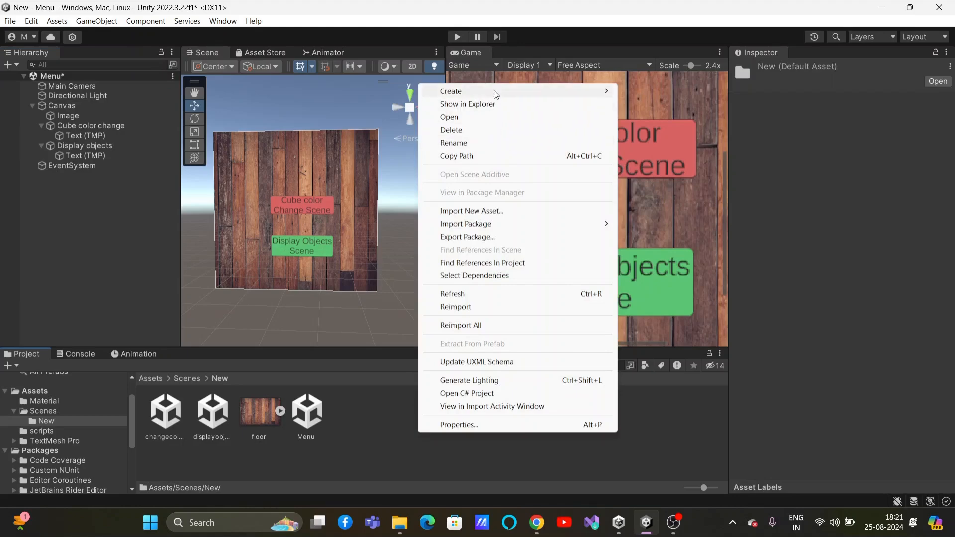
mouse_move(512, 94)
left_click(696, 52)
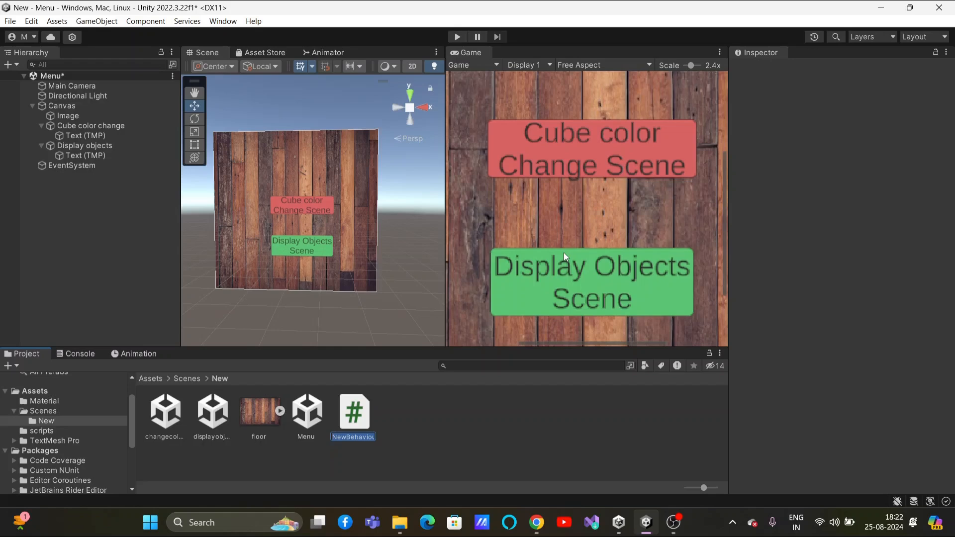
type("changescene")
key("Return")
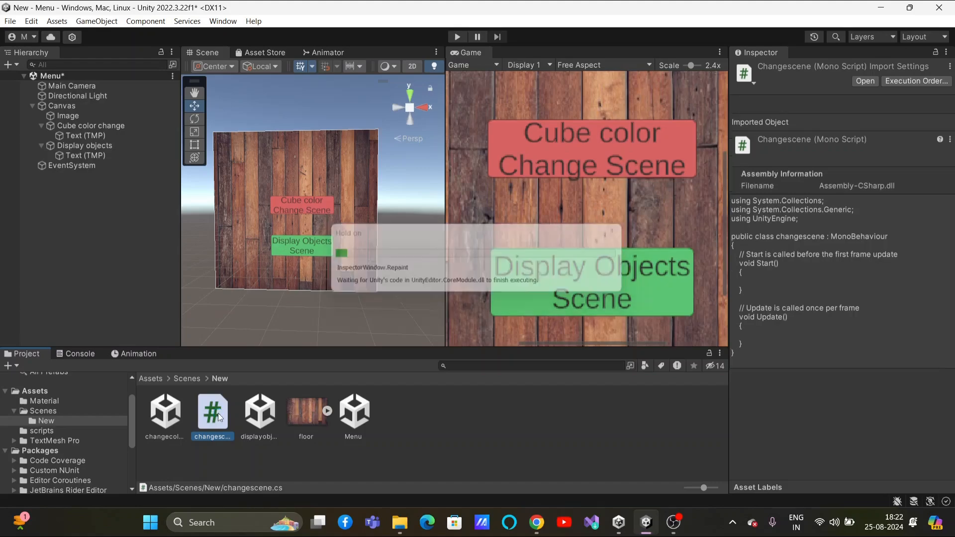
double_click(218, 413)
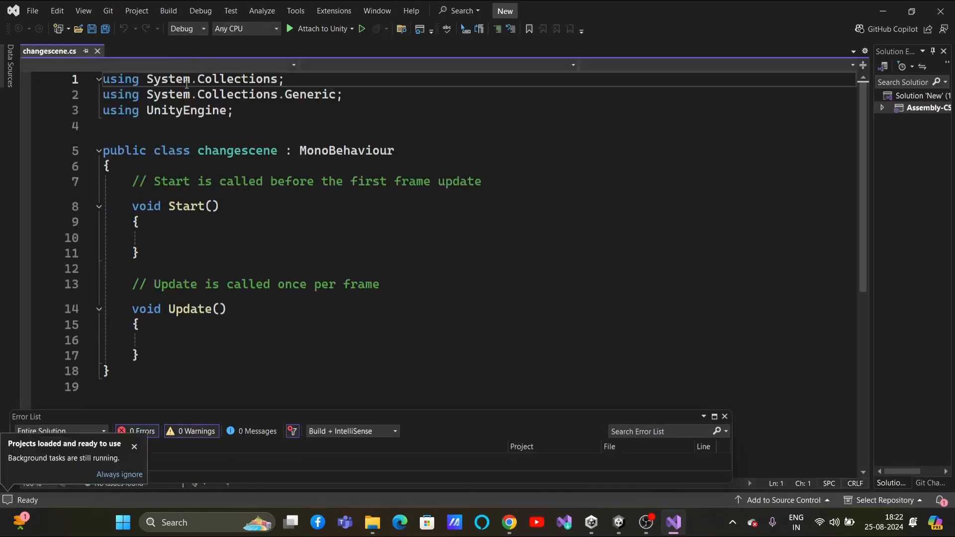
Add the directive "using UnityEngine.SceneManagement;" below the UnityEngine line in the changescene script
left_click(248, 112)
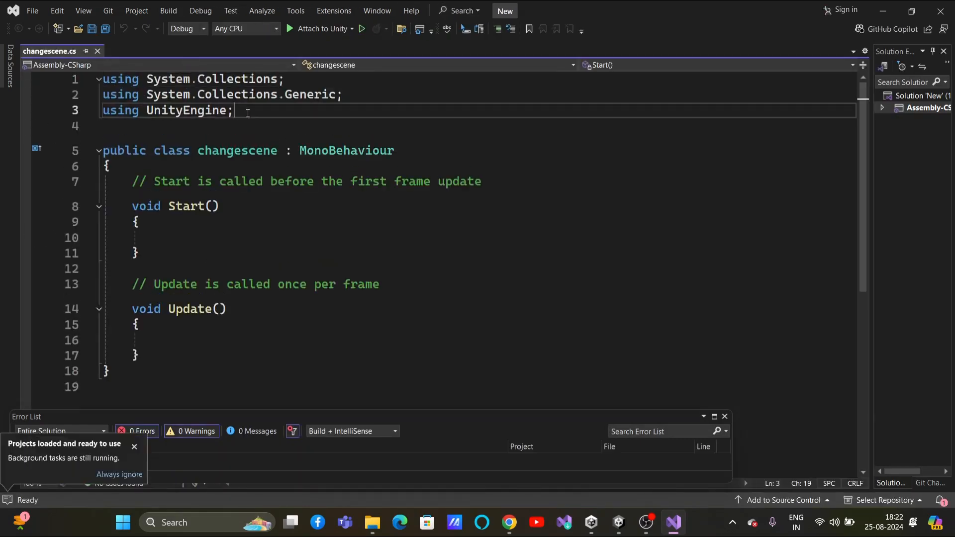
key("Return")
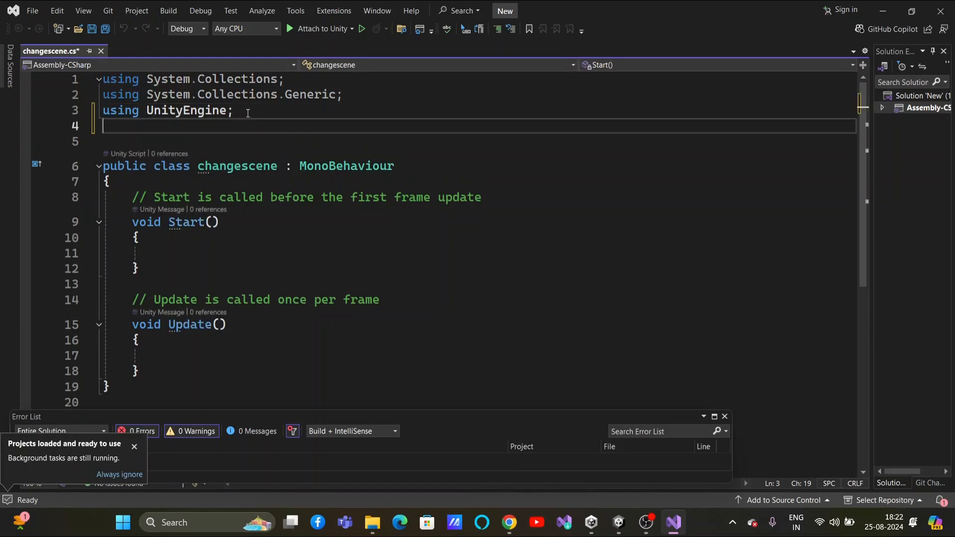
type("usimg")
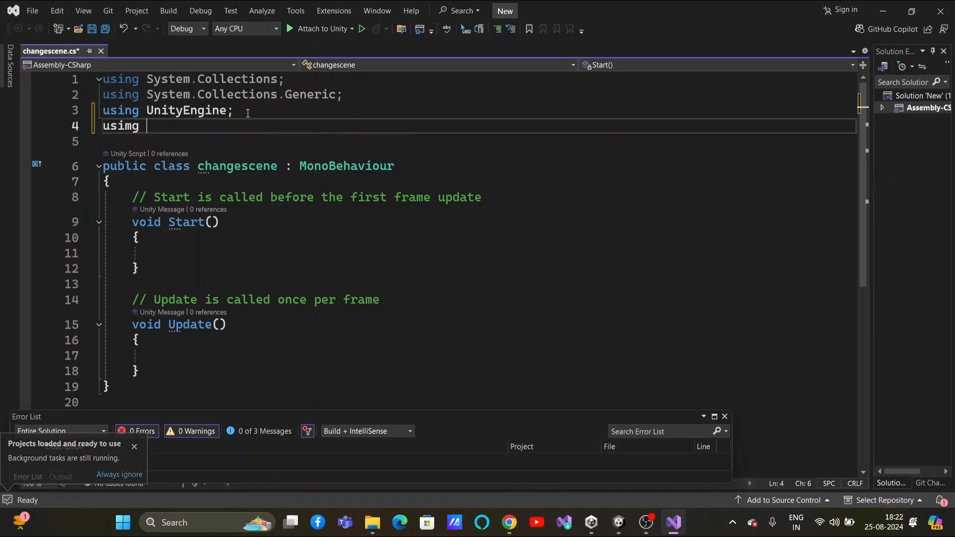
key("BackSpace")
key("BackSpace")
key("BackSpace")
type("ng")
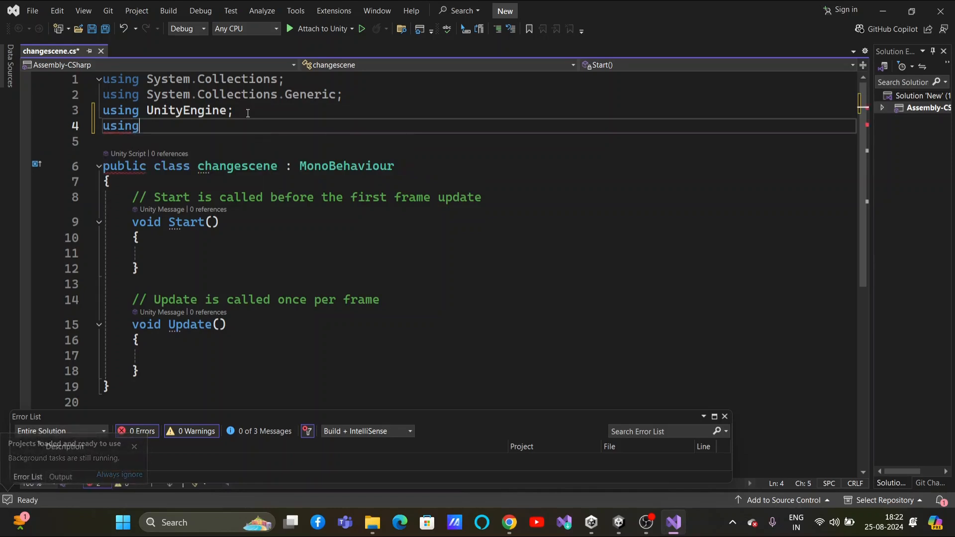
type(" Uni")
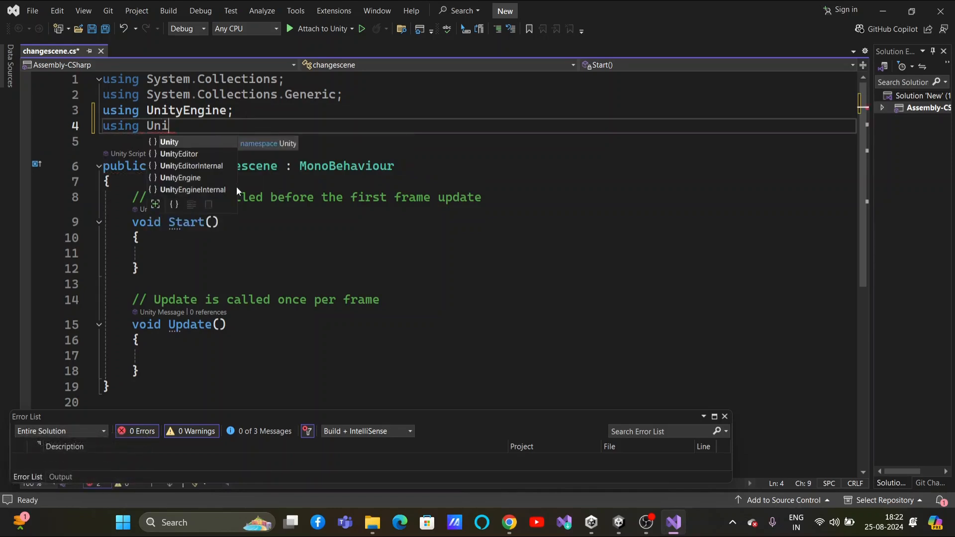
double_click(216, 177)
type(".")
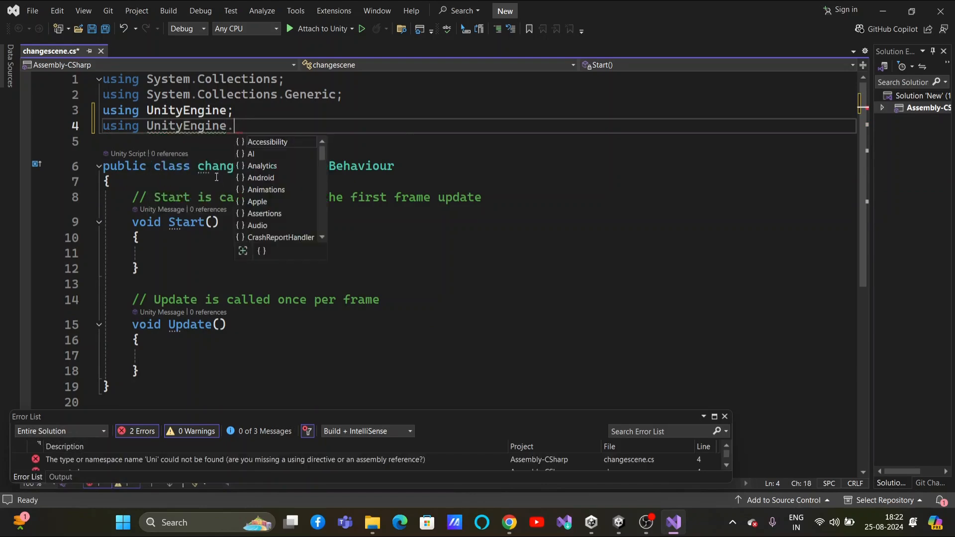
type("scene")
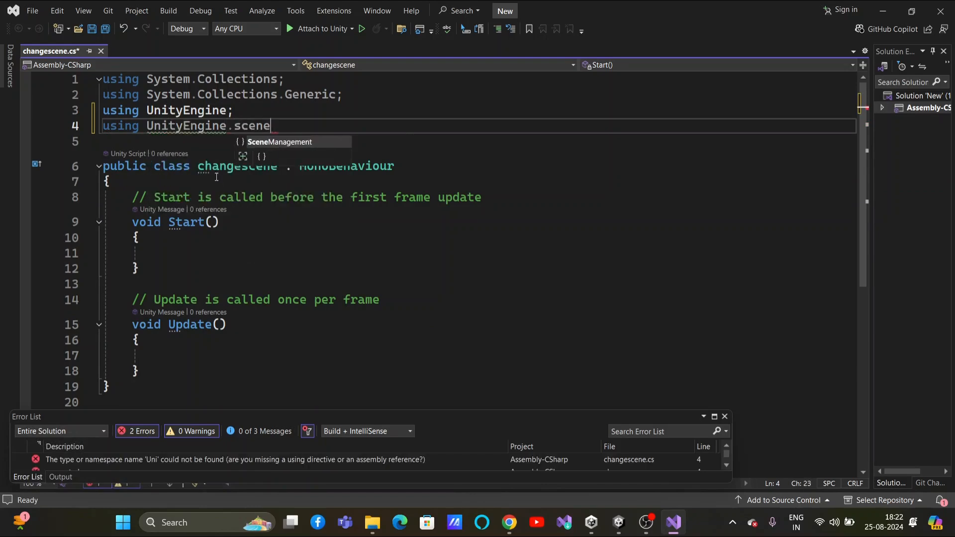
double_click(294, 147)
type(";")
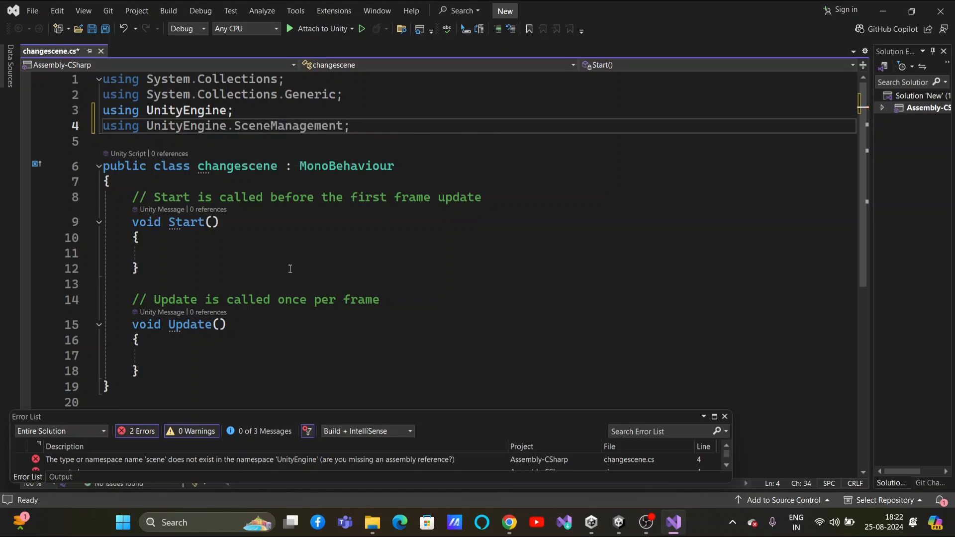
Delete the default Start and Update methods together with their comments from the changescene class
left_click(239, 253)
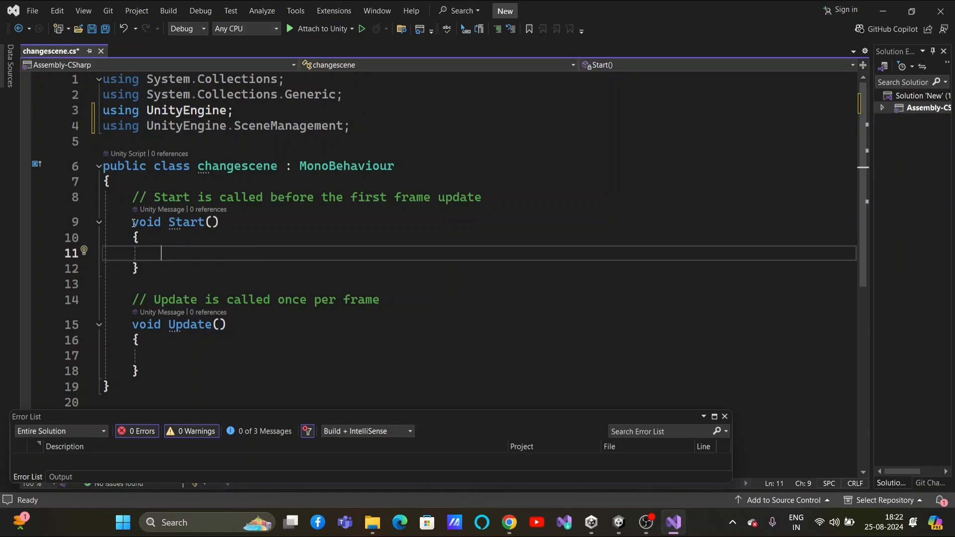
scroll(152, 298, "down", 2)
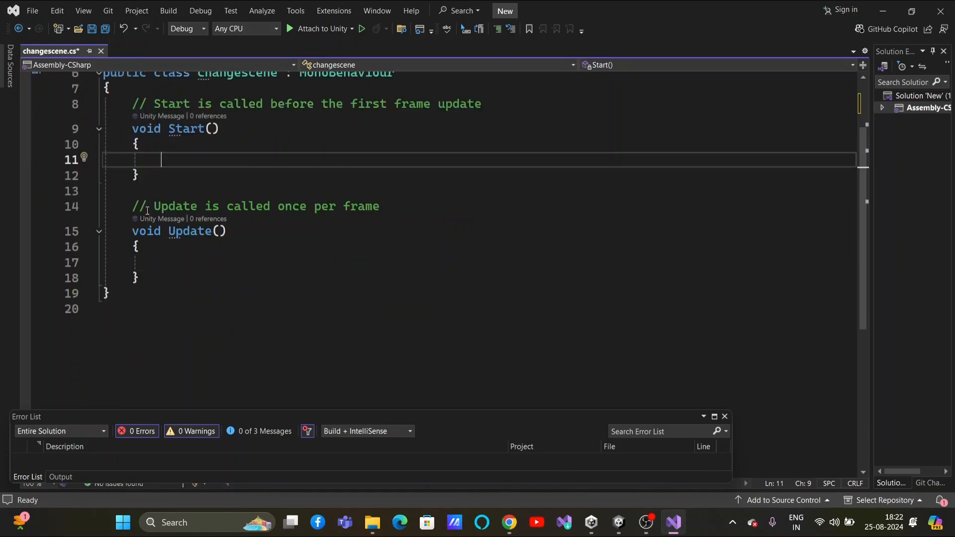
left_click(144, 194)
key("Delete")
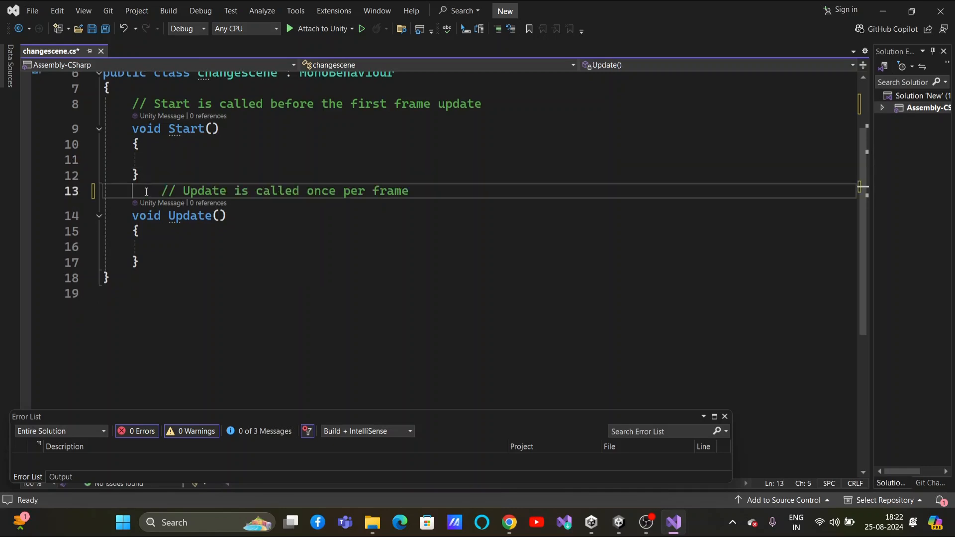
left_click_drag(141, 262, 132, 130)
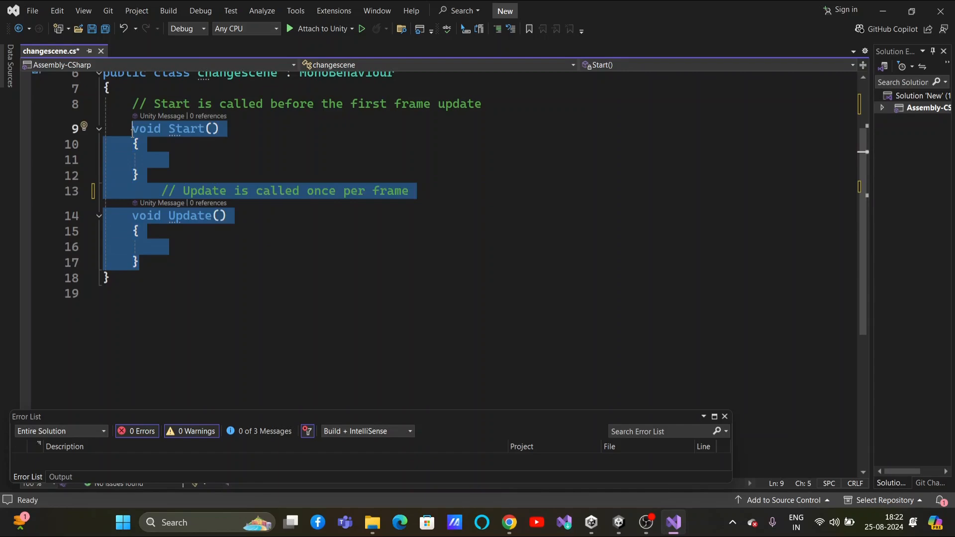
key("Delete")
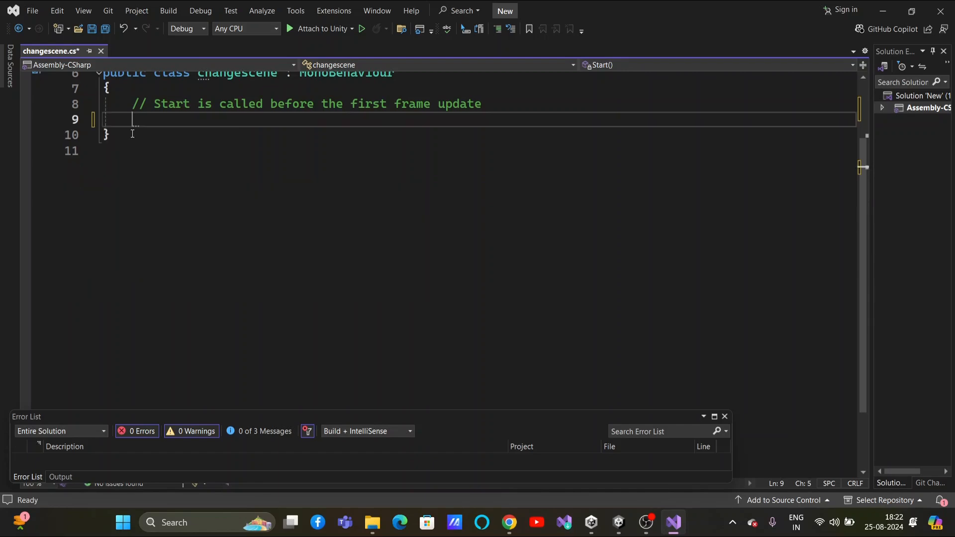
scroll(133, 205, "up", 2)
left_click_drag(133, 201, 497, 204)
key("Delete")
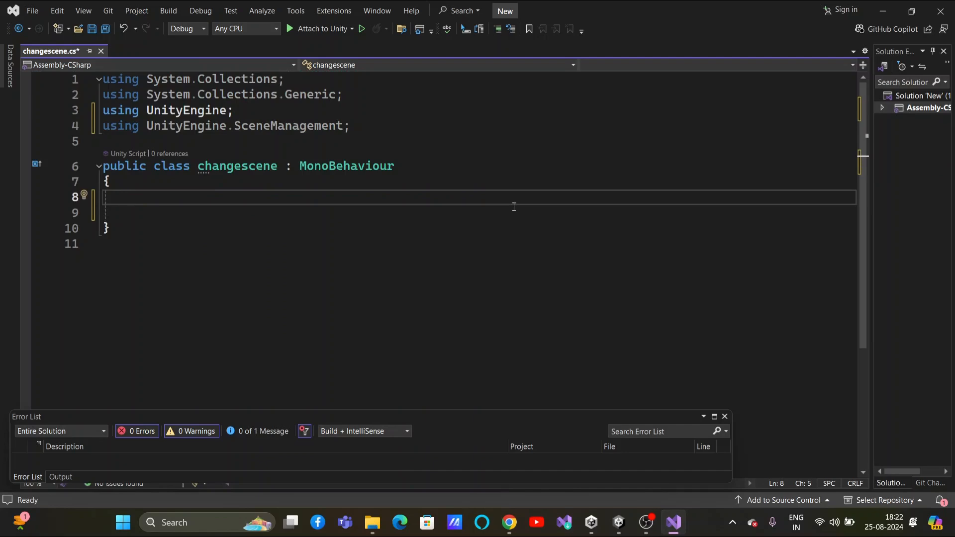
Declare an empty method "public void cubechangescene()" with its braces inside the changescene class
type("public ")
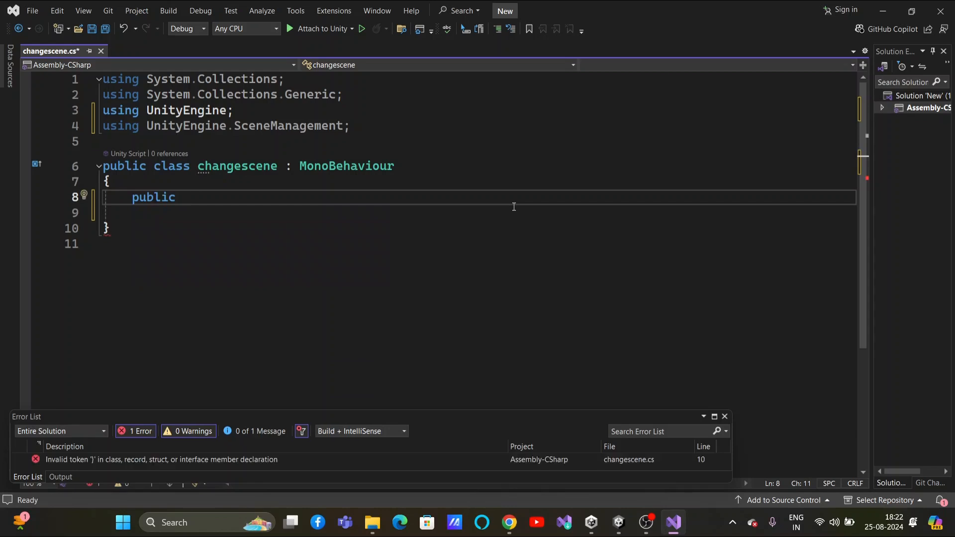
type("void")
type("cubechanges")
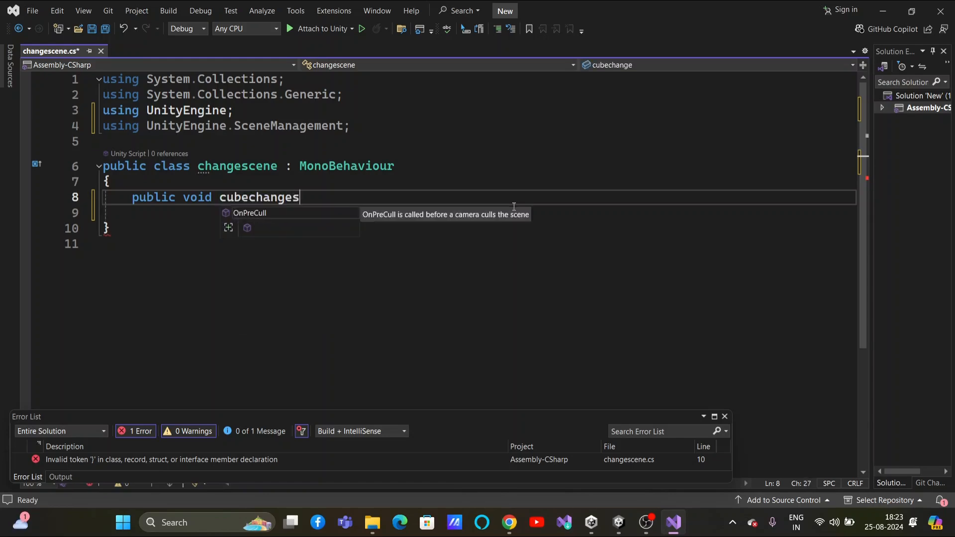
type("cene()")
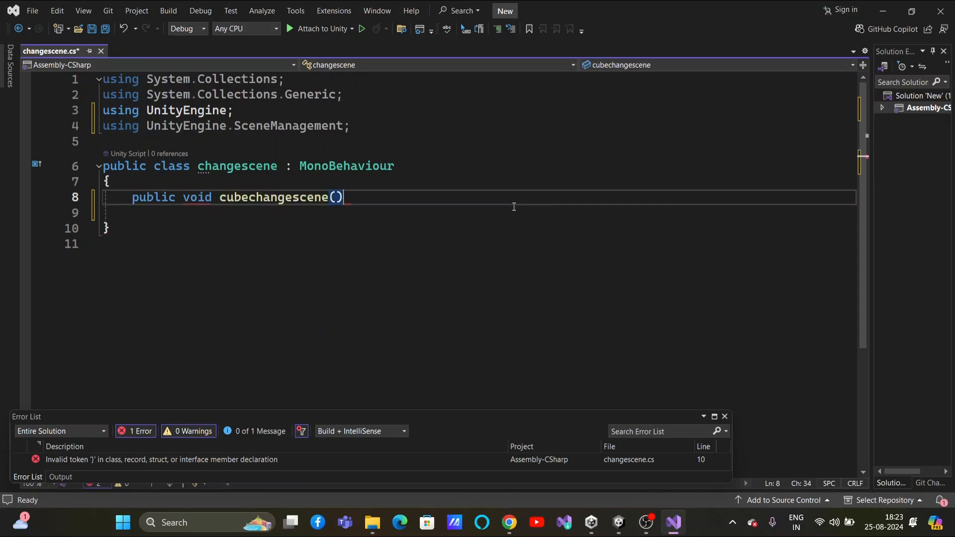
key("Return")
type("{")
key("Return")
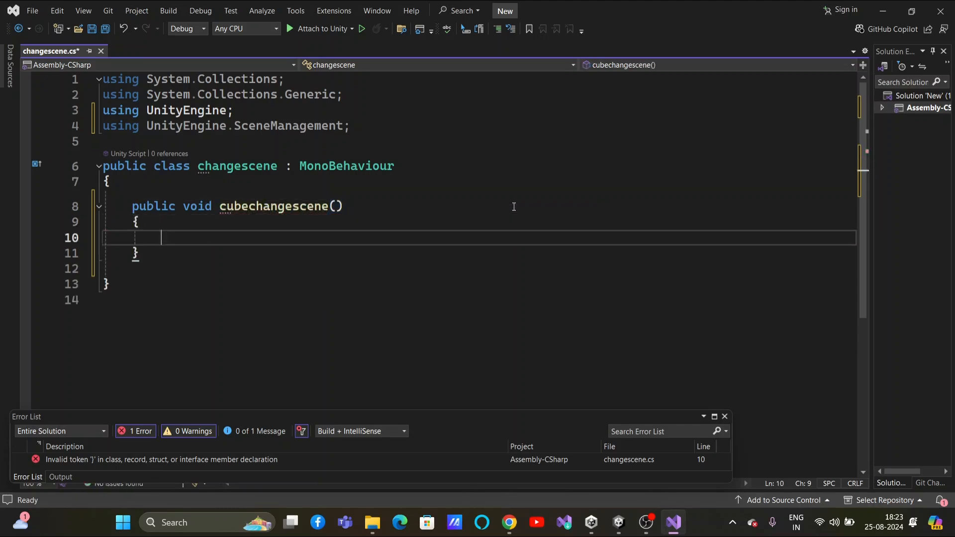
Declare a second empty method "public void diaplayobjectscene()" with its braces below cubechangescene
left_click(152, 259)
key("Return")
key("Return")
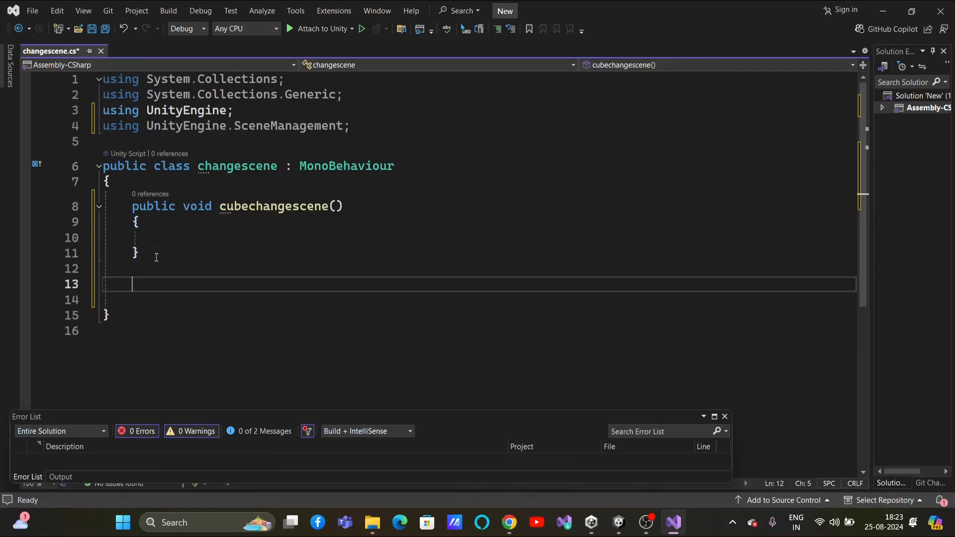
type("public")
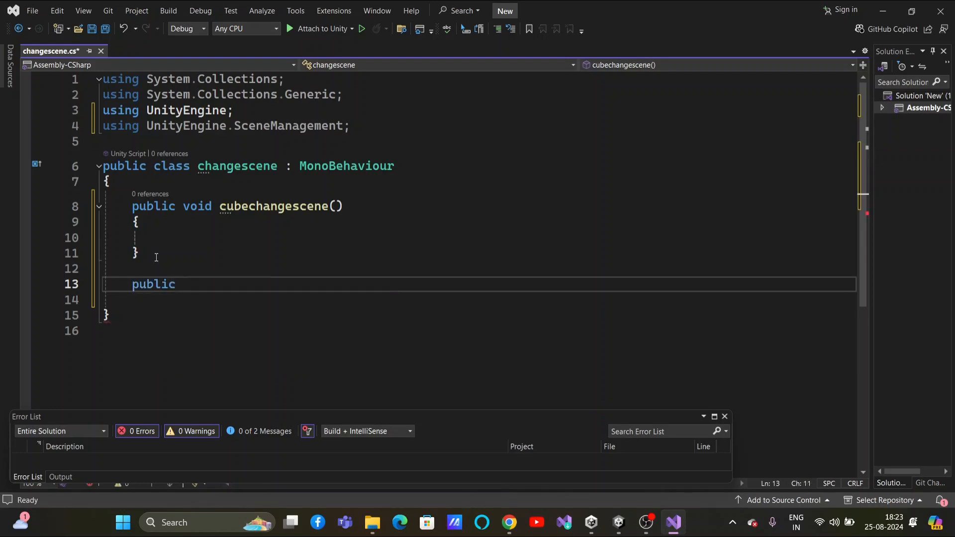
type(" void D")
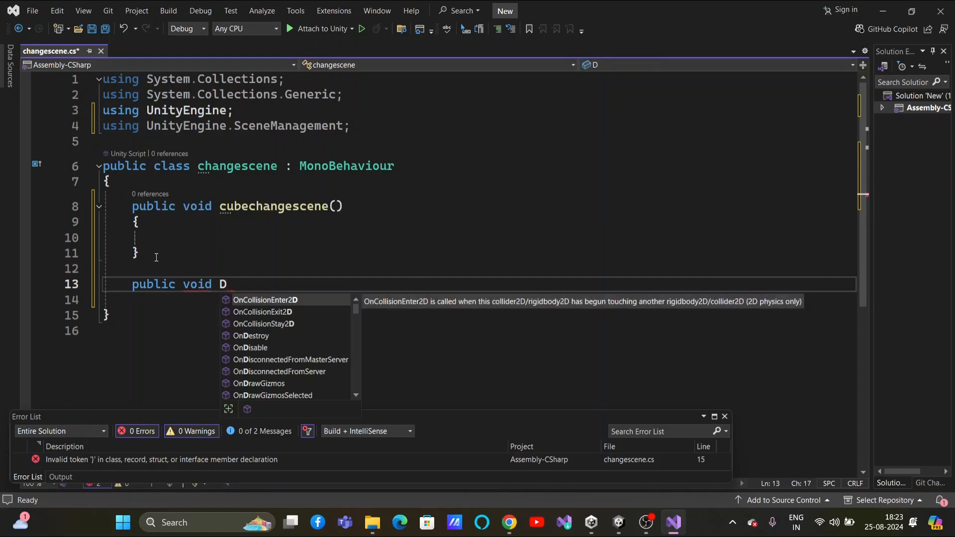
type("isplay")
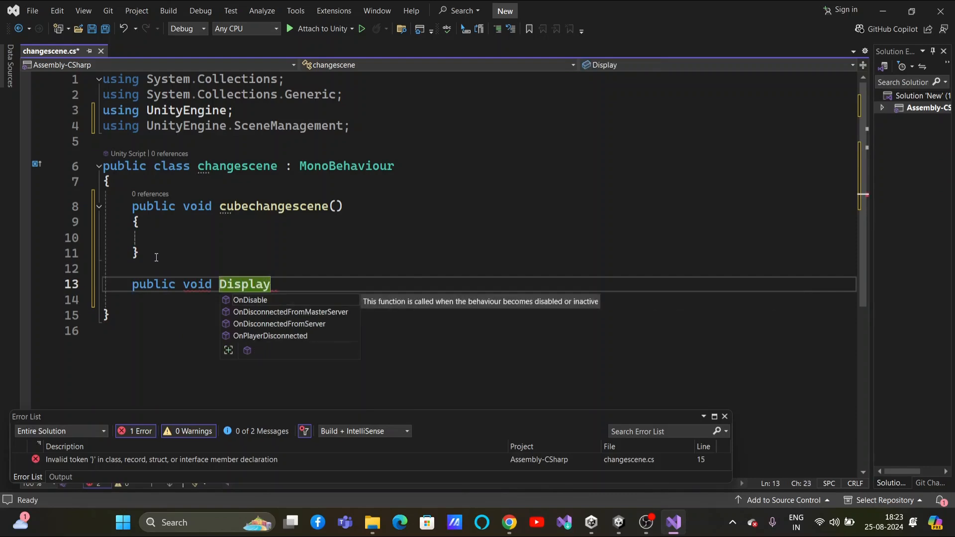
key("BackSpace")
key("BackSpace")
key("BackSpace")
key("BackSpace")
key("BackSpace")
key("BackSpace")
key("BackSpace")
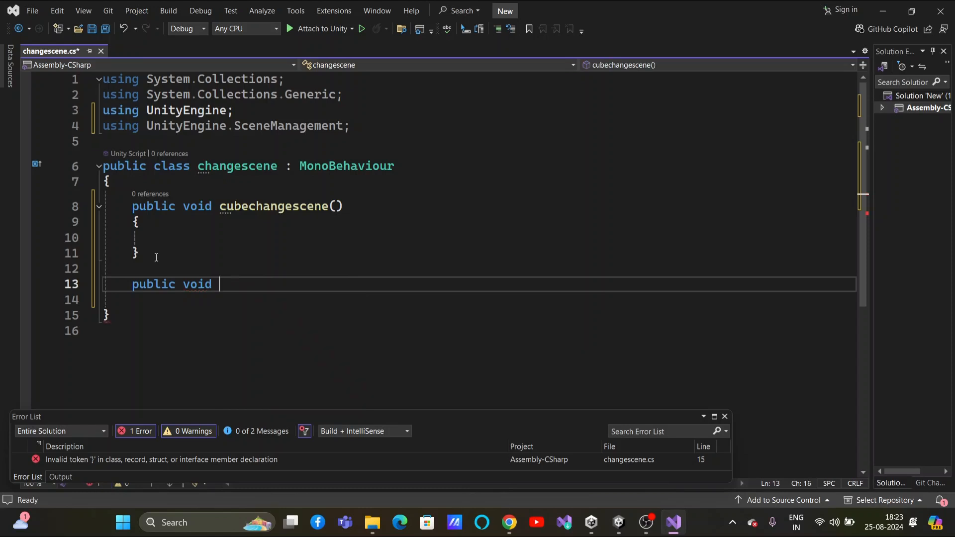
type("diaplay")
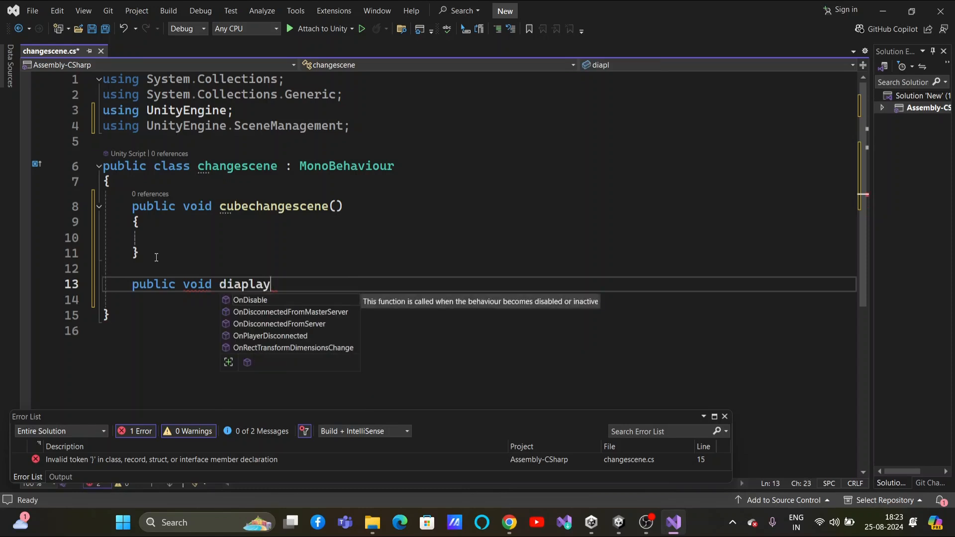
type("object")
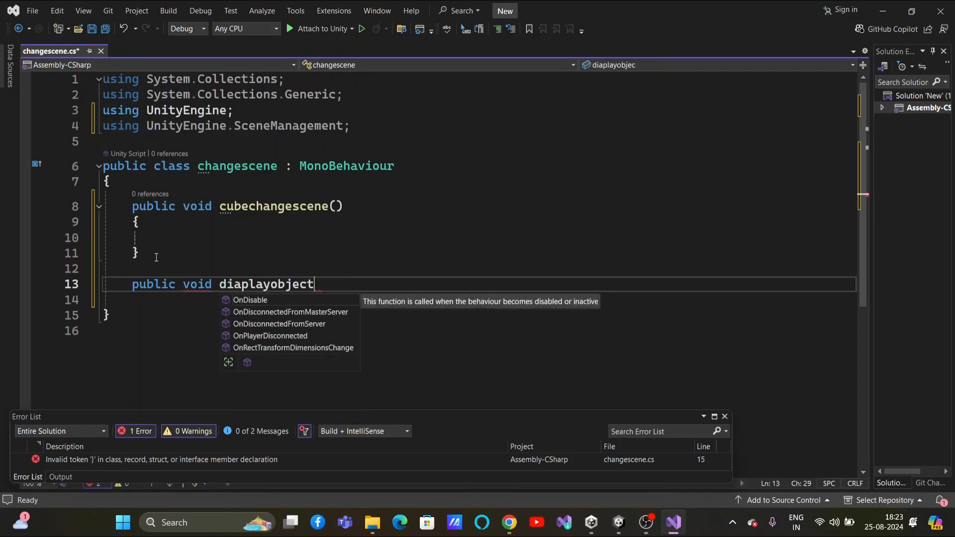
type("scene")
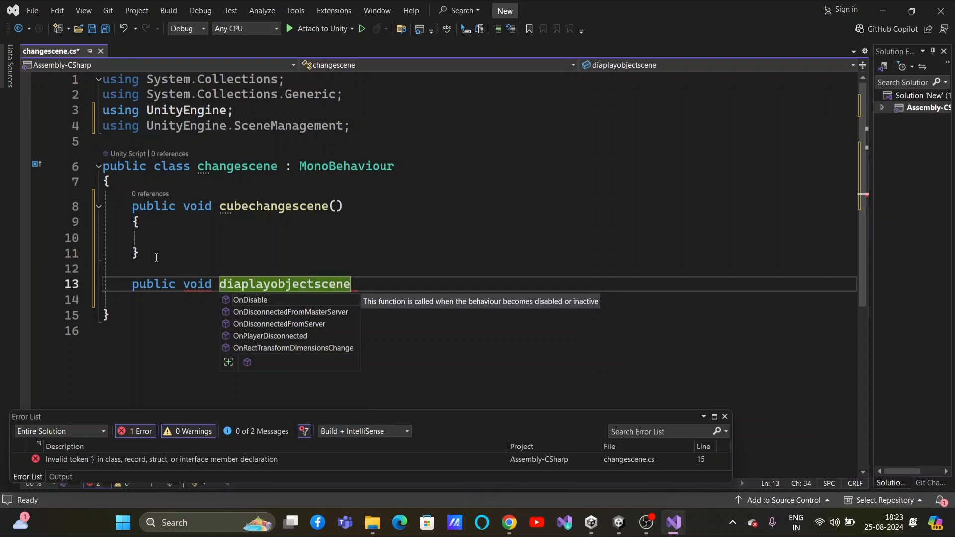
type("()")
key("Return")
type("{")
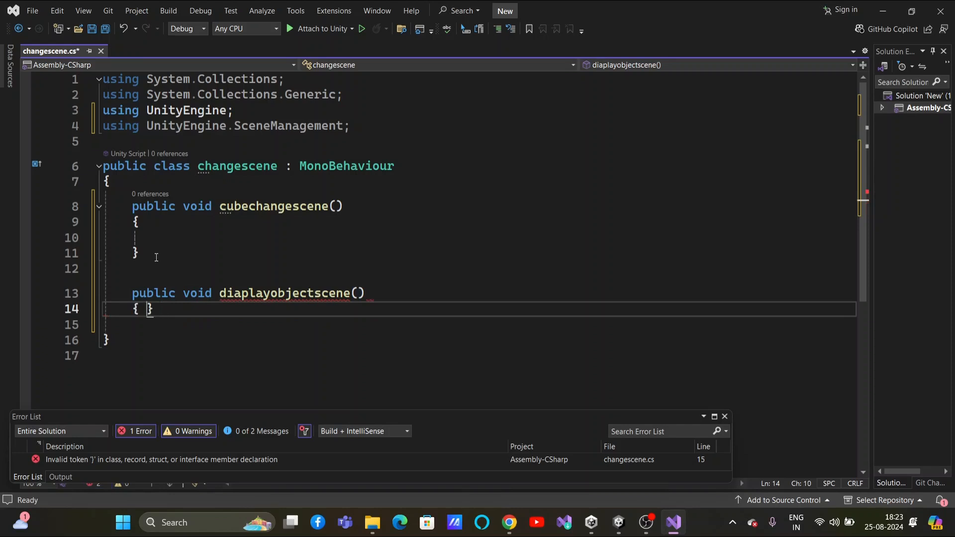
key("Return")
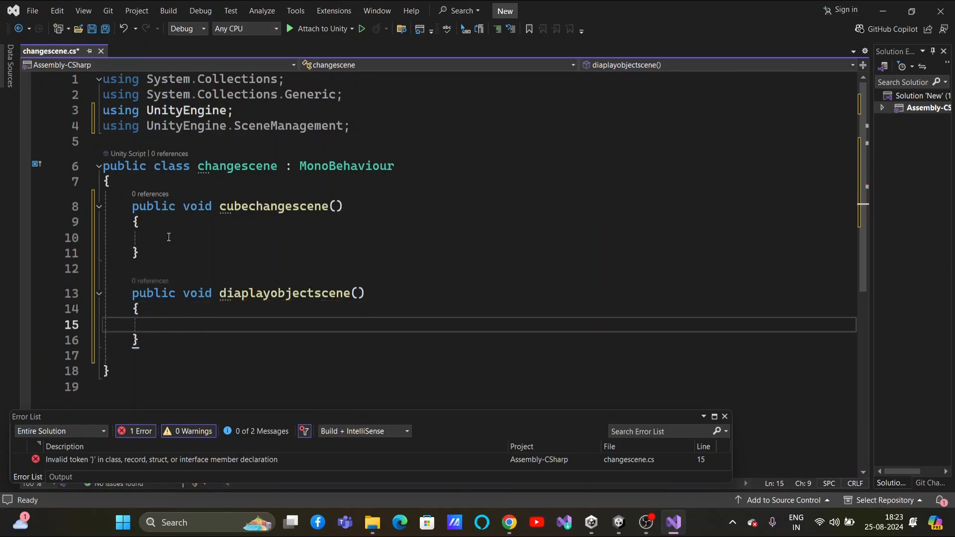
Write the statement "SceneManager.LoadScene();" with empty parentheses inside the cubechangescene method
left_click(168, 237)
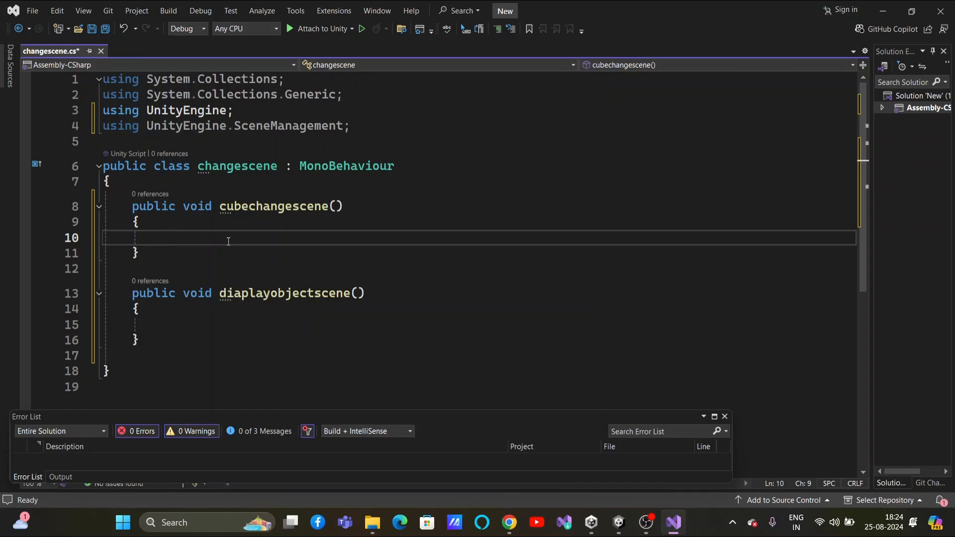
type("sc")
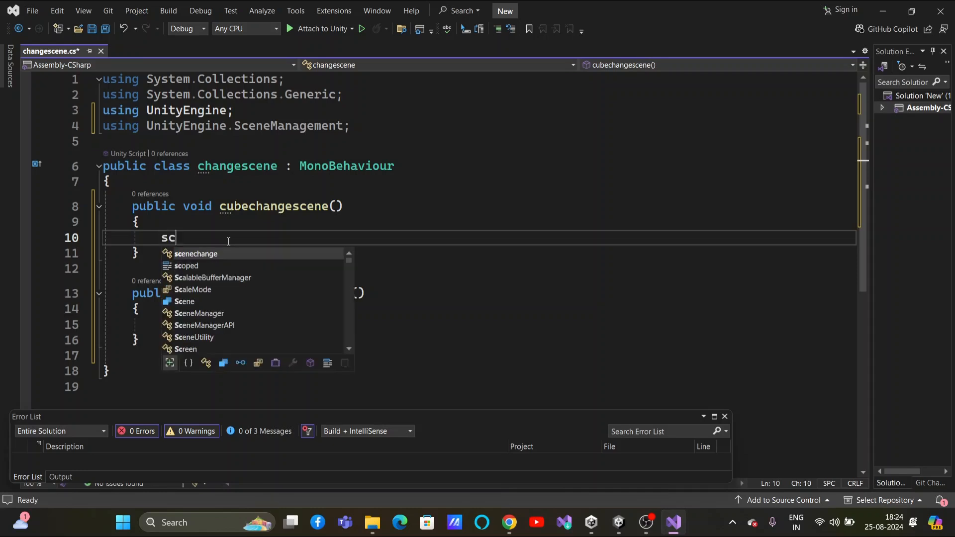
type("ene")
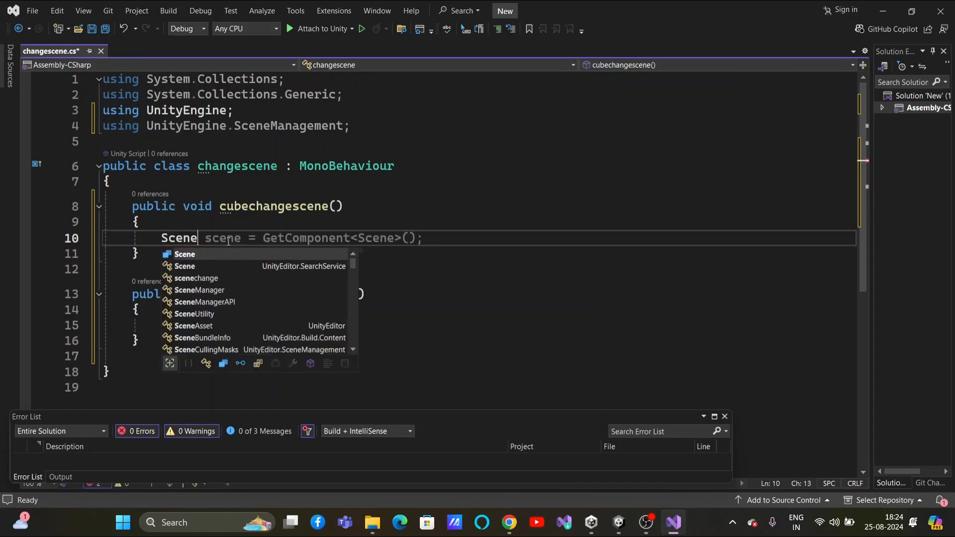
double_click(233, 292)
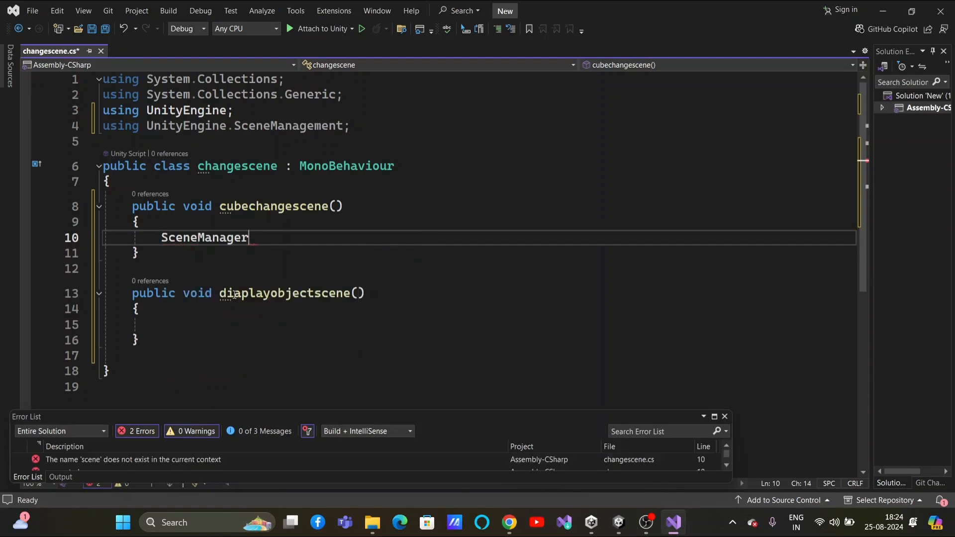
type(".load")
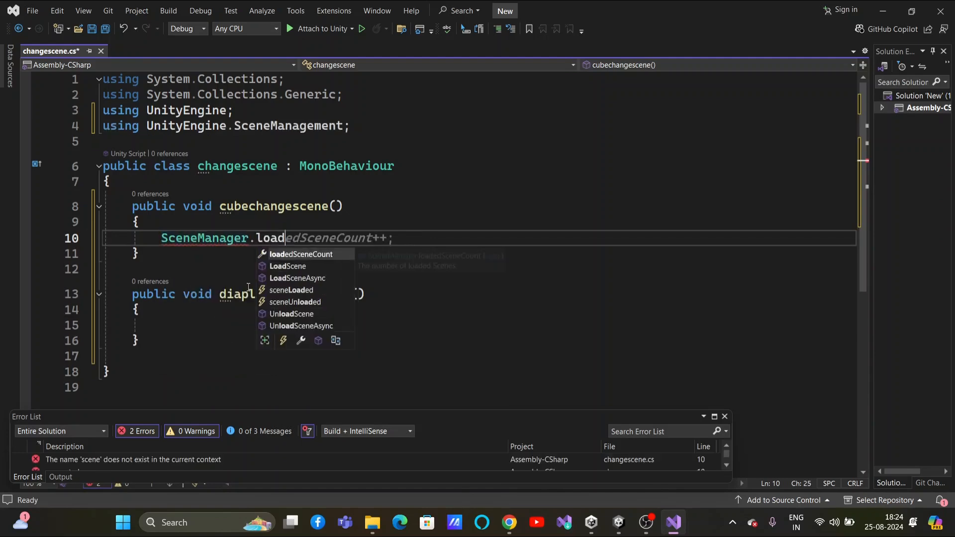
double_click(317, 265)
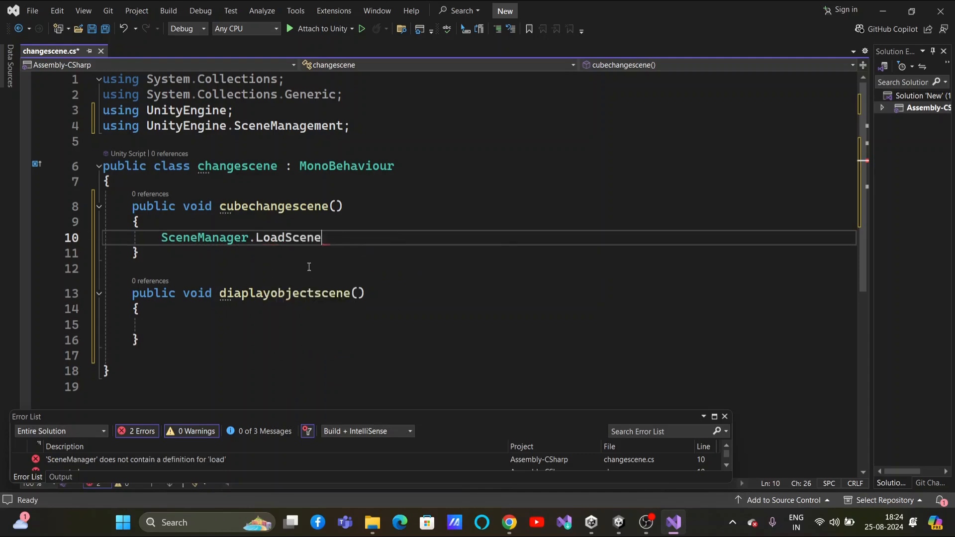
type("(")
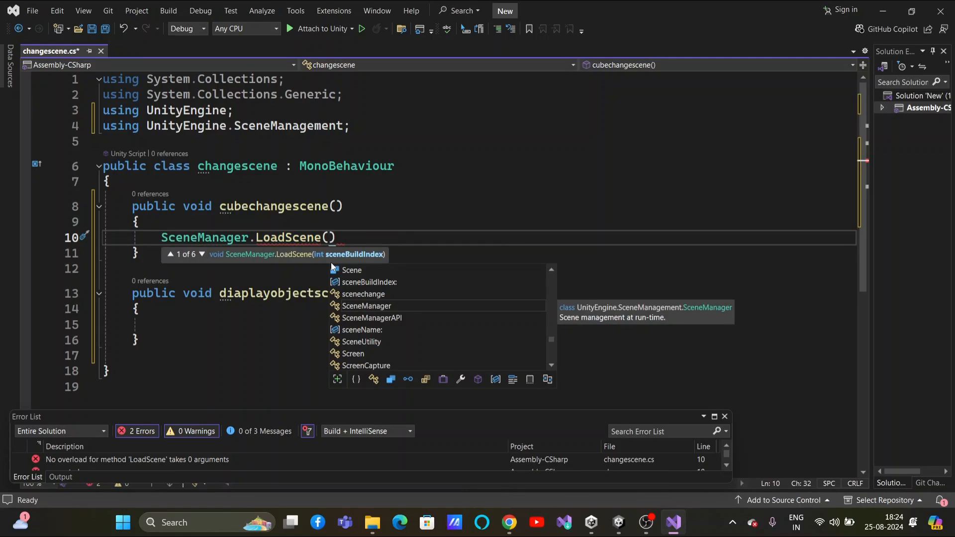
left_click(353, 238)
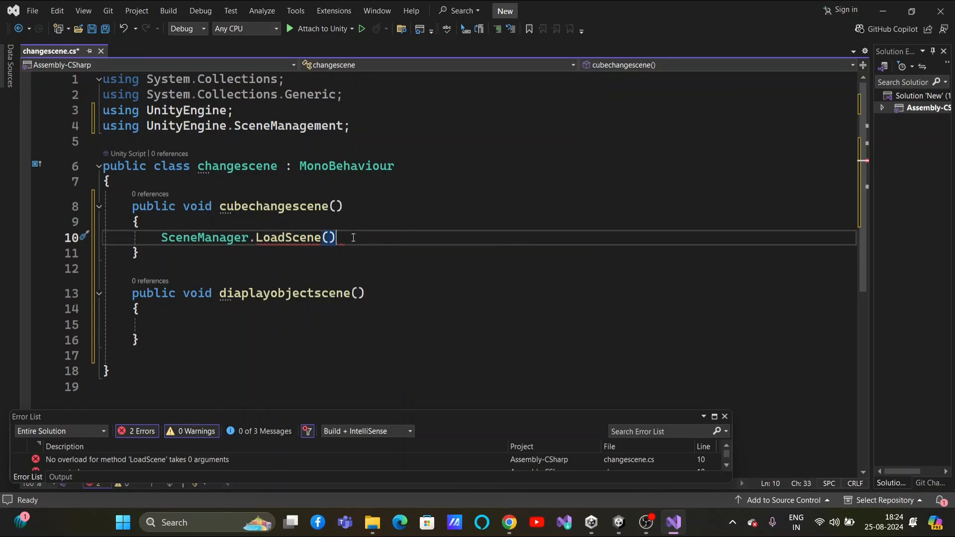
type(";")
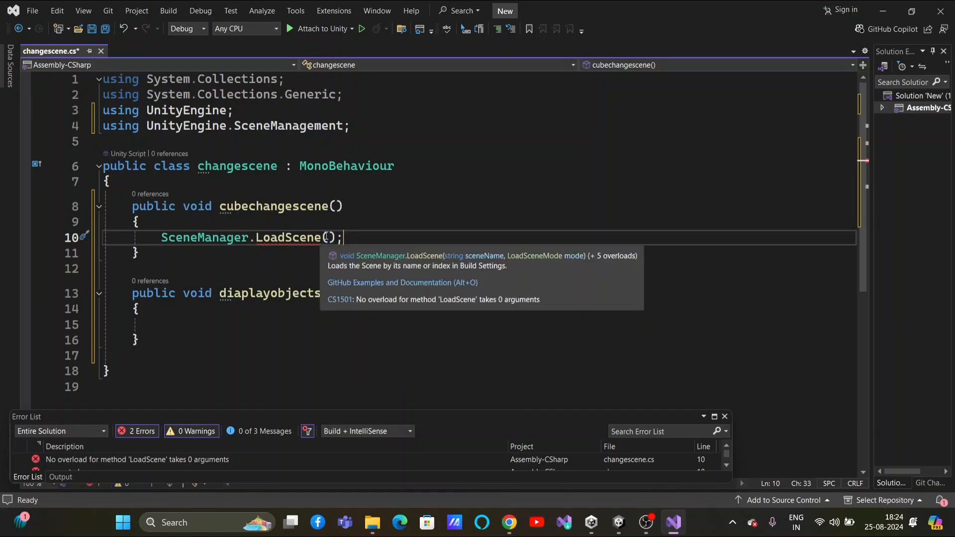
left_click(338, 235)
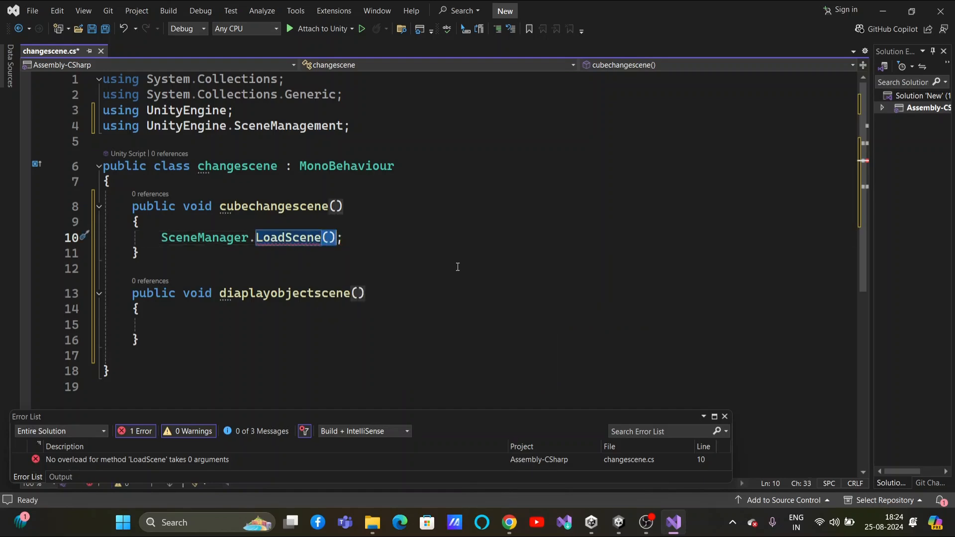
left_click(329, 237)
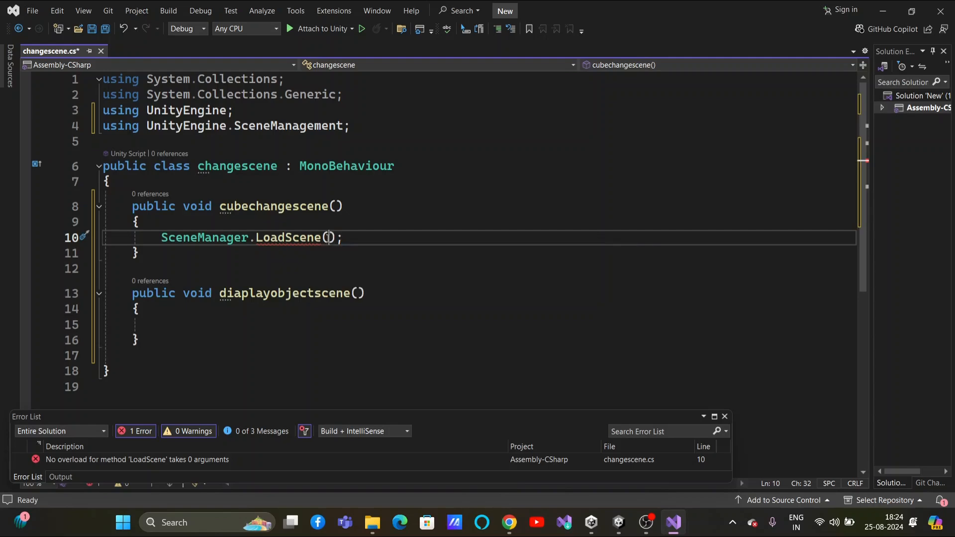
Switch to Unity, open the Build Settings and remove the Menu, displayobjectes and changecolor scenes from the Scenes In Build list
mouse_move(622, 519)
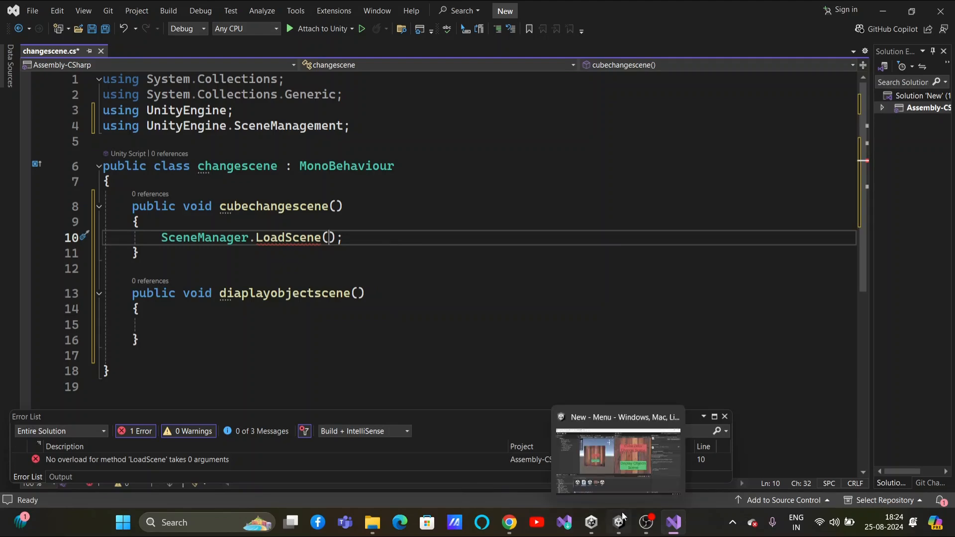
left_click(627, 445)
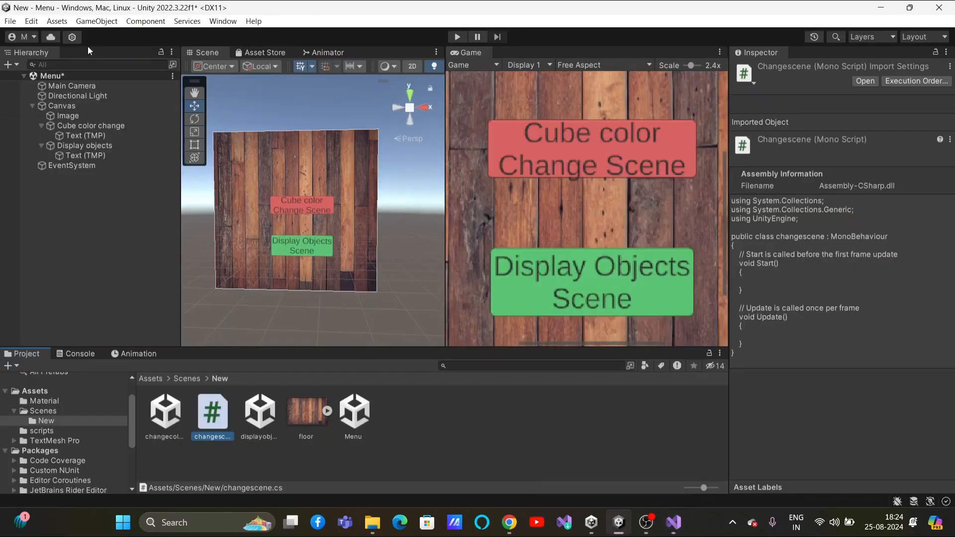
left_click(10, 21)
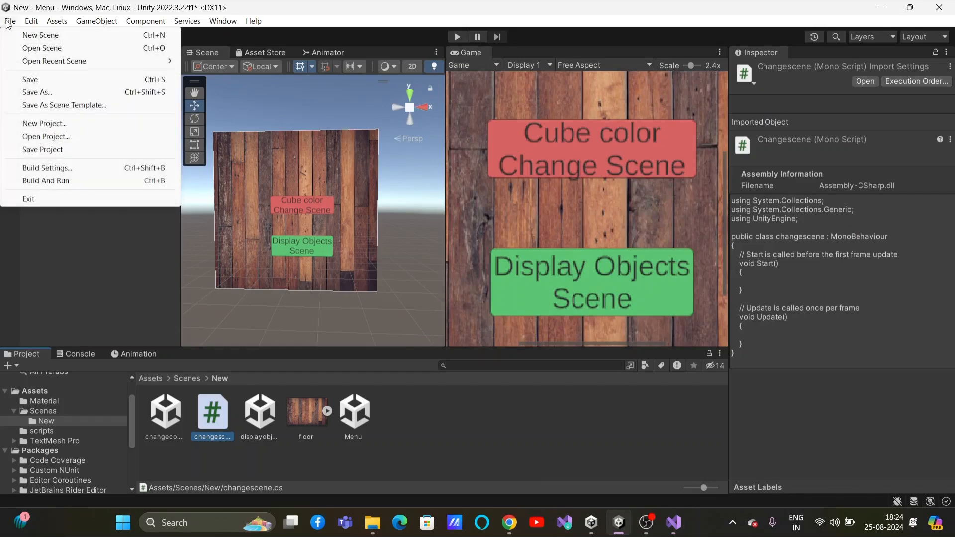
left_click(55, 169)
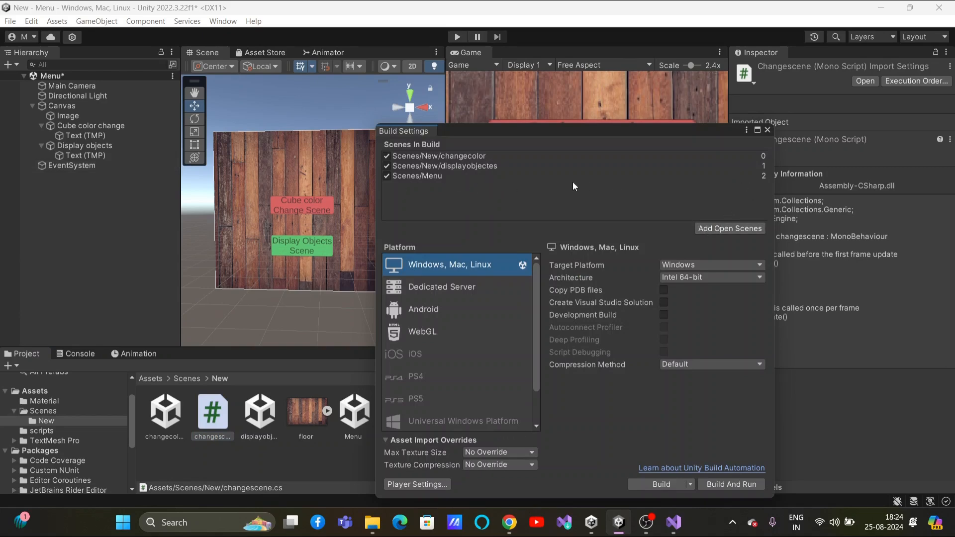
left_click(419, 177)
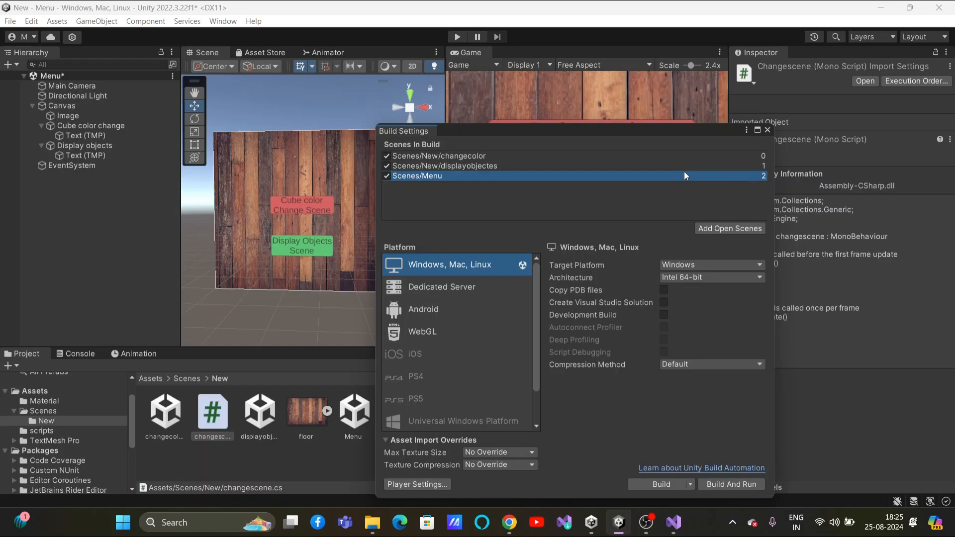
key("Delete")
left_click(488, 166)
key("Delete")
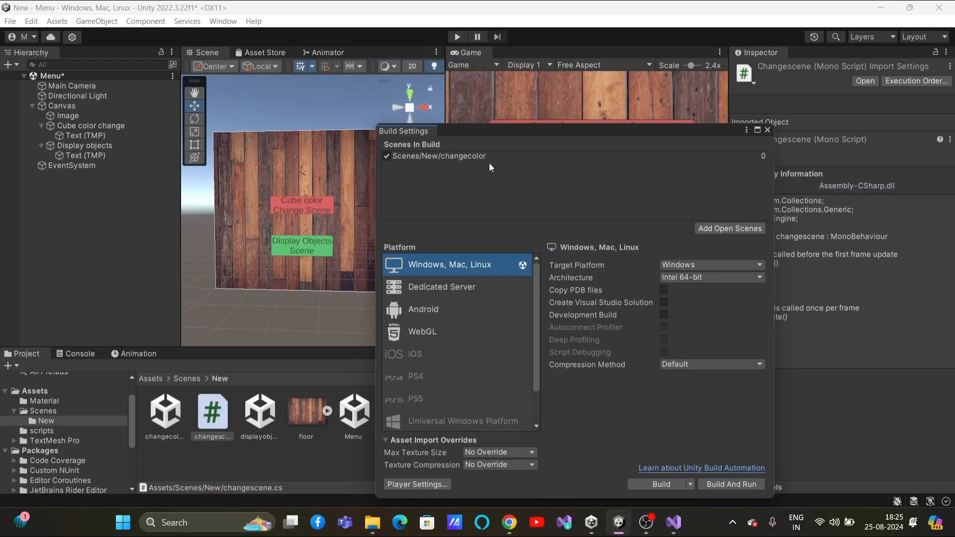
left_click(492, 157)
key("Delete")
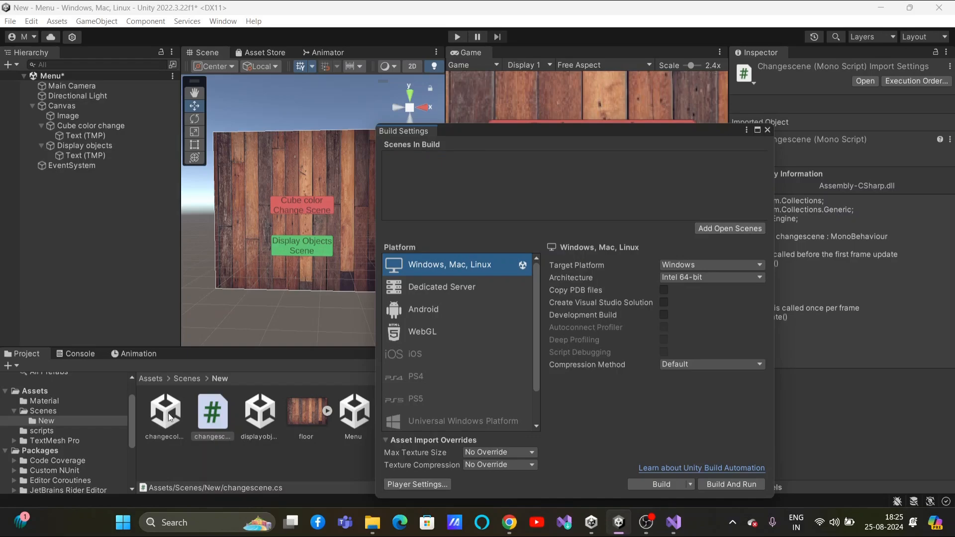
Add the changecolor, displayobjectes and Menu scenes from the New folder to Scenes In Build, in that order
left_click_drag(166, 420, 430, 178)
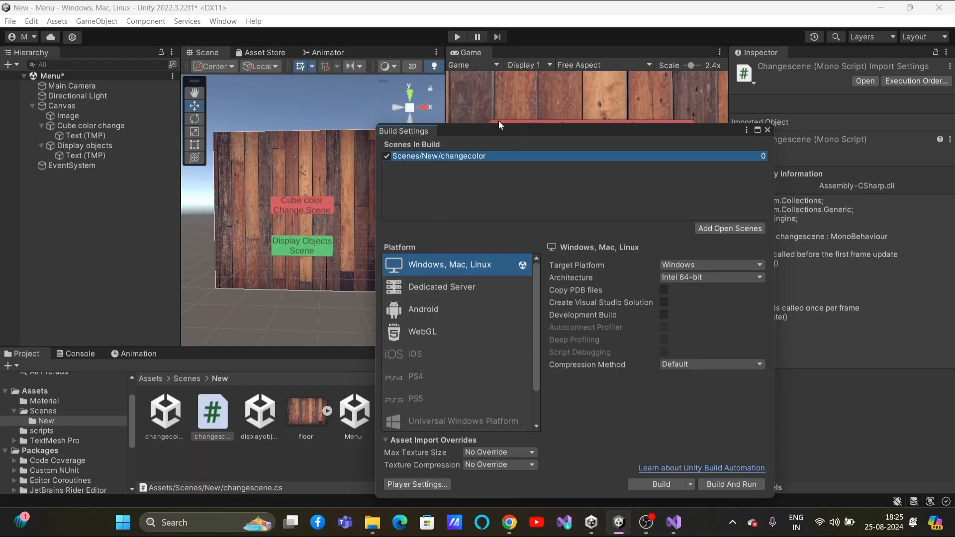
left_click_drag(506, 130, 551, 120)
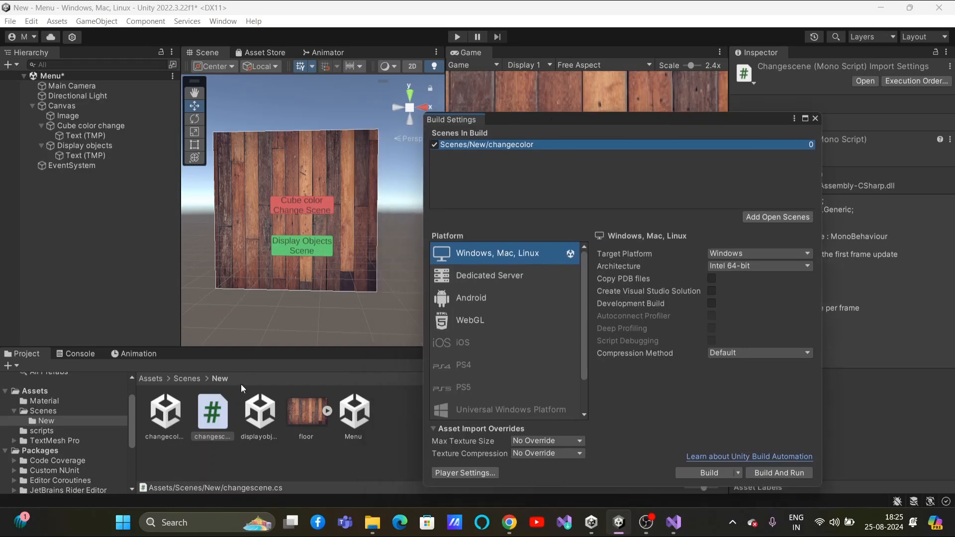
left_click_drag(268, 422, 487, 166)
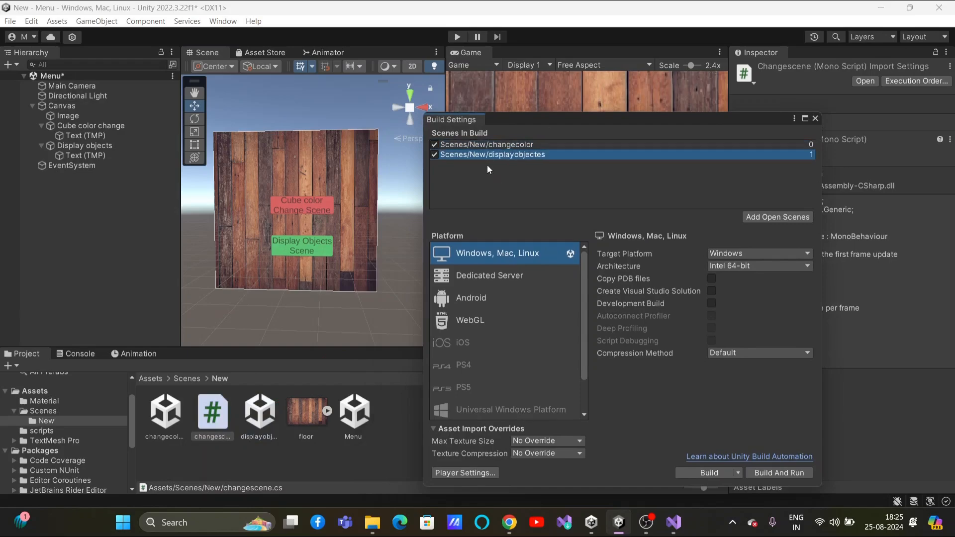
left_click_drag(355, 413, 490, 178)
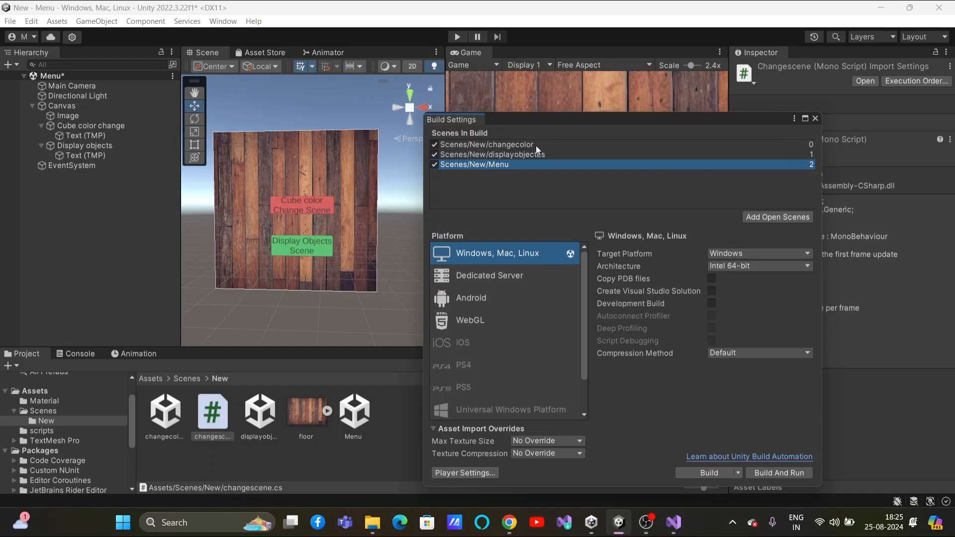
Back in Visual Studio, pass the changecolor scene's build index 0 to the LoadScene call in cubechangescene
mouse_move(673, 522)
left_click(670, 476)
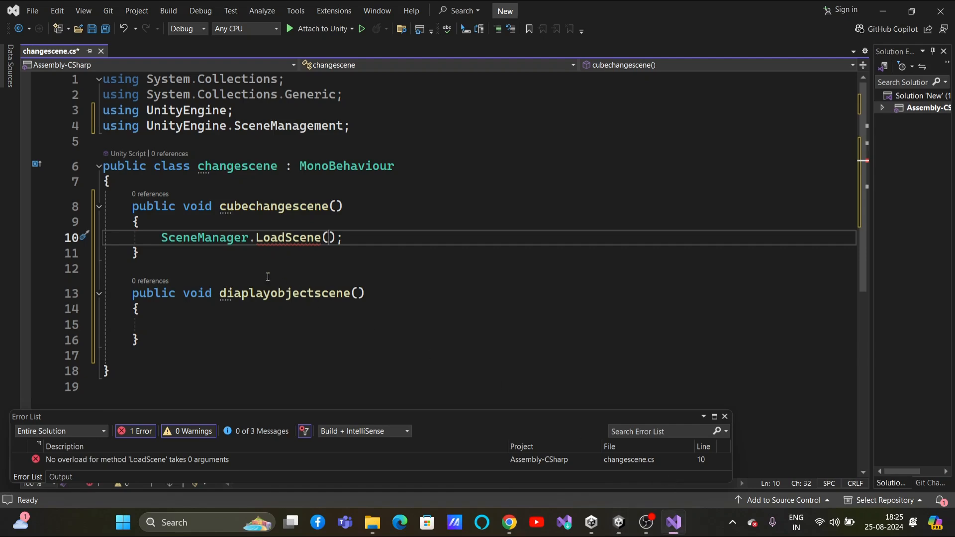
left_click_drag(232, 203, 329, 208)
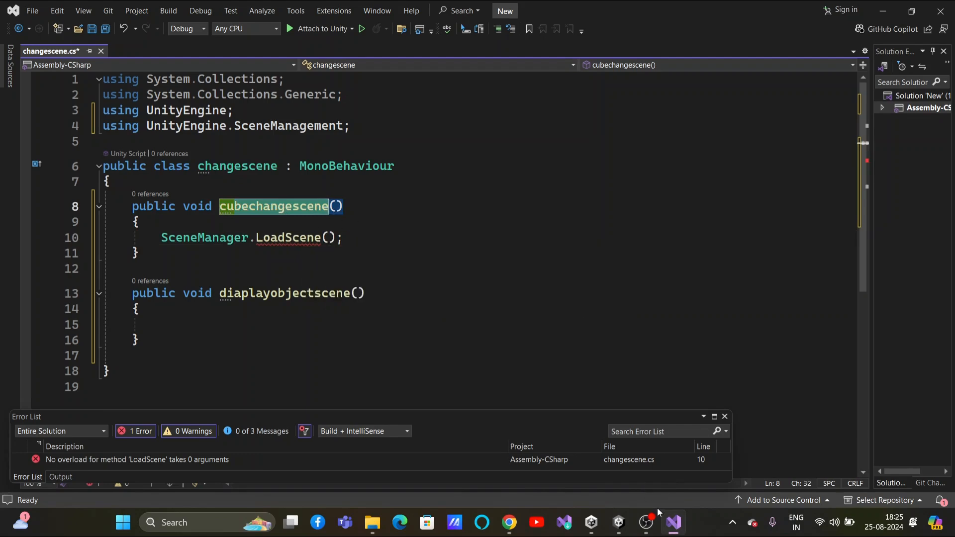
left_click(675, 523)
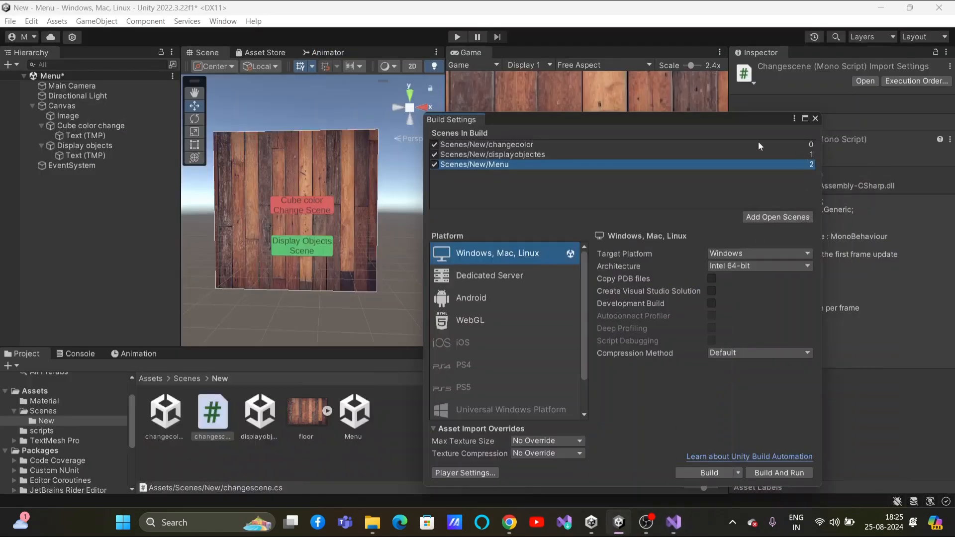
left_click(528, 143)
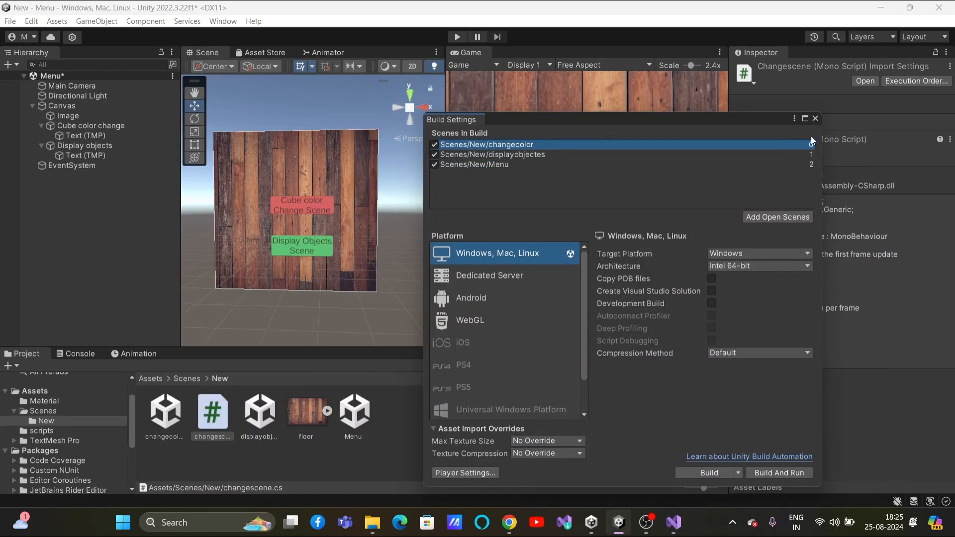
left_click(672, 523)
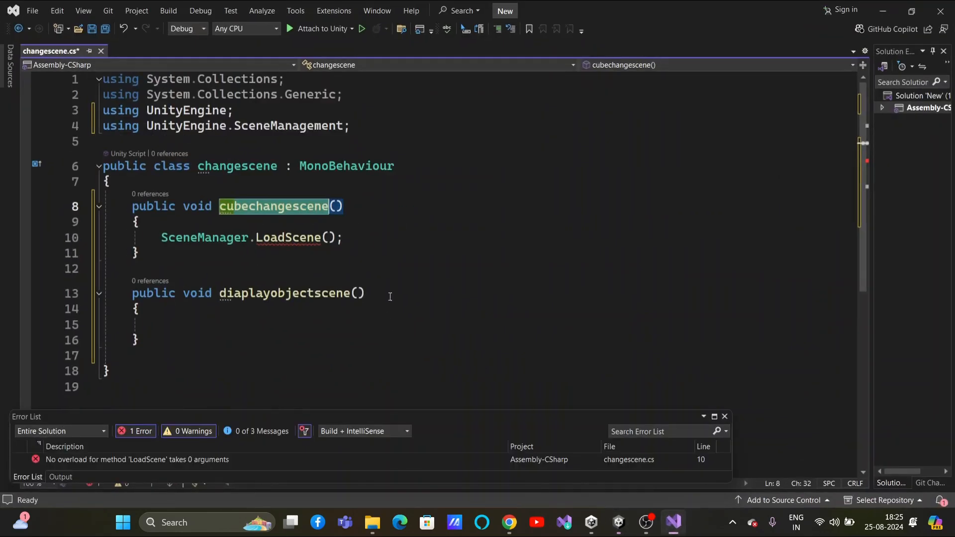
type("0")
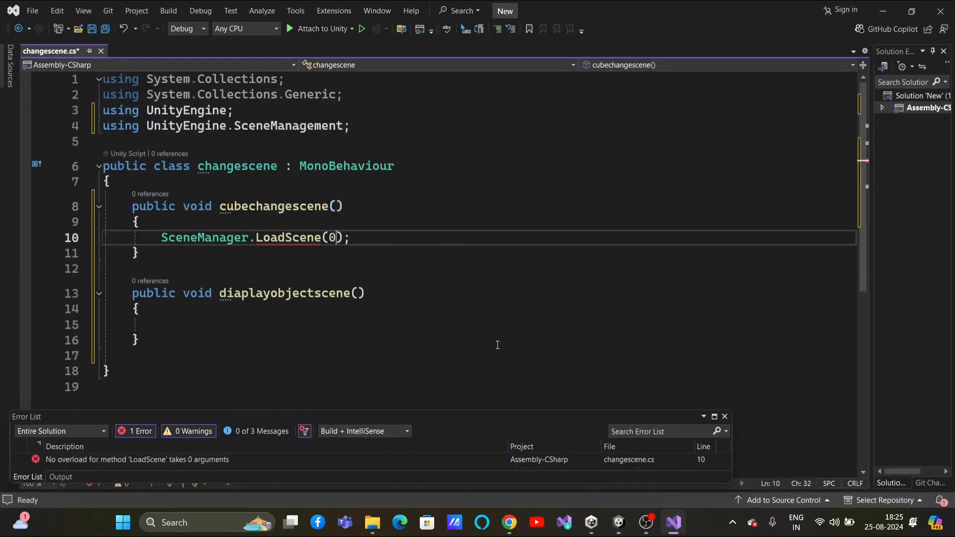
Write the statement "SceneManager.LoadScene();" with empty parentheses inside the diaplayobjectscene method
left_click(474, 326)
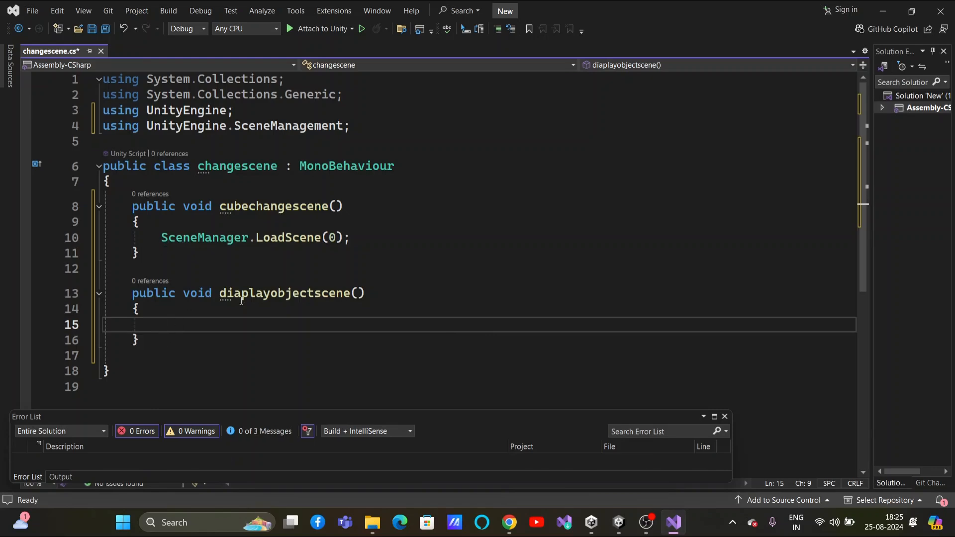
left_click_drag(256, 293, 322, 294)
left_click(180, 326)
type("scene")
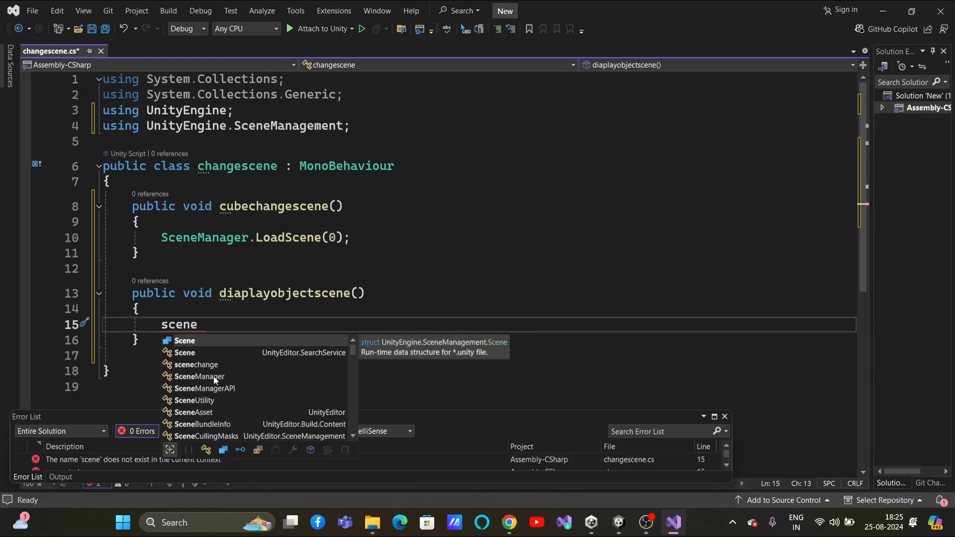
double_click(213, 377)
type(".")
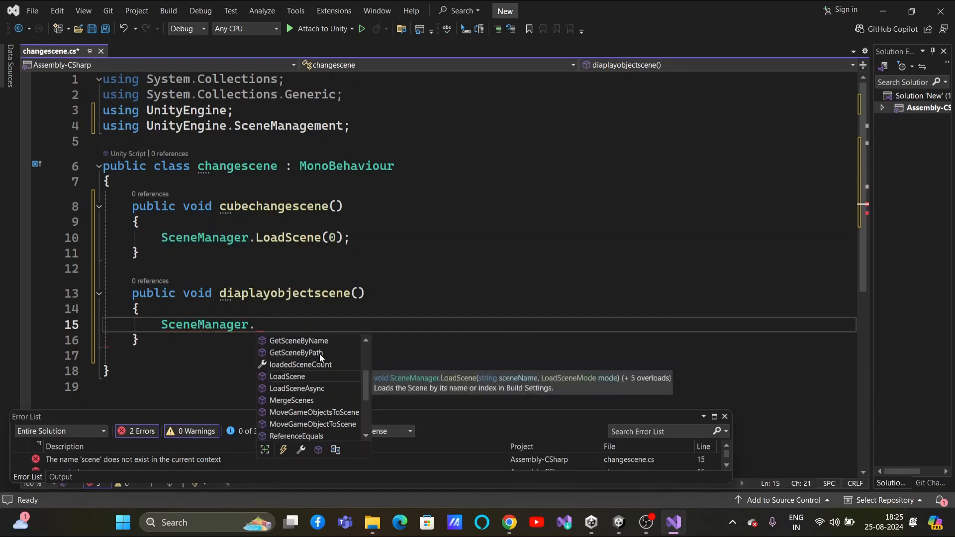
type("load")
double_click(316, 353)
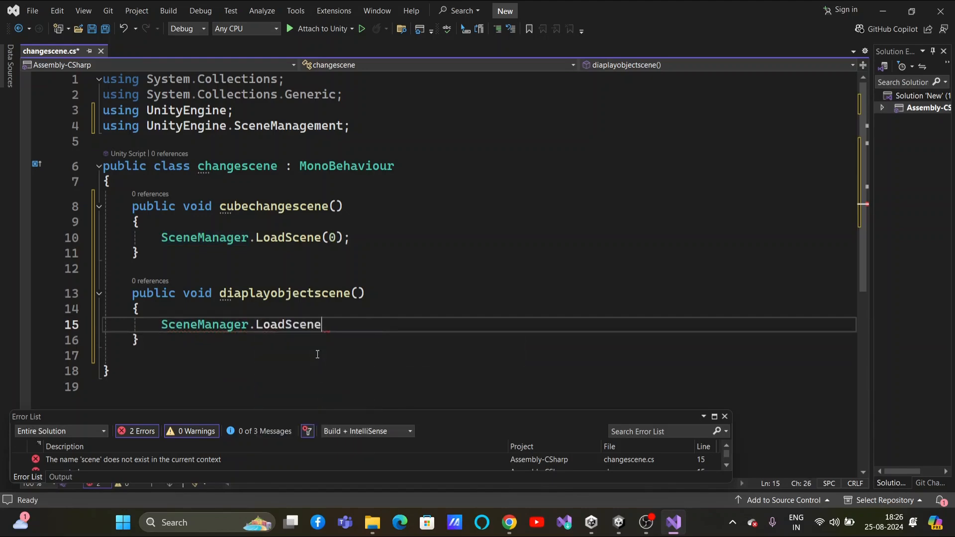
type("(")
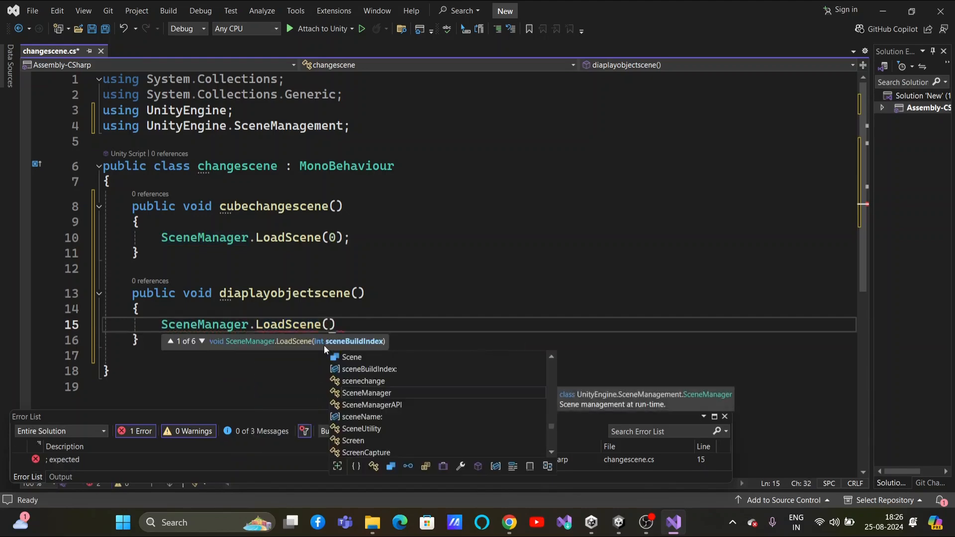
key("Right")
type(";")
Check the displayobjectes scene's build index in Unity, pass 1 to the LoadScene call in diaplayobjectscene, and save the changescene script
key("alt+Tab")
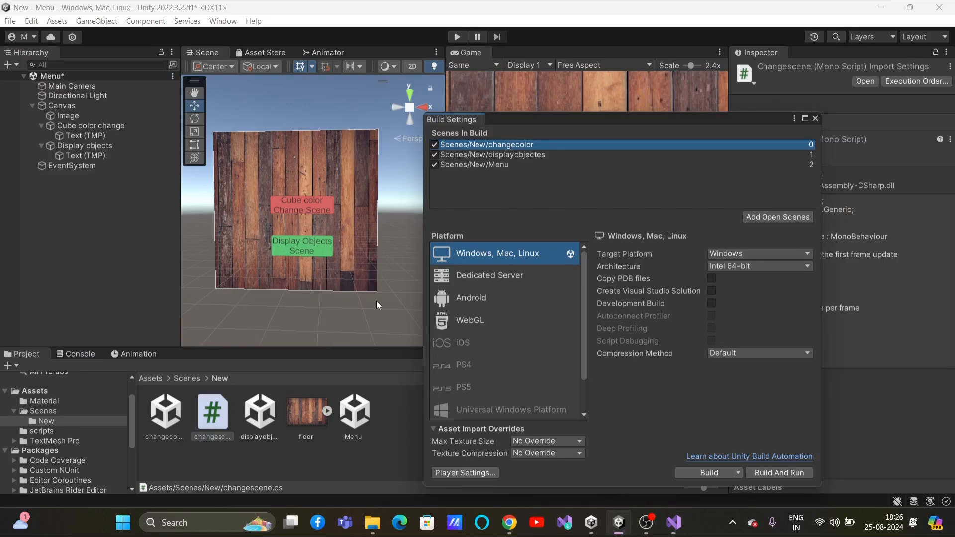
left_click(521, 155)
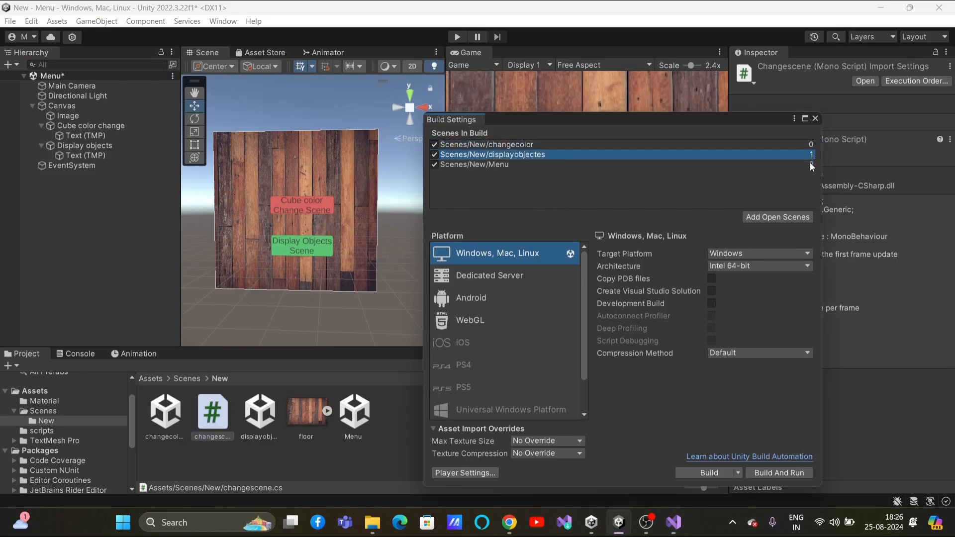
key("alt+Tab")
key("Left")
key("Left")
type("1")
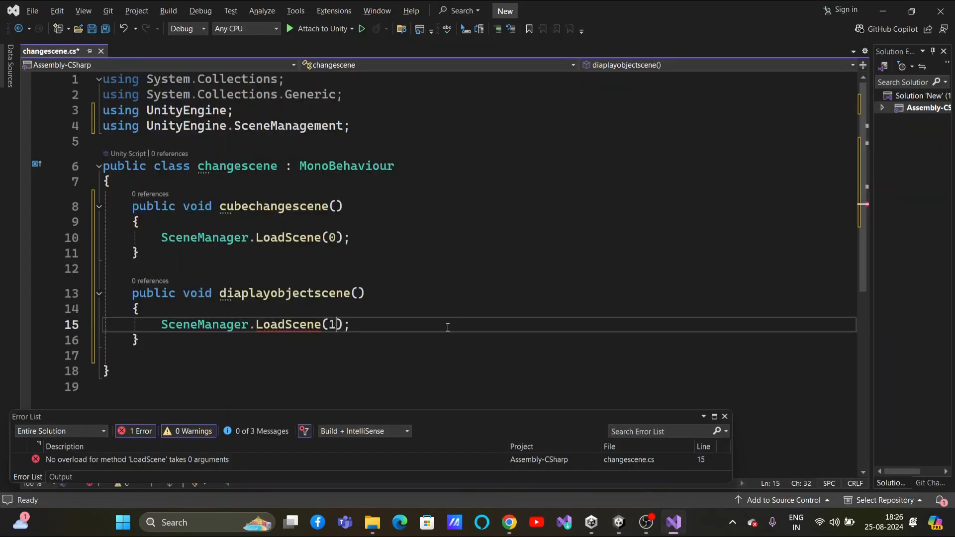
left_click(173, 338)
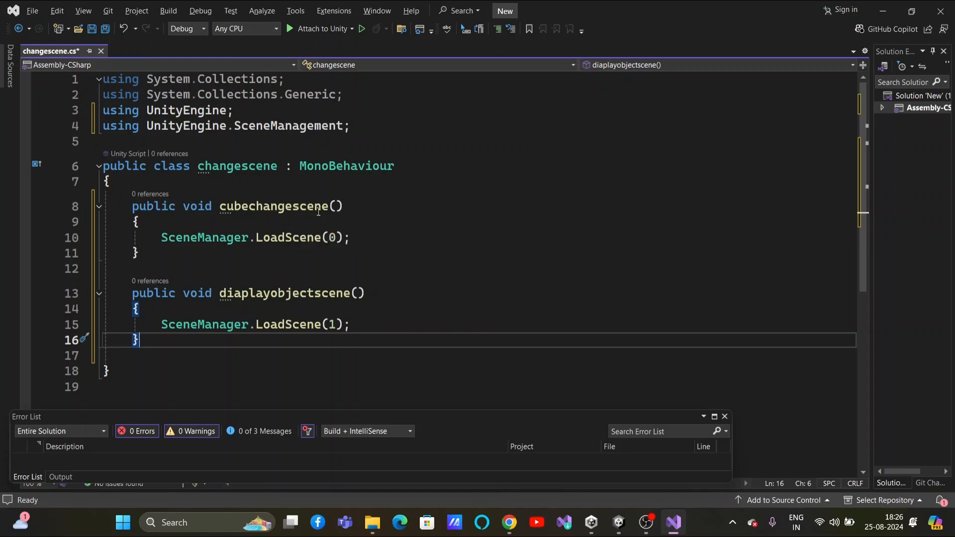
key("ctrl+s")
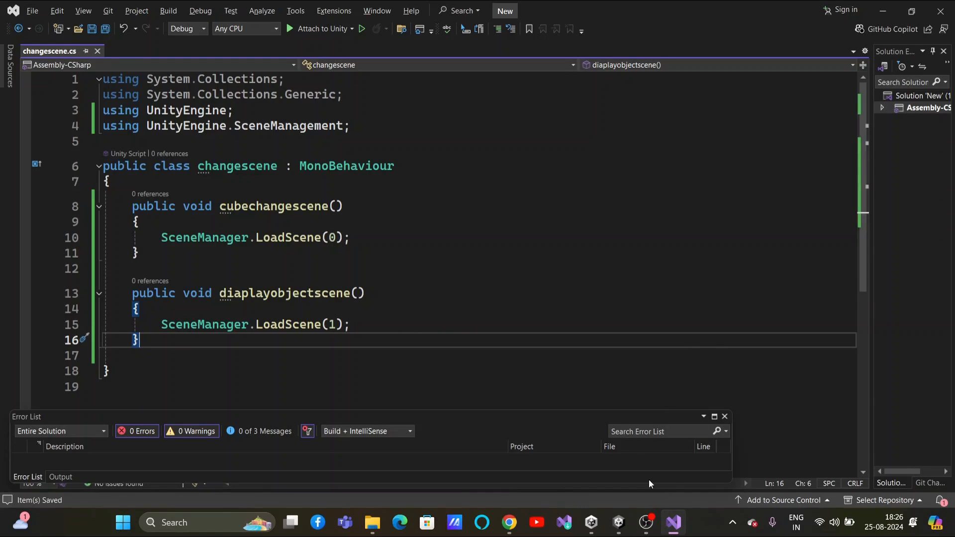
Return to Unity and close the Build Settings window
mouse_move(619, 522)
left_click(579, 469)
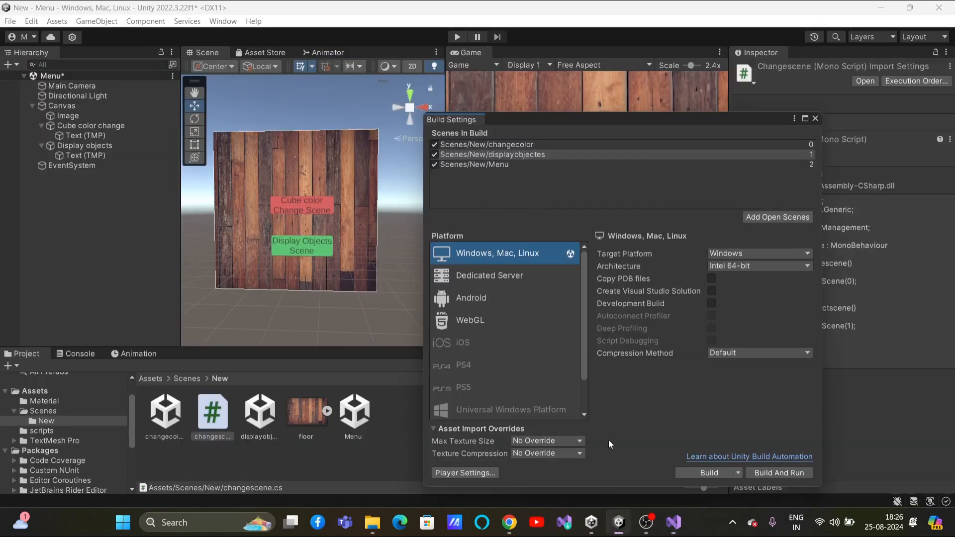
left_click(814, 119)
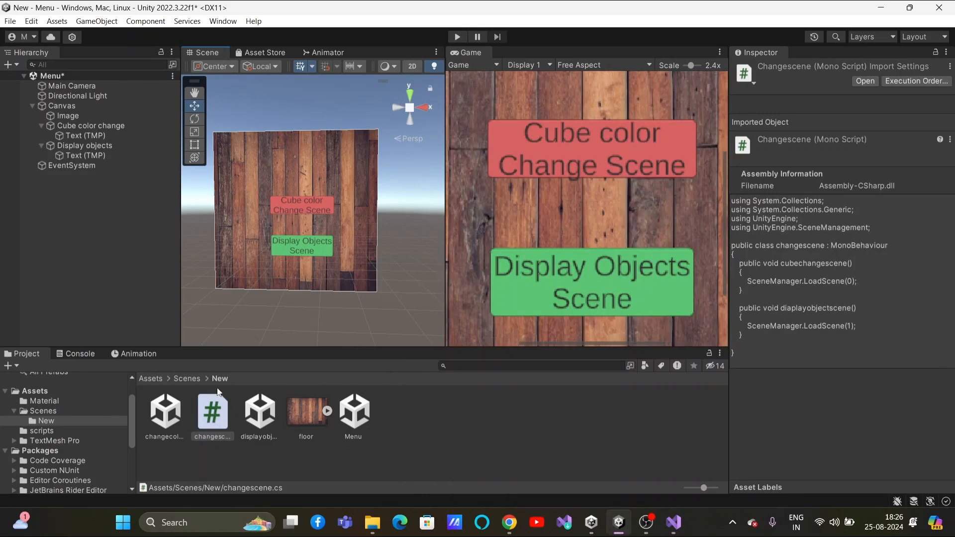
Create an empty object in the Menu scene and name it scenechange
right_click(47, 202)
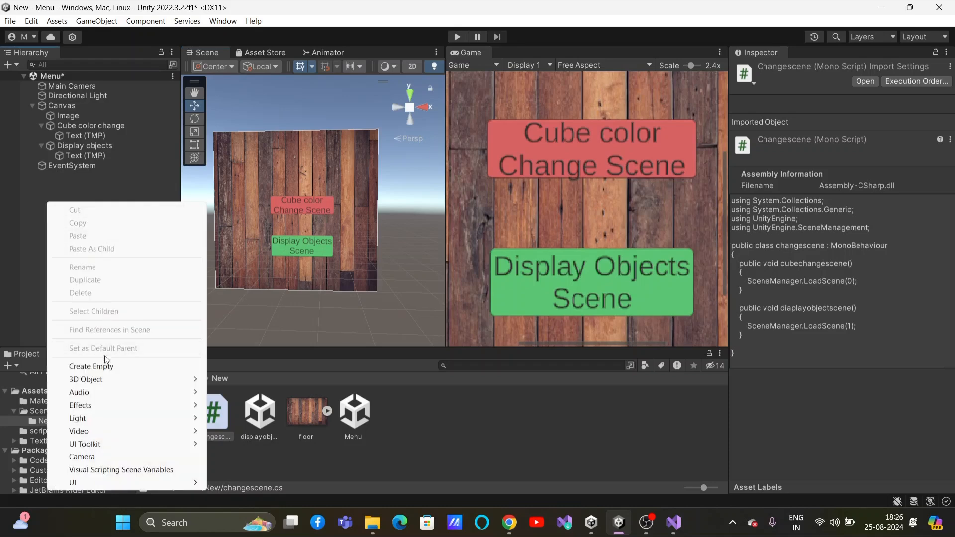
left_click(91, 367)
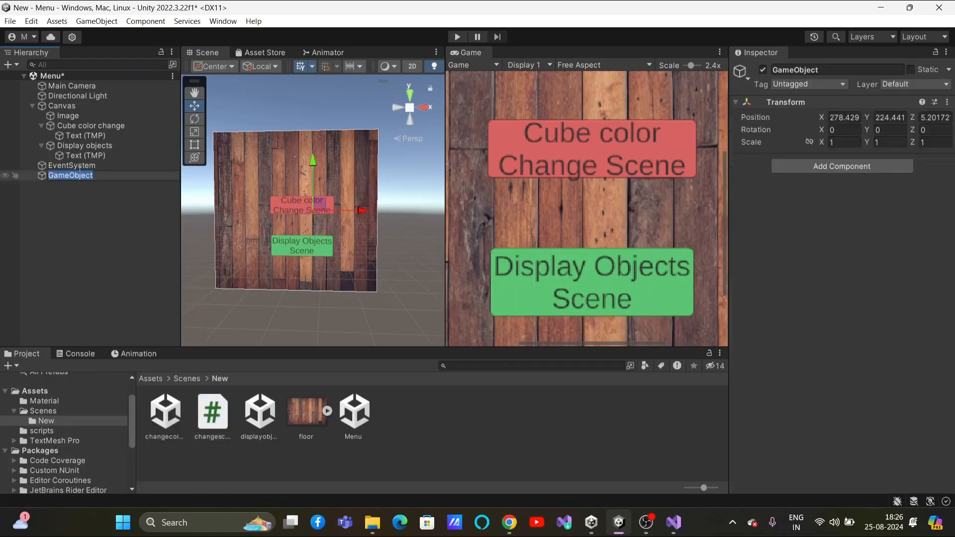
left_click(76, 166)
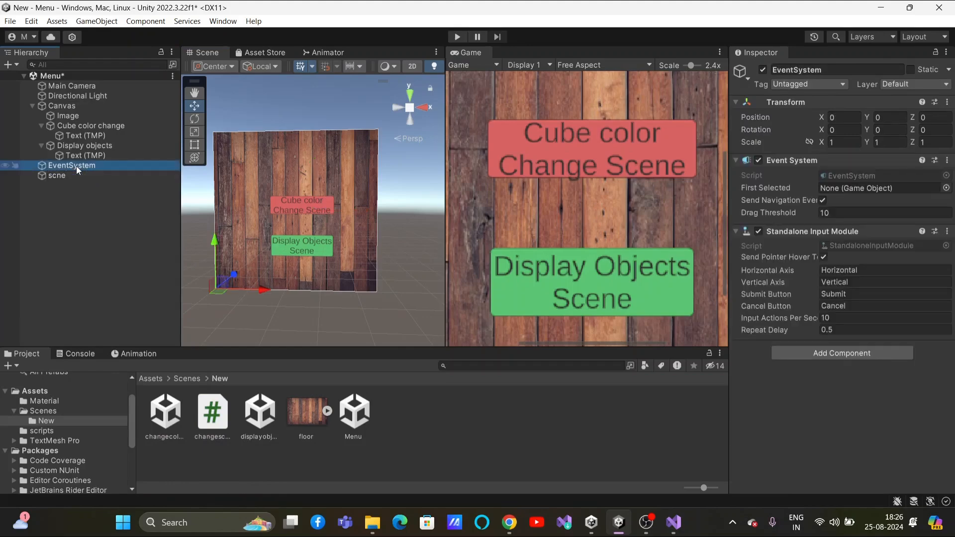
left_click(78, 175)
right_click(78, 175)
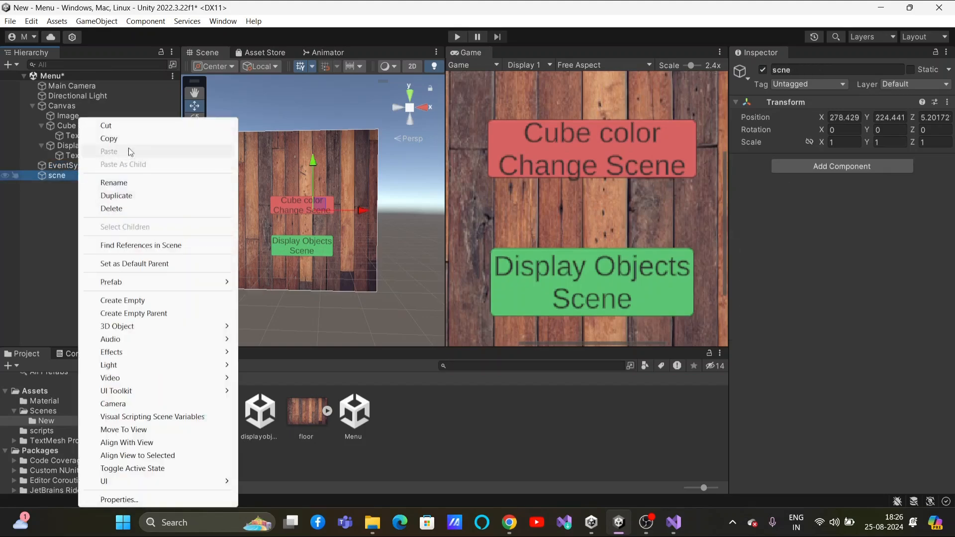
left_click(129, 184)
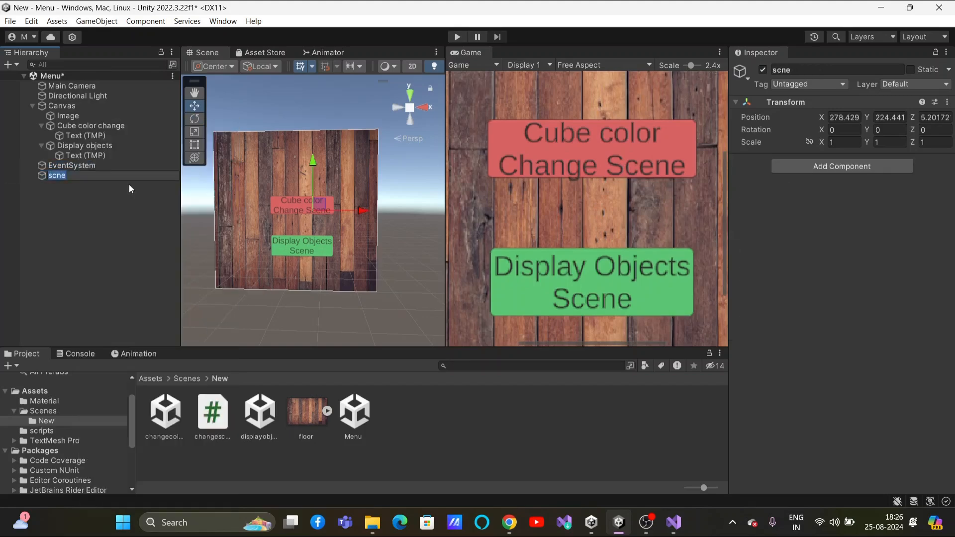
type("scenechange")
left_click(110, 237)
Reset the scenechange object's Transform and attach the changescene script to it
left_click(83, 177)
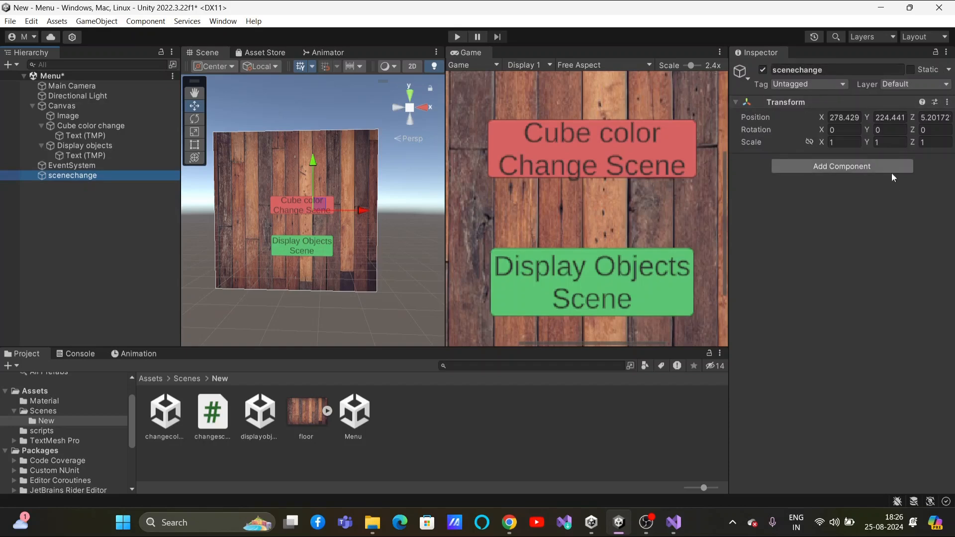
left_click(946, 101)
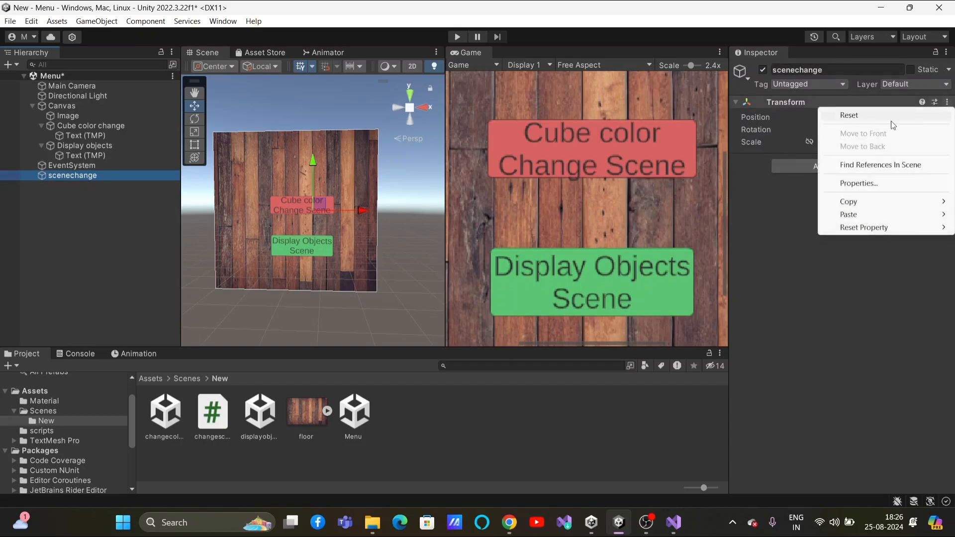
left_click(891, 116)
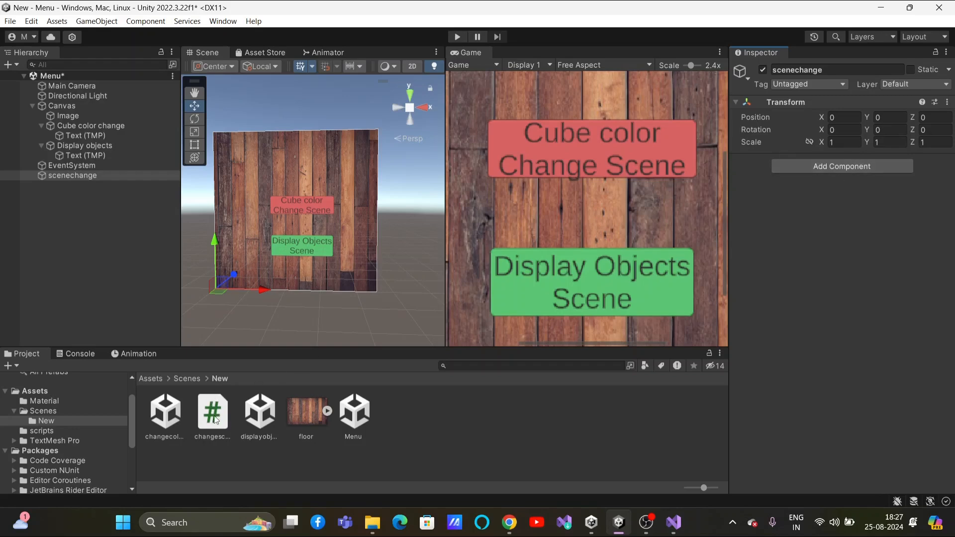
left_click_drag(214, 418, 887, 169)
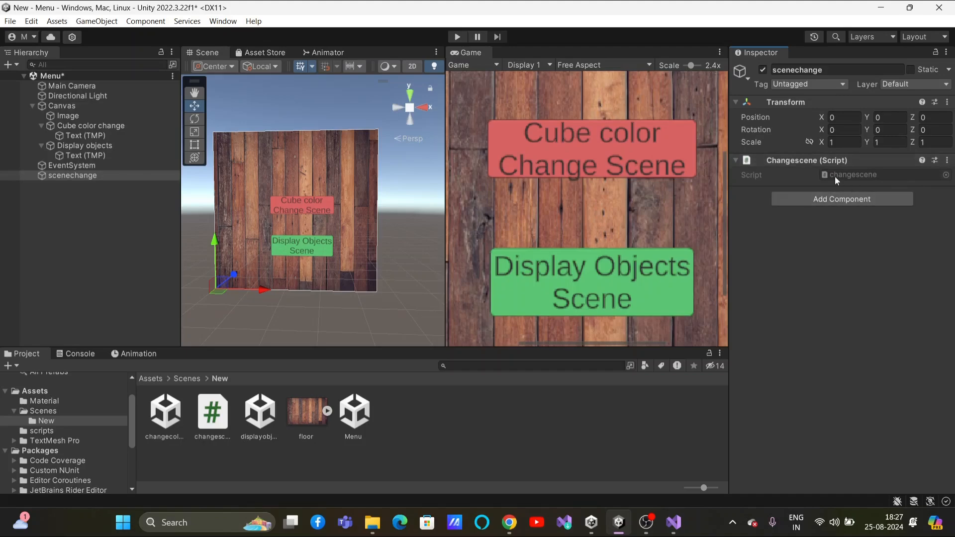
Add an On Click entry to the Cube color change button and assign the scenechange object to it
left_click(117, 127)
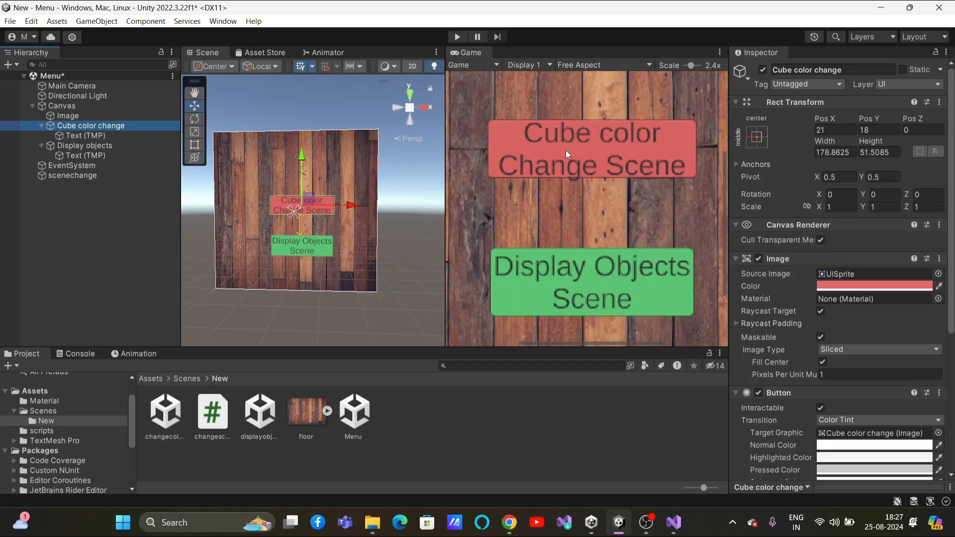
left_click(121, 130)
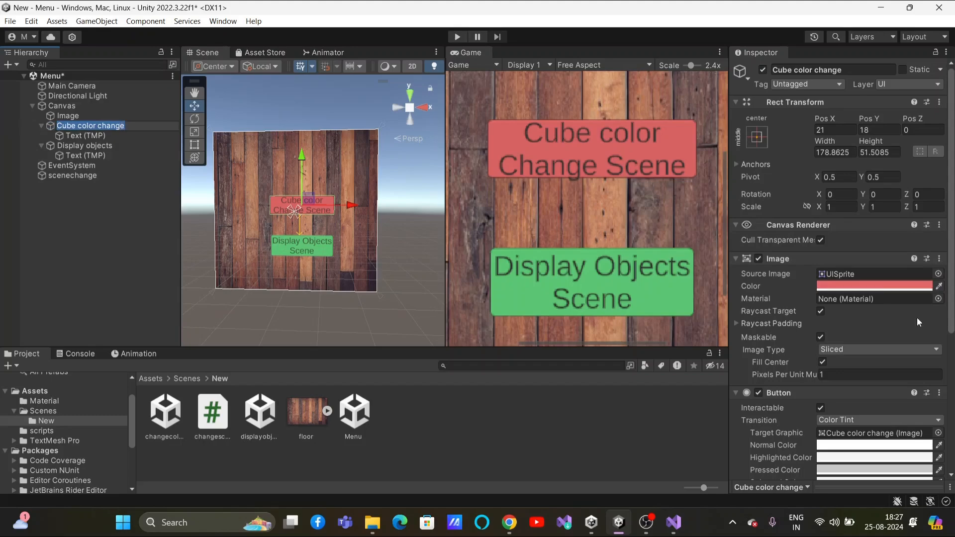
scroll(879, 350, "down", 6)
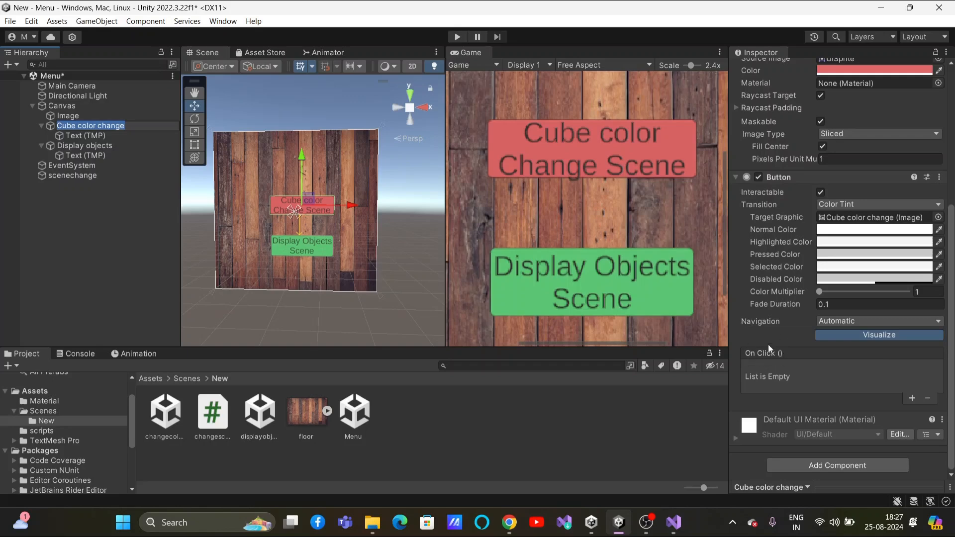
left_click(911, 398)
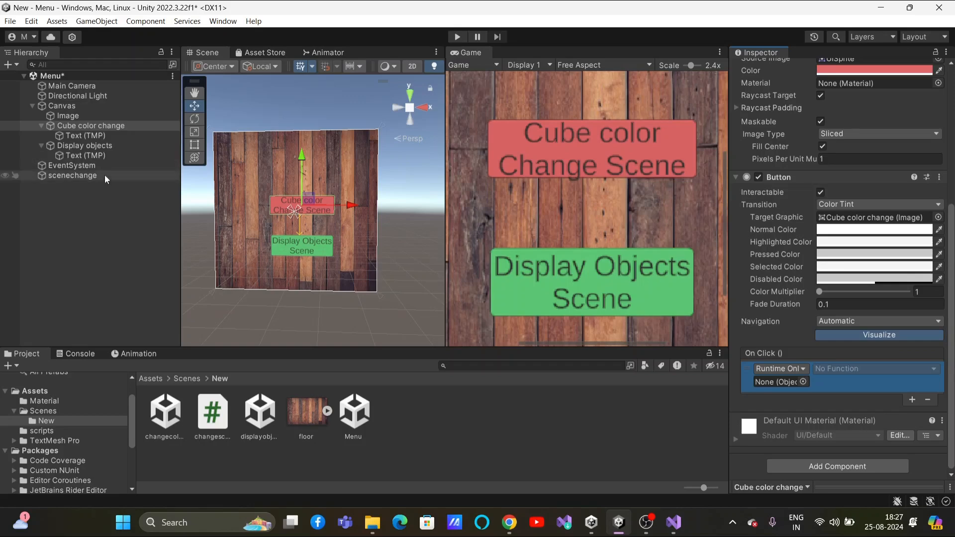
left_click_drag(105, 175, 771, 383)
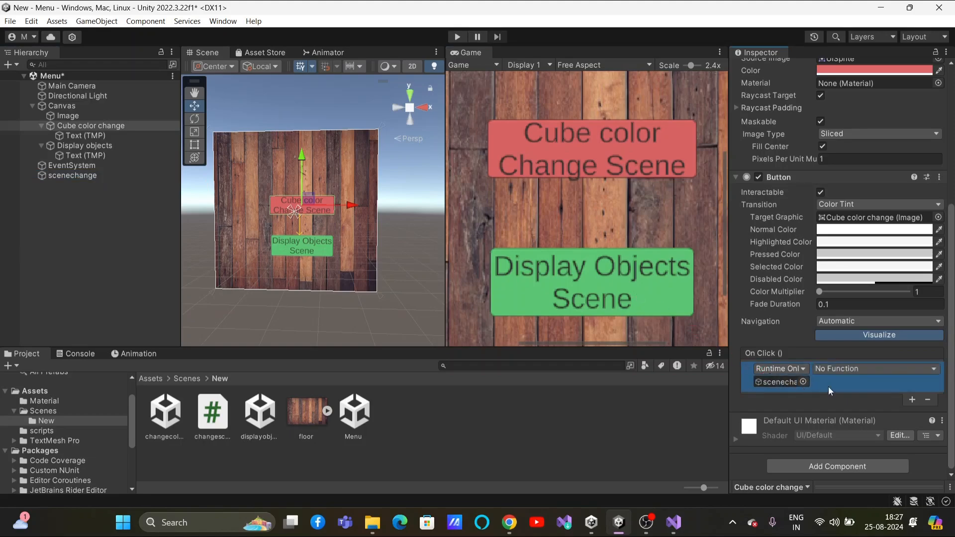
Check the method name in the Visual Studio script and set the Cube color change button's On Click function to changescene.cubechangescene in Unity
left_click(883, 369)
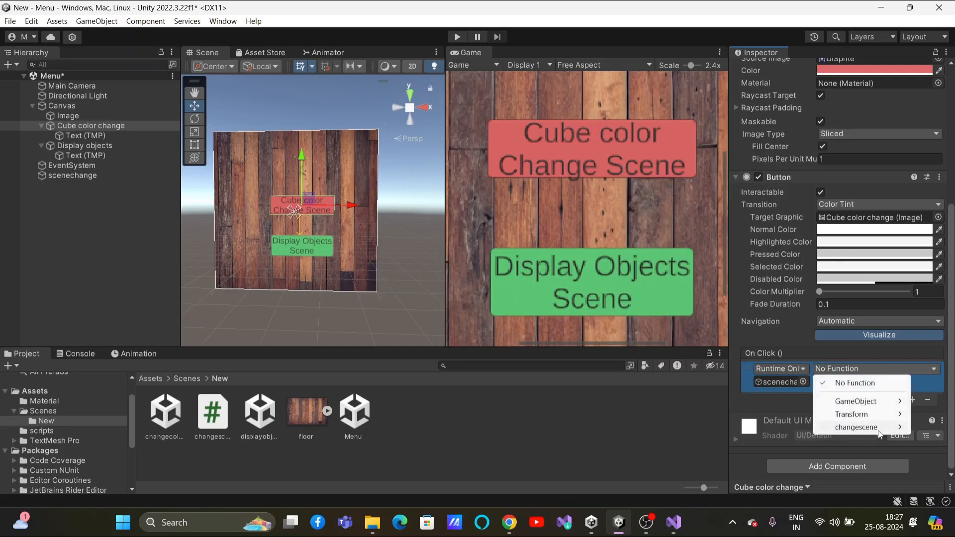
mouse_move(878, 432)
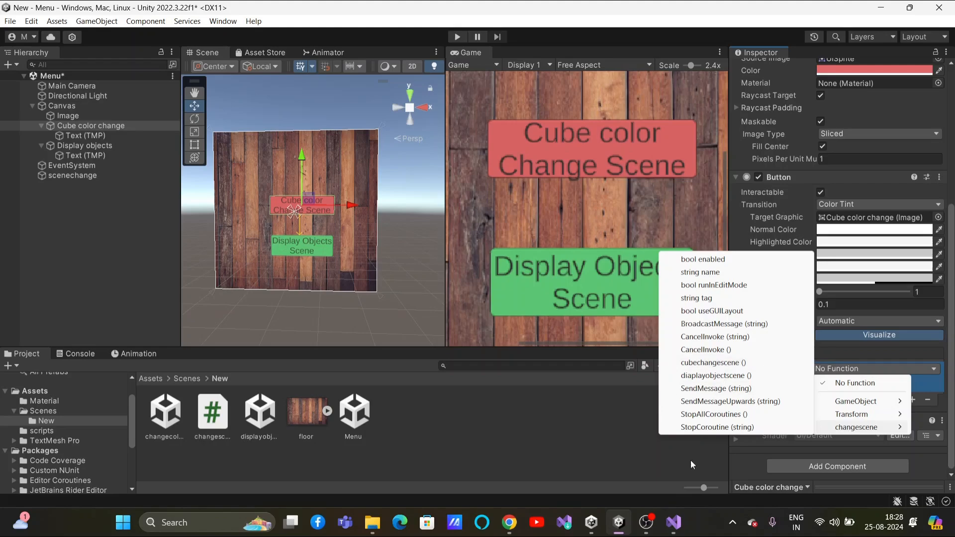
left_click(673, 522)
left_click_drag(219, 206, 307, 206)
left_click(673, 522)
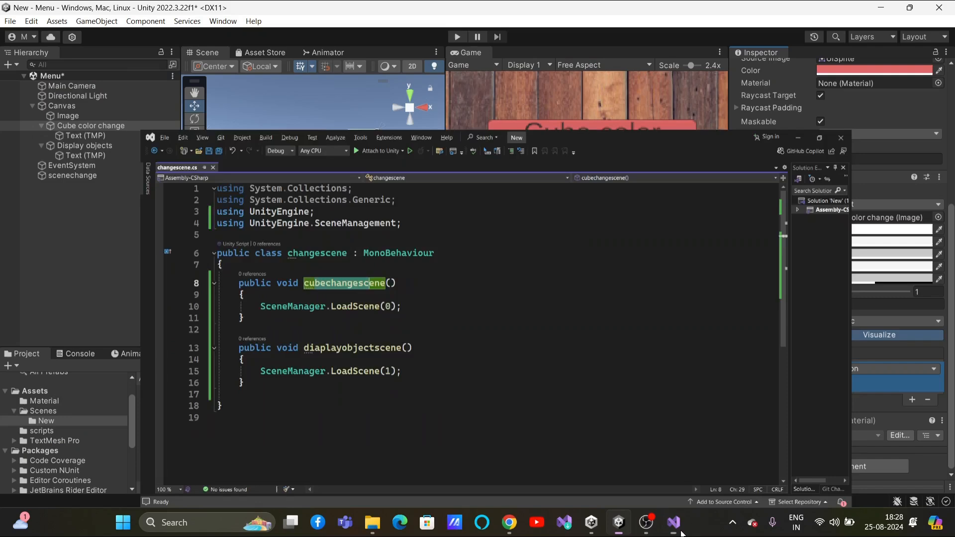
left_click(875, 371)
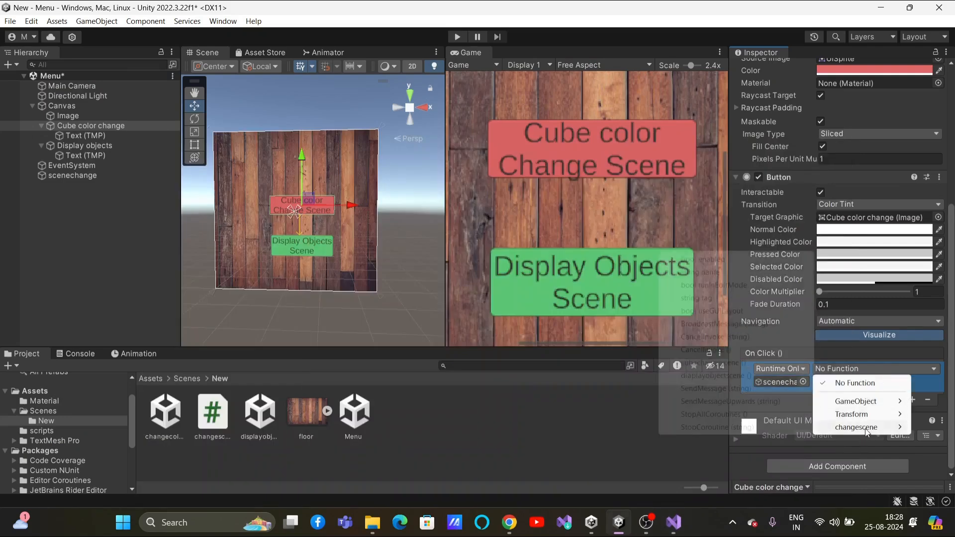
mouse_move(855, 427)
left_click(712, 363)
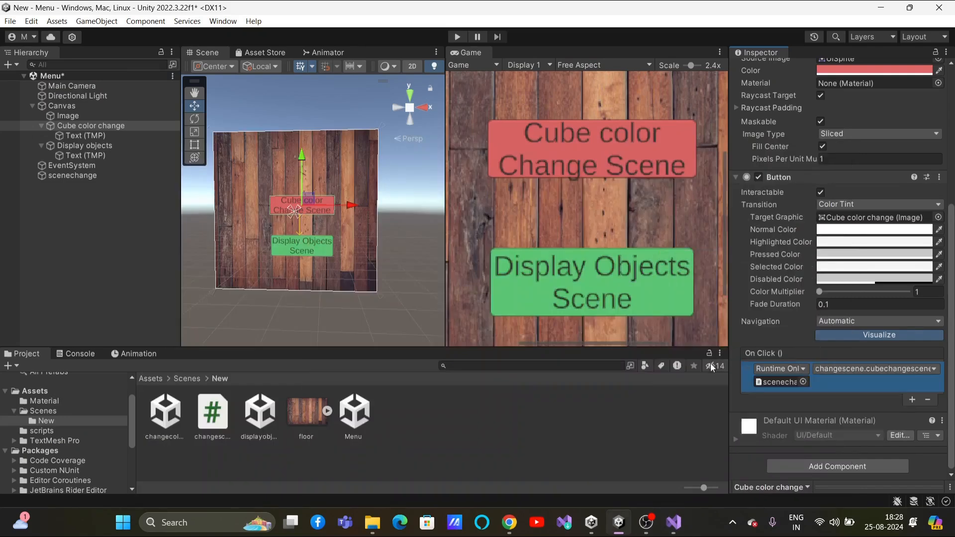
left_click(613, 416)
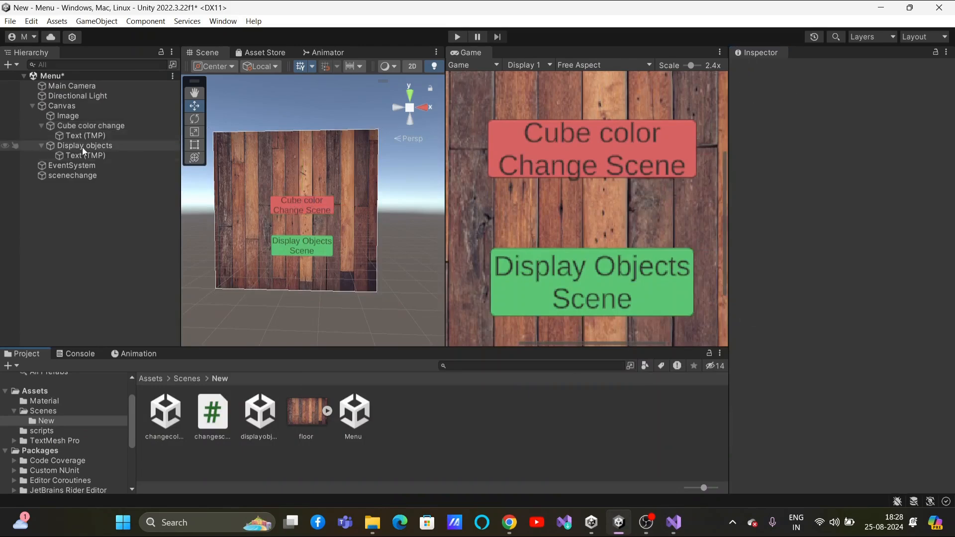
Add an On Click entry to the Display objects button that calls changescene.diaplayobjectscene on the scenechange object
left_click(122, 146)
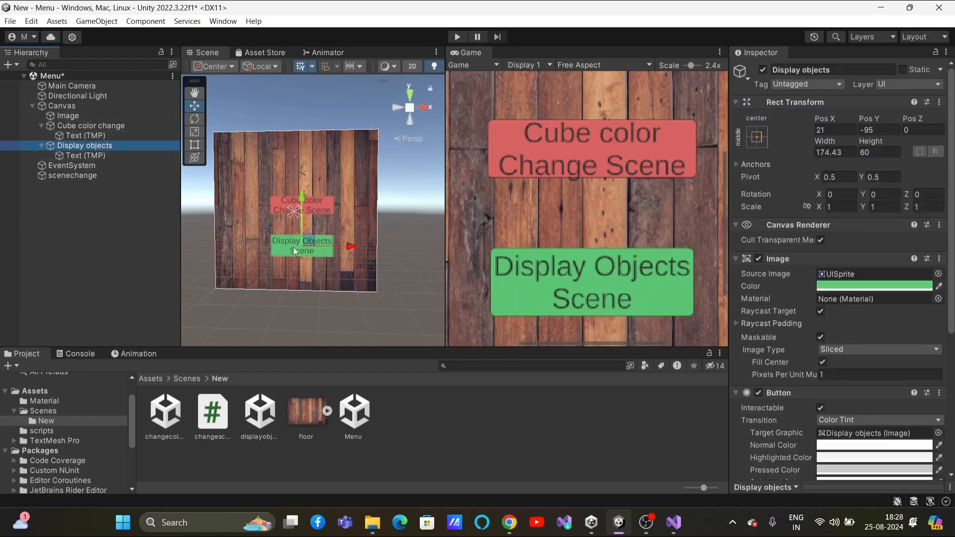
scroll(806, 359, "down", 3)
scroll(804, 356, "down", 3)
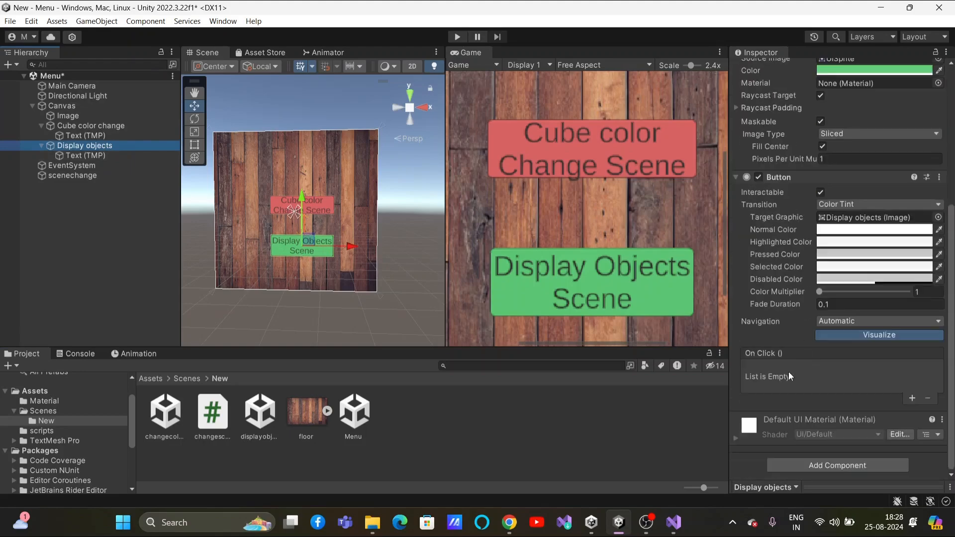
left_click(913, 398)
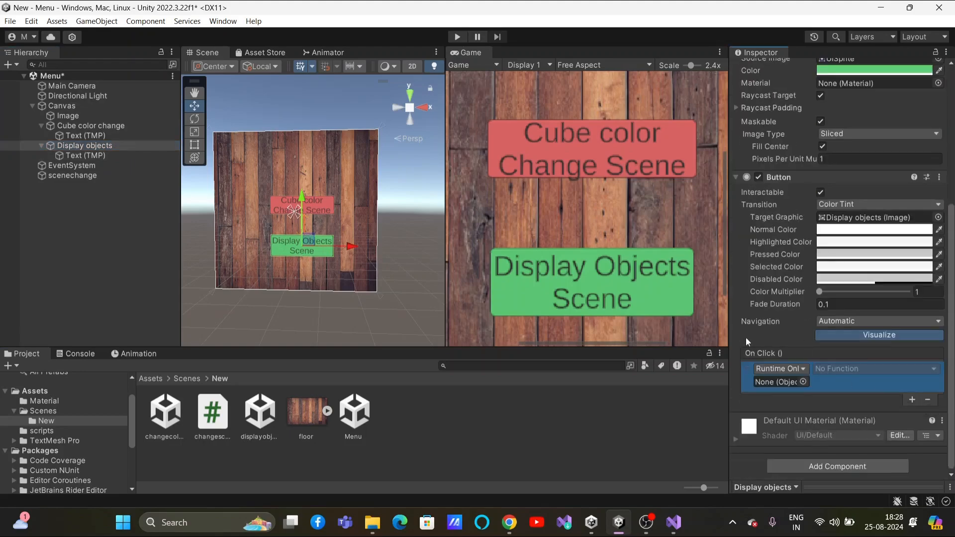
left_click_drag(97, 177, 792, 381)
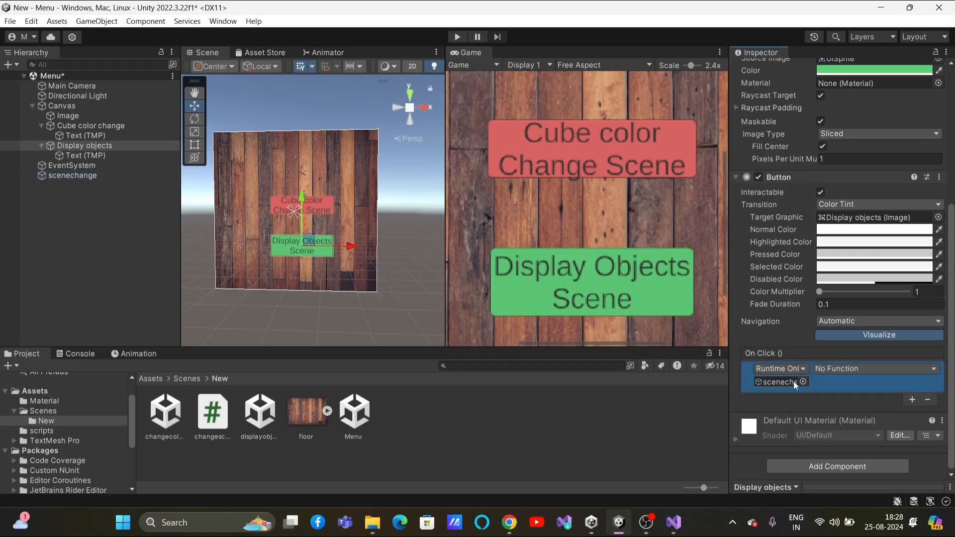
left_click(872, 368)
mouse_move(872, 425)
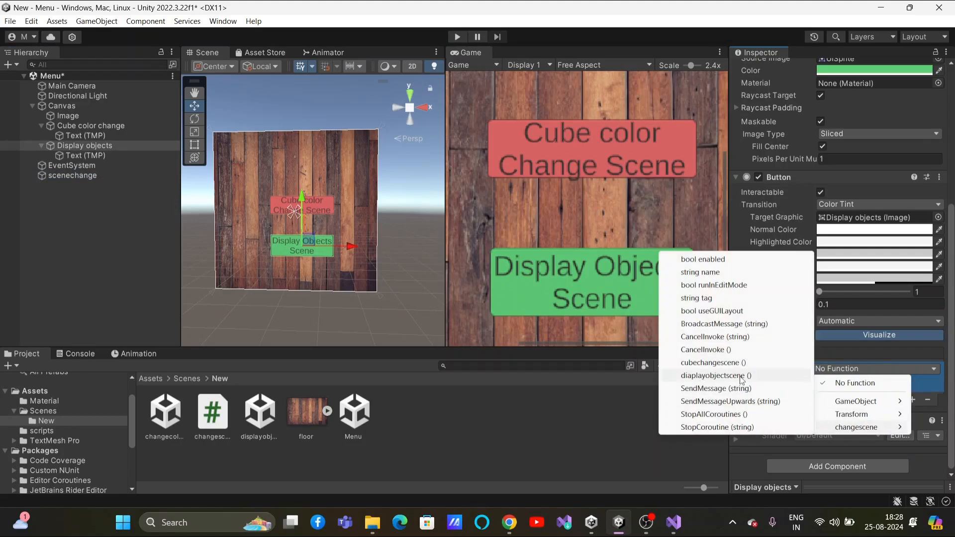
left_click(757, 377)
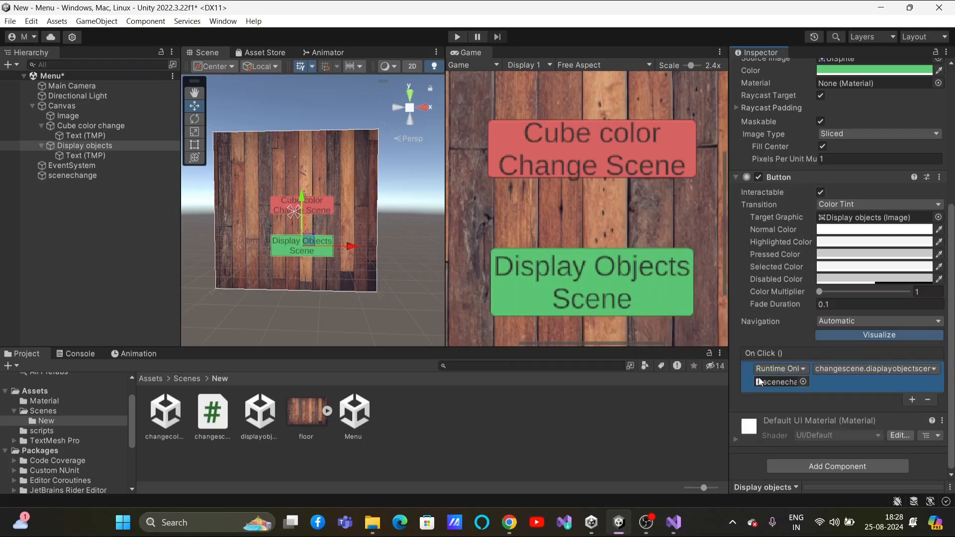
left_click(575, 427)
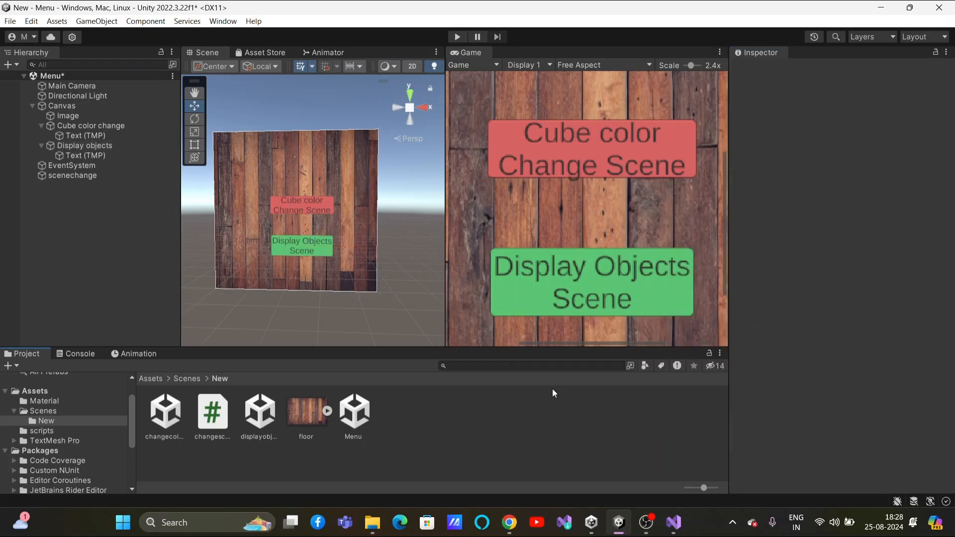
Test the Cube color Change Scene button in Play mode, change the cube's color several times in the loaded scene, and stop playing
left_click(456, 37)
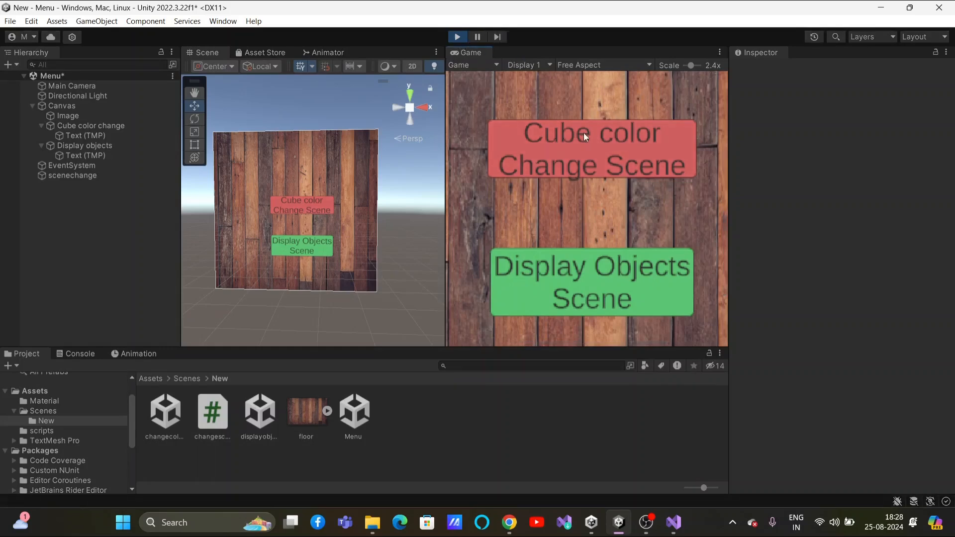
left_click(607, 154)
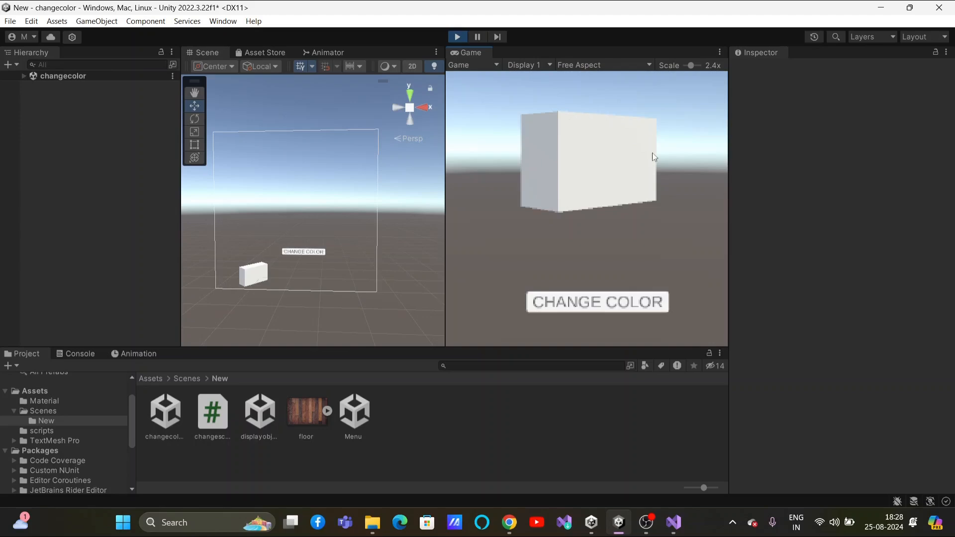
left_click(597, 304)
left_click(597, 304)
left_click(598, 305)
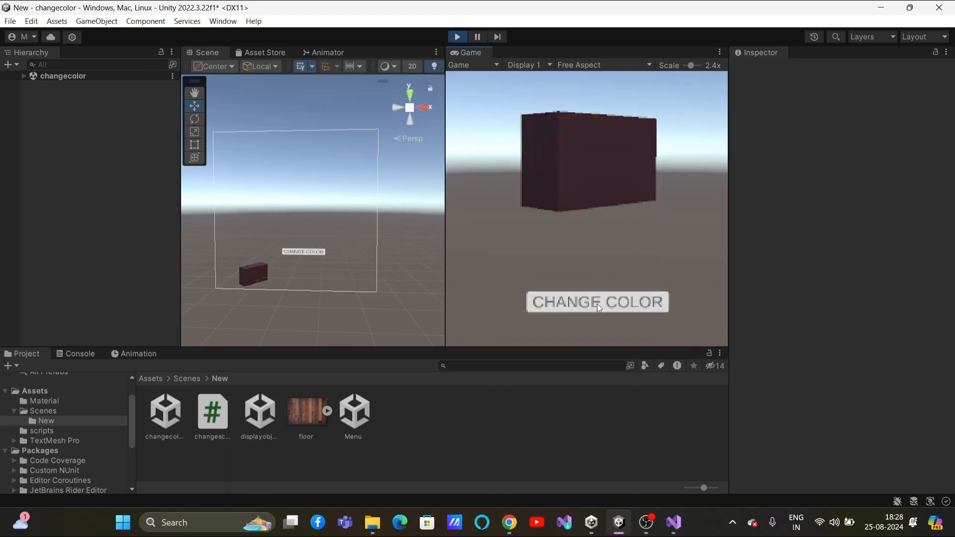
left_click(596, 303)
left_click(597, 303)
left_click(597, 303)
left_click(597, 303)
left_click(596, 303)
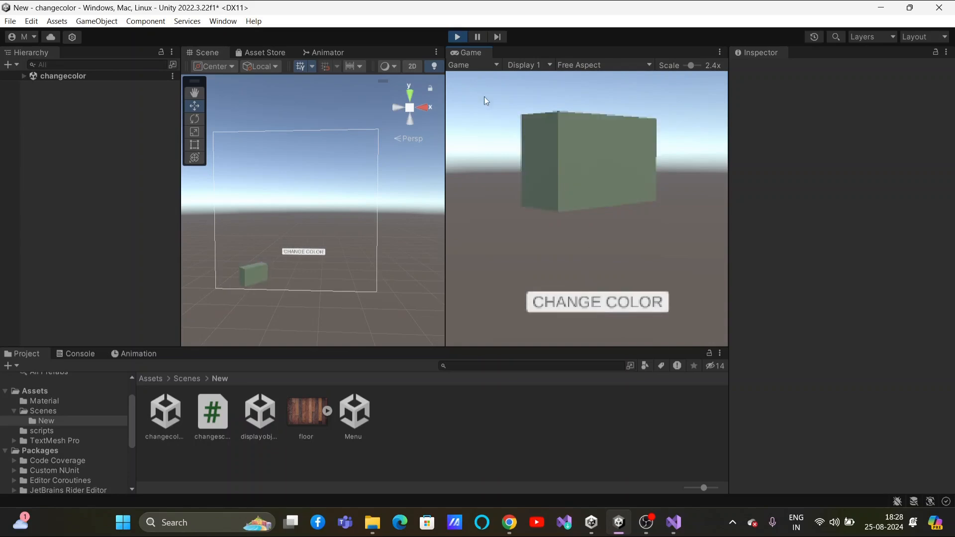
left_click(457, 37)
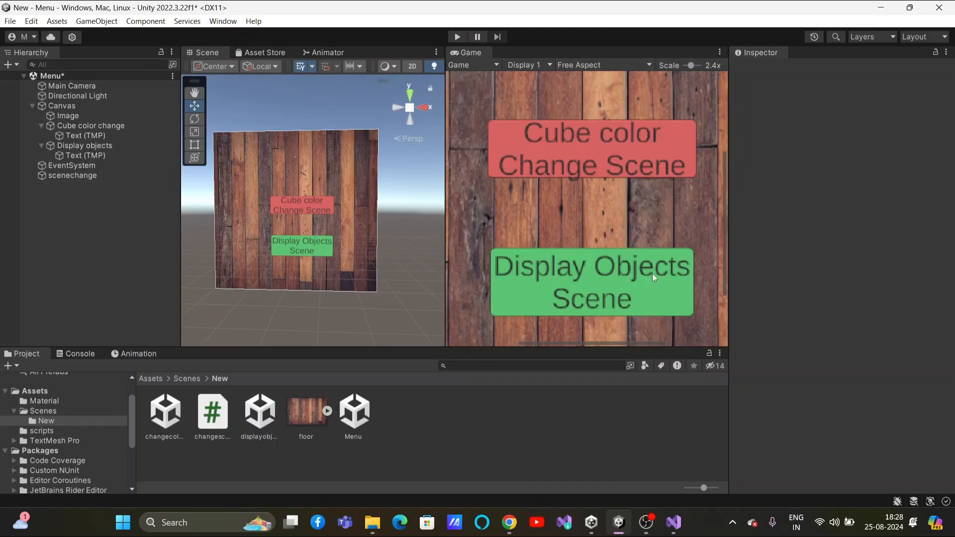
Play the Menu scene, test the Display Objects Scene button, and exit Play mode
left_click(457, 36)
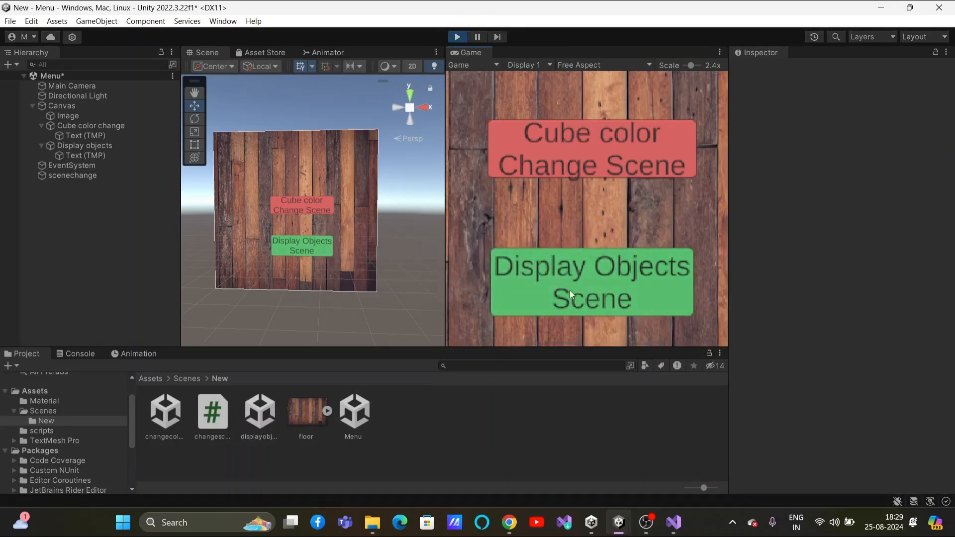
left_click(598, 284)
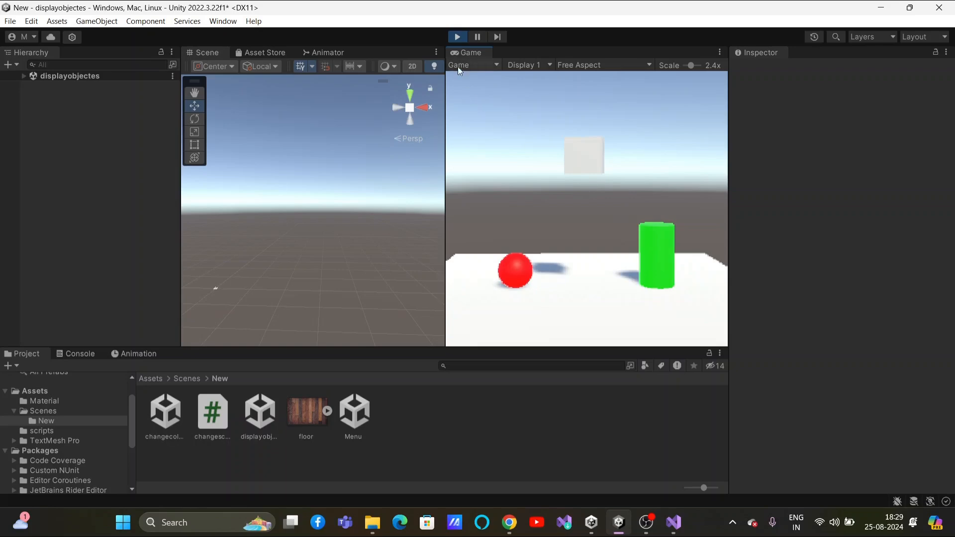
left_click(459, 37)
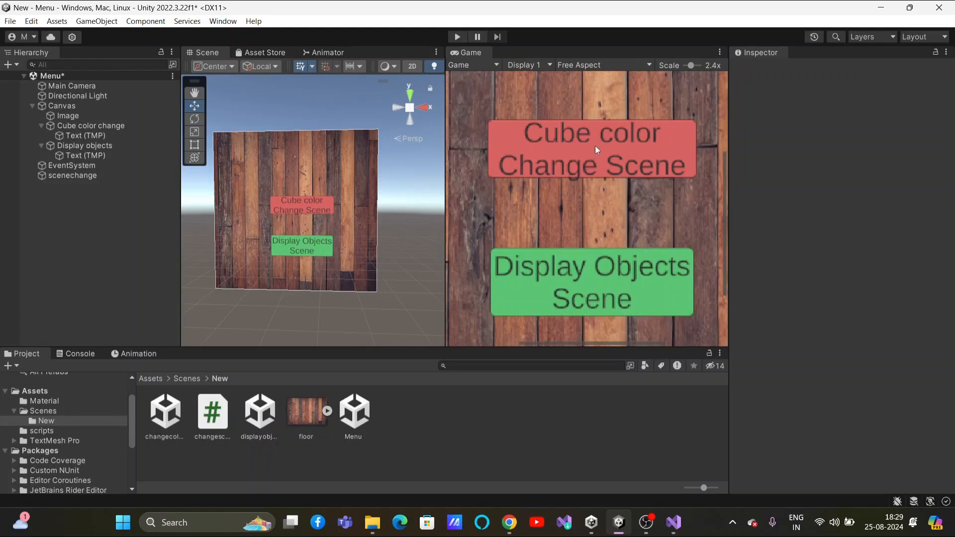
Run the Menu scene again, load the changecolor scene through the Cube color Change Scene button, and stop playing
left_click(457, 41)
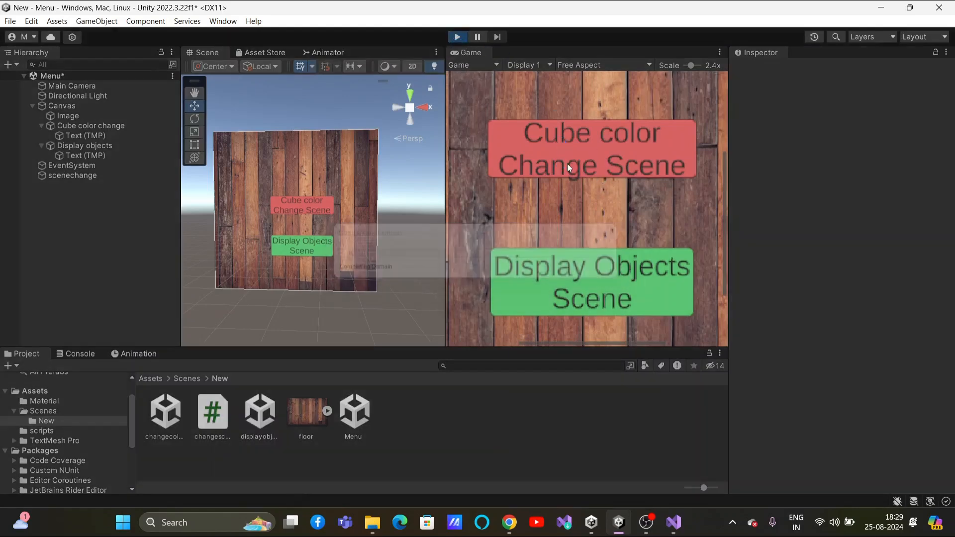
left_click(584, 154)
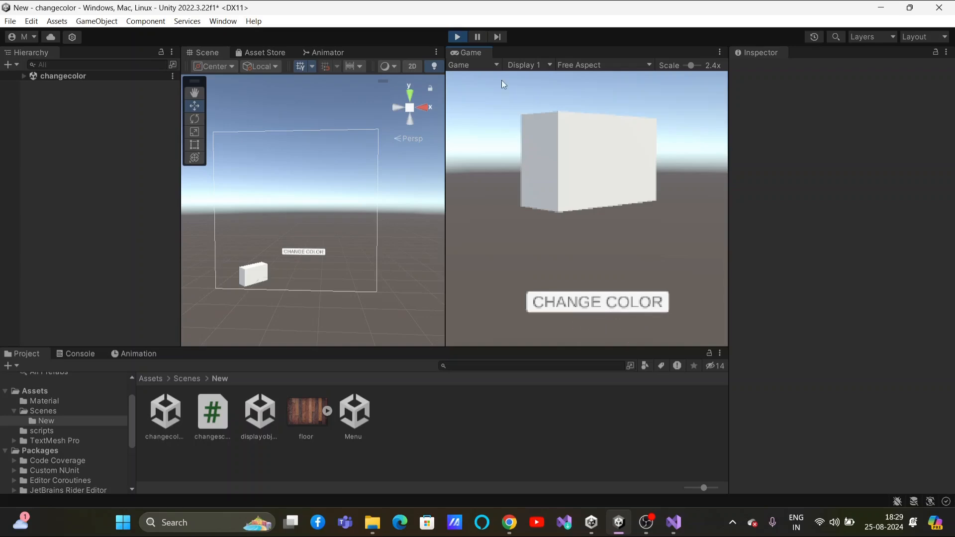
left_click(456, 38)
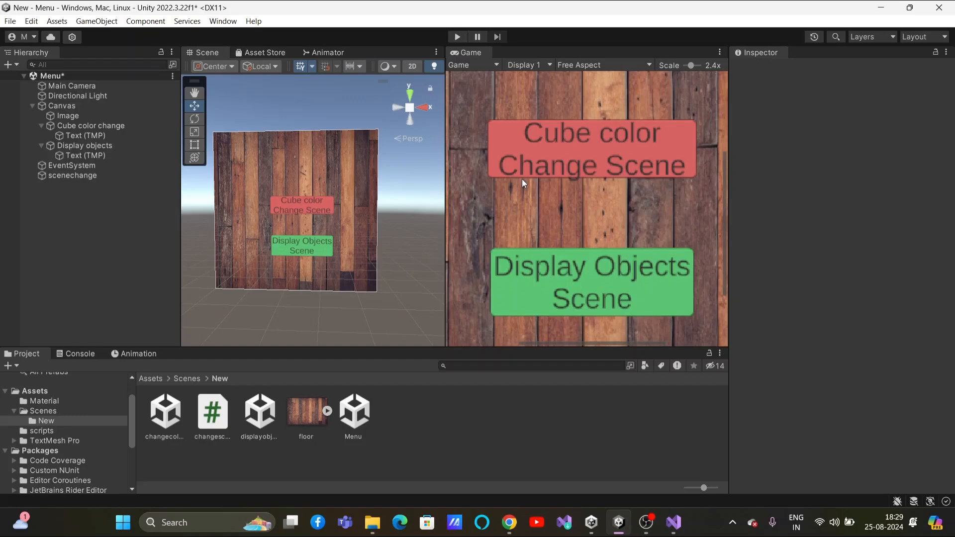
Save the Menu scene, then open the changecolor scene and add a TextMeshPro button to its canvas
key("ctrl+s")
double_click(158, 416)
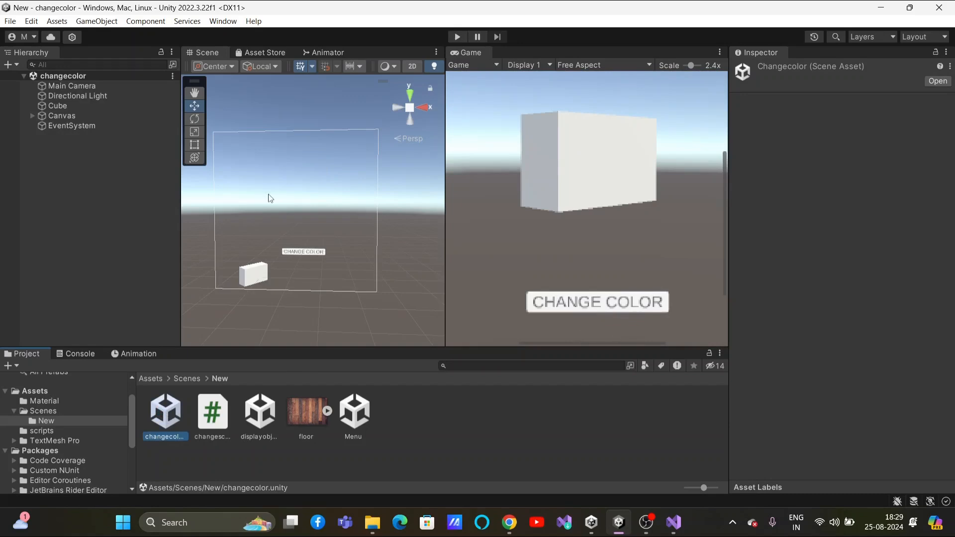
left_click(15, 65)
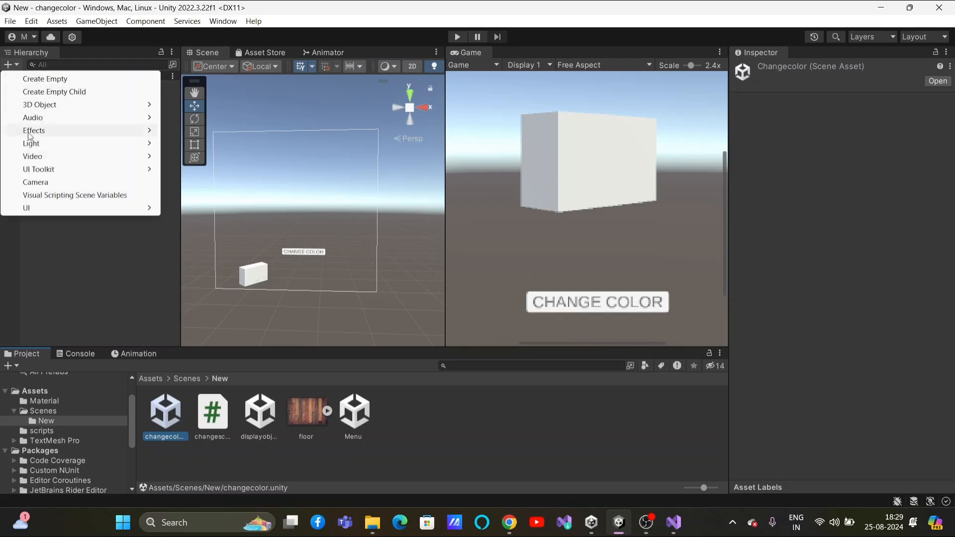
mouse_move(55, 208)
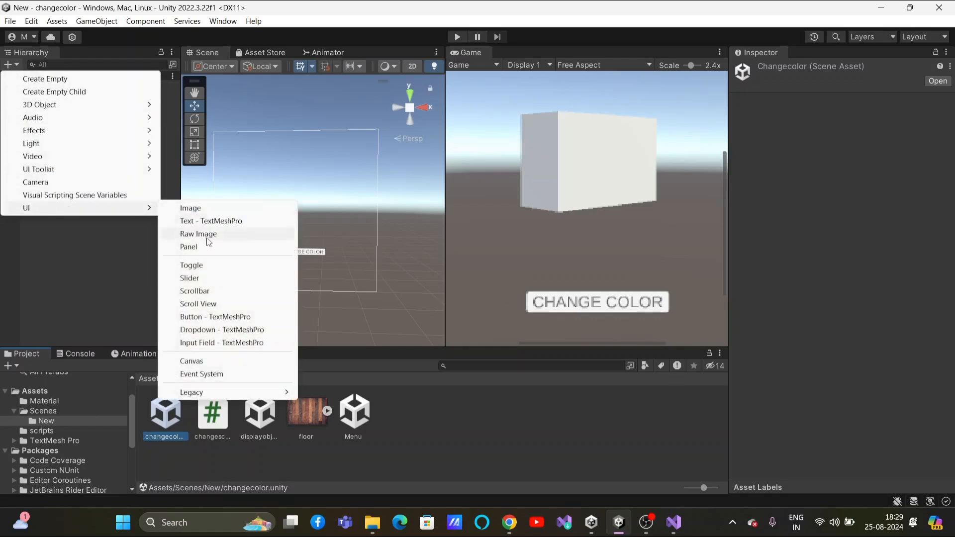
left_click(195, 316)
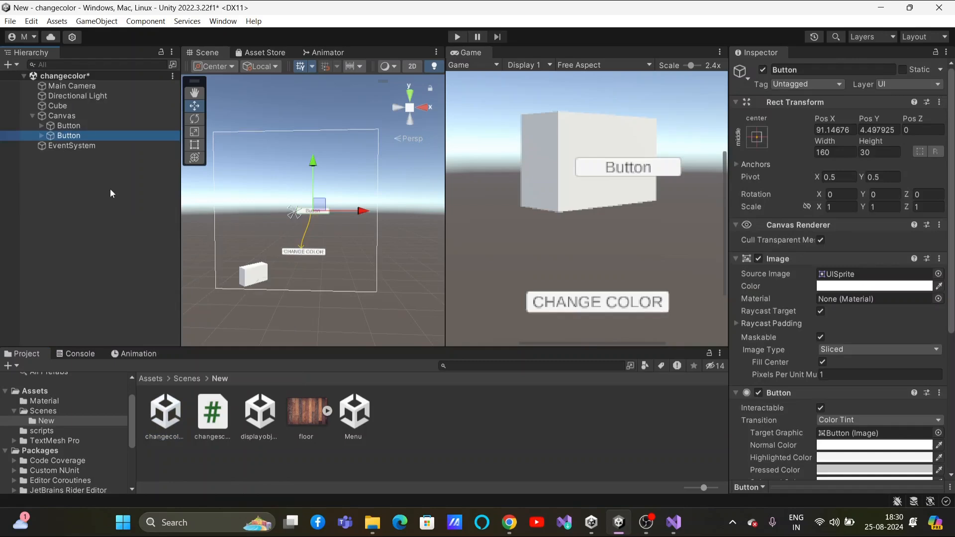
Move the new button just below the CHANGE COLOR button, to about X 45, Y -241
left_click(41, 136)
left_click(72, 145)
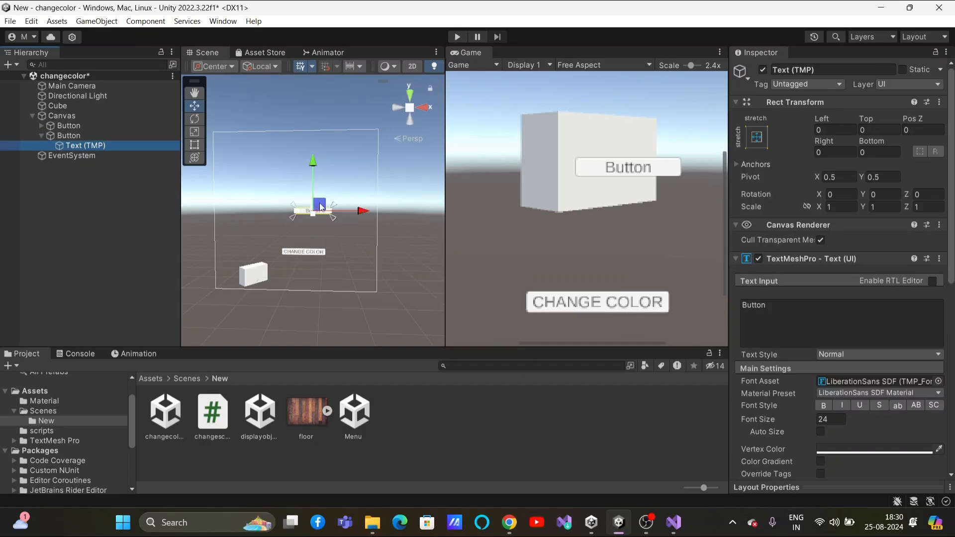
left_click(73, 137)
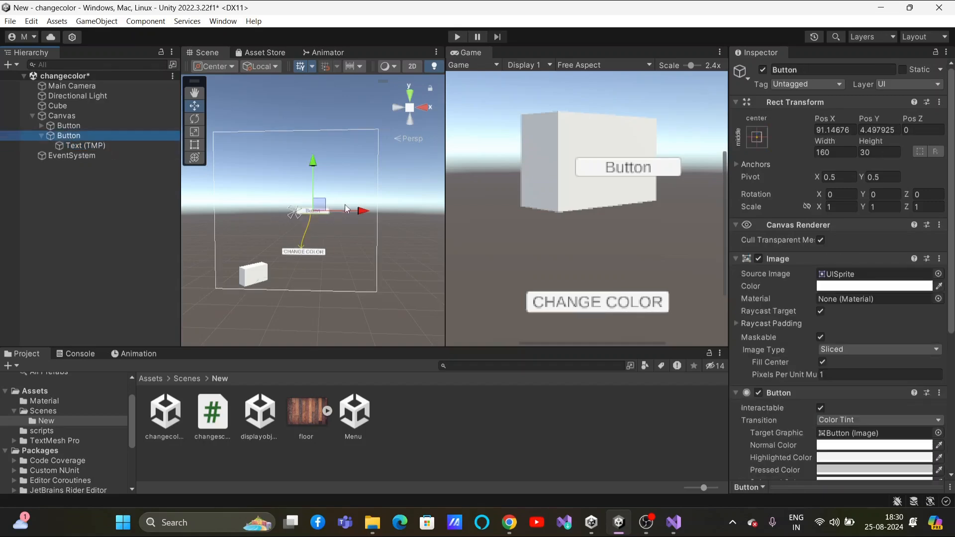
left_click(321, 207)
left_click_drag(320, 207, 309, 252)
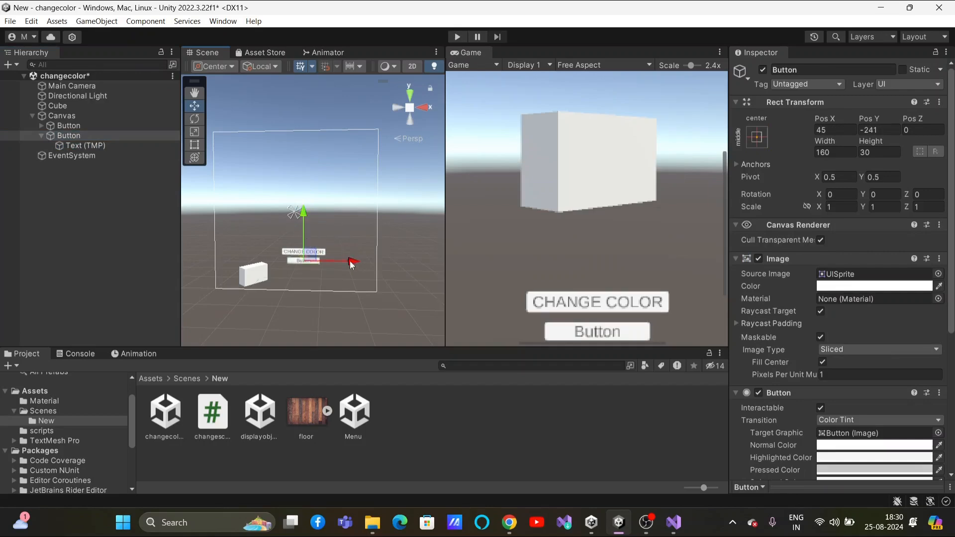
Set the new button's label text to "Main Menu"
left_click(102, 146)
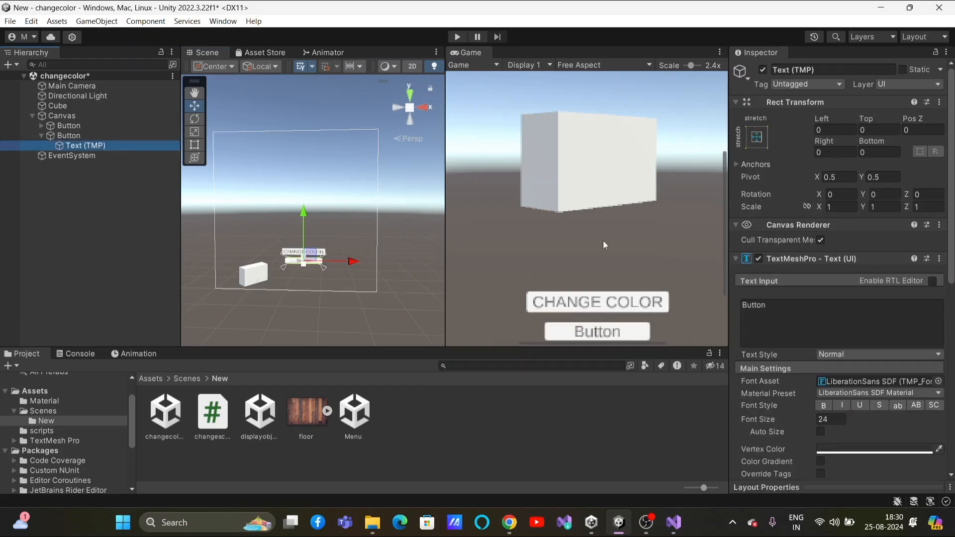
left_click(787, 309)
type("Main Menu")
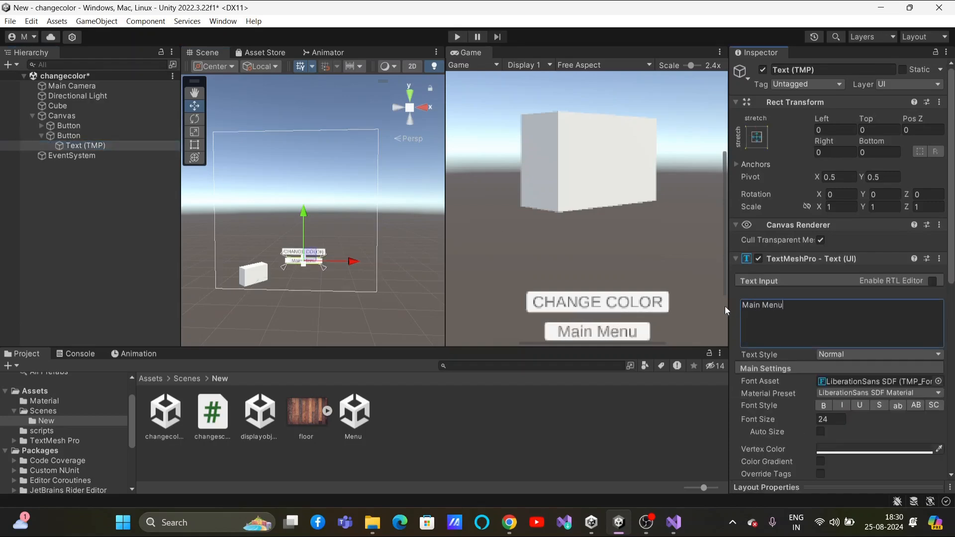
Set the image color of the button labelled Main Menu to green 2DBC2B
left_click(62, 135)
left_click(878, 286)
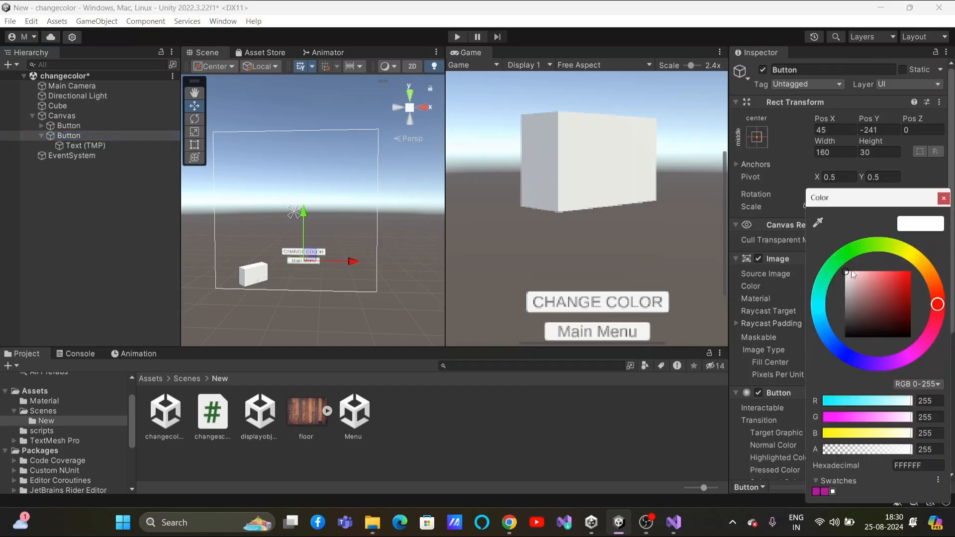
left_click(851, 255)
left_click(896, 289)
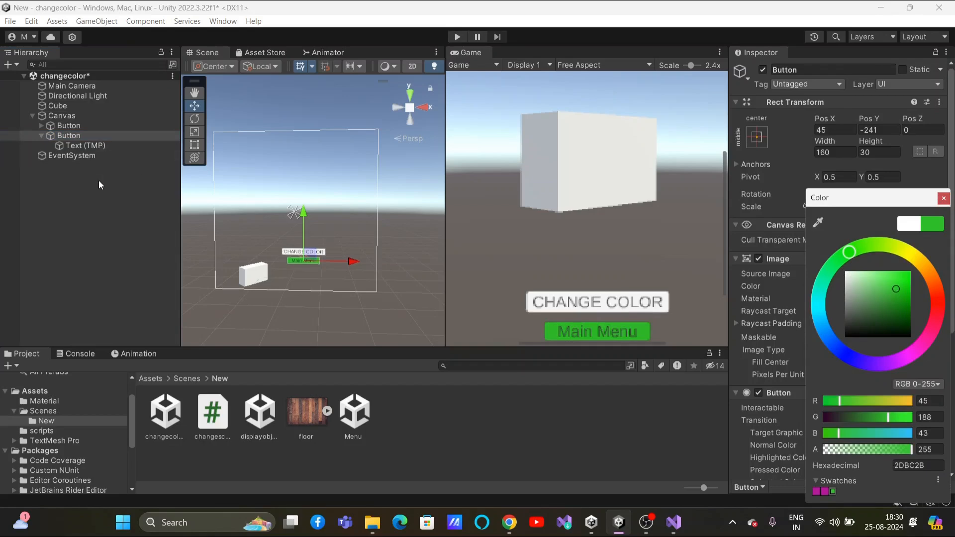
Rename the green button object in the Canvas to "Main Menu"
right_click(74, 134)
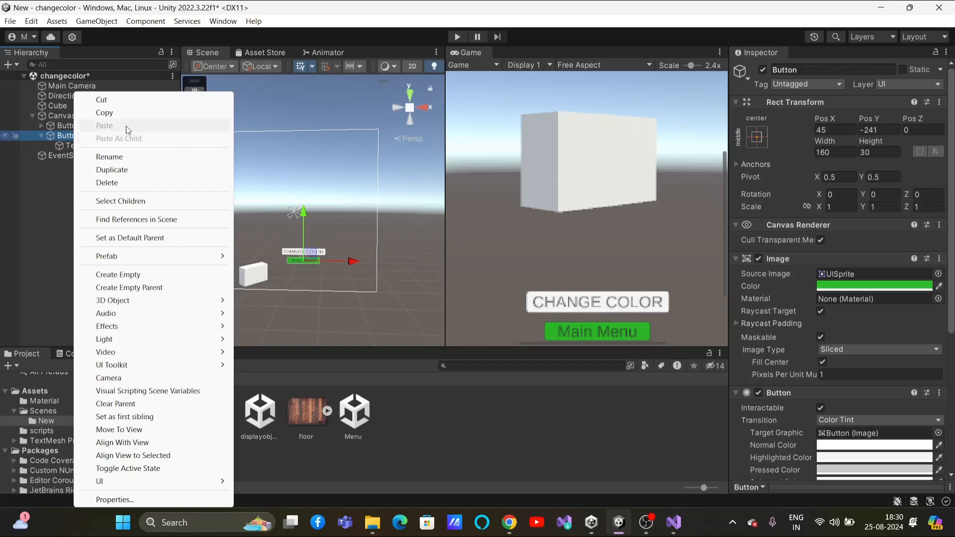
left_click(123, 157)
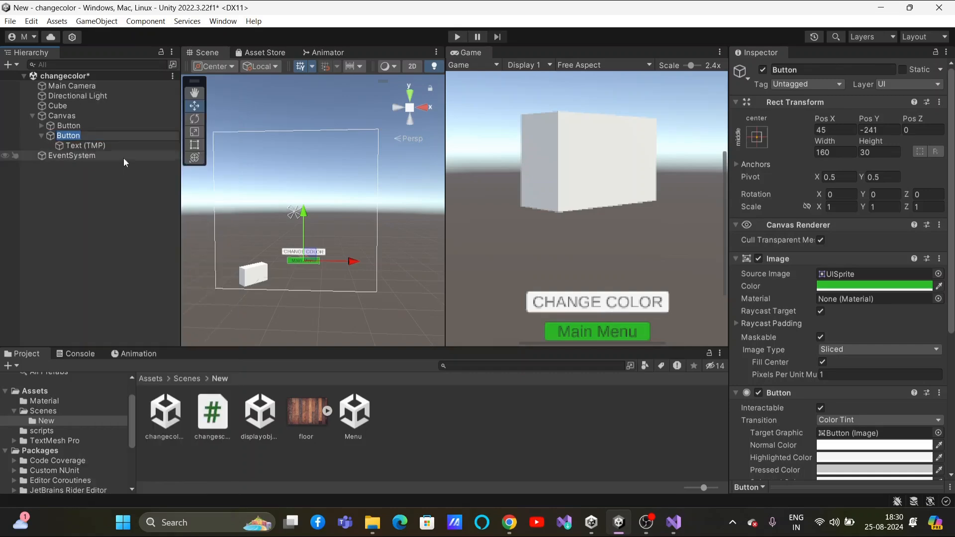
type("Main Menu")
left_click(108, 187)
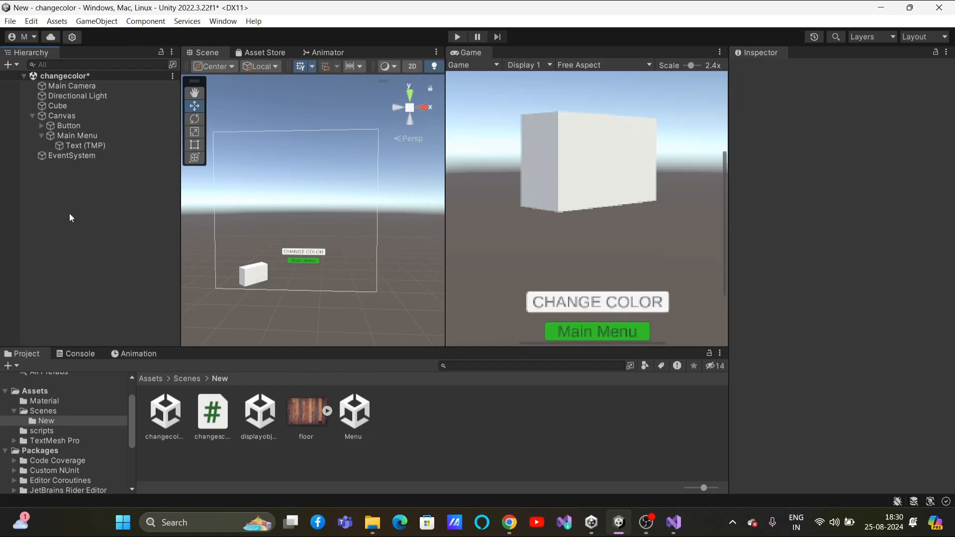
Create an empty game object named SceneChange in the changecolor scene
left_click(17, 64)
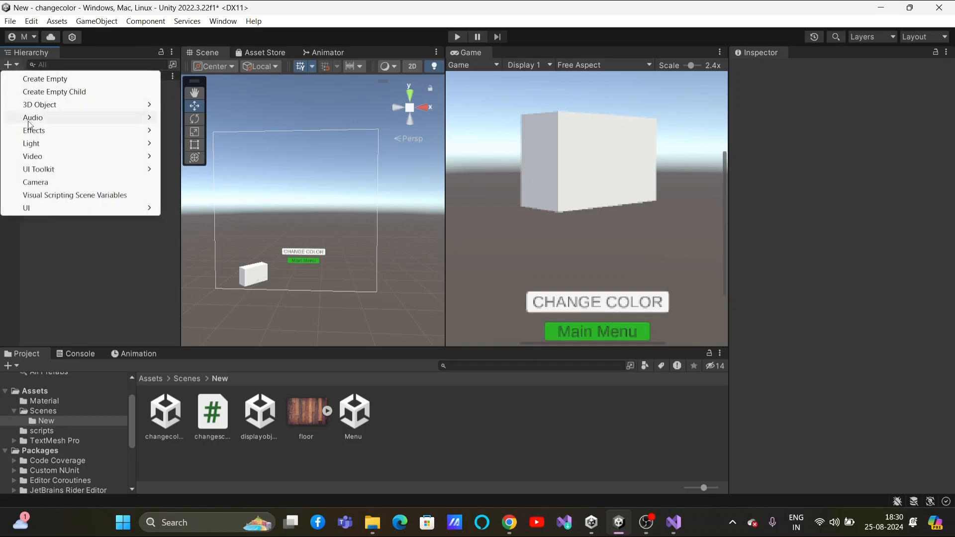
left_click(45, 79)
type("Scen")
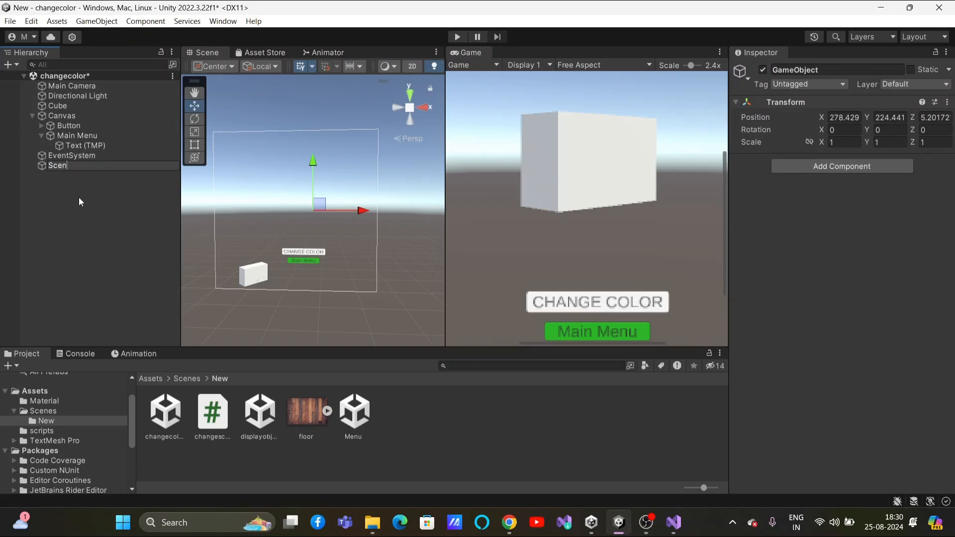
type("eChange")
left_click(81, 172)
Reset the SceneChange object's Transform and attach the changescene script to it
left_click(85, 165)
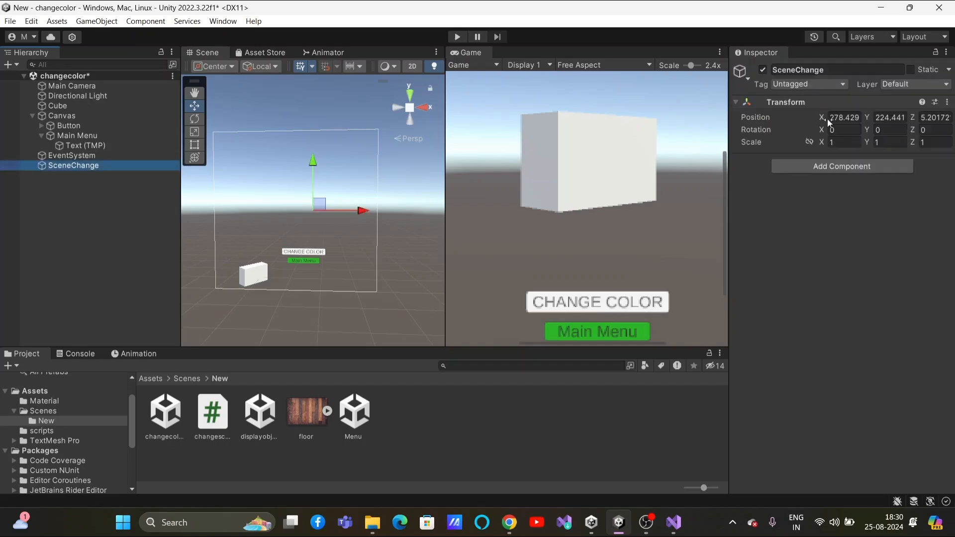
left_click(946, 108)
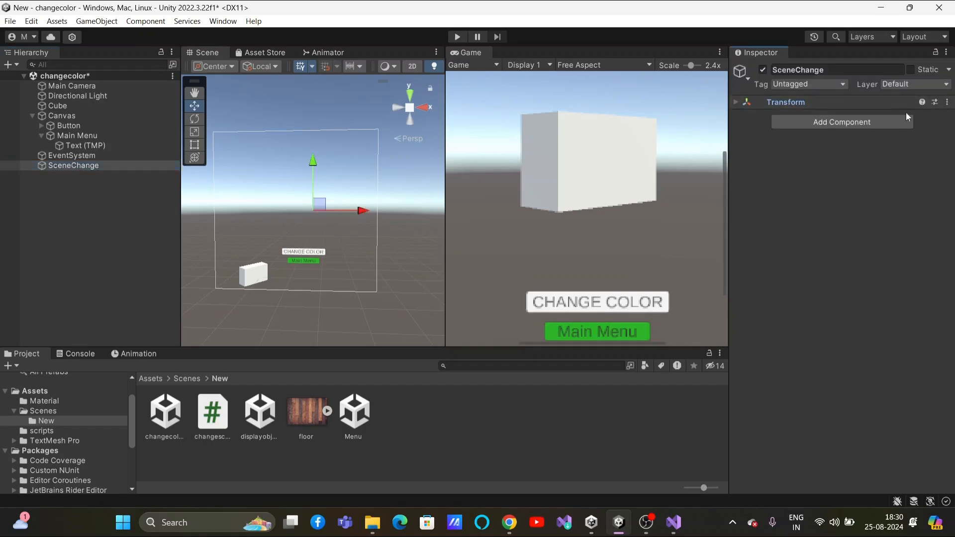
left_click(737, 102)
left_click(946, 102)
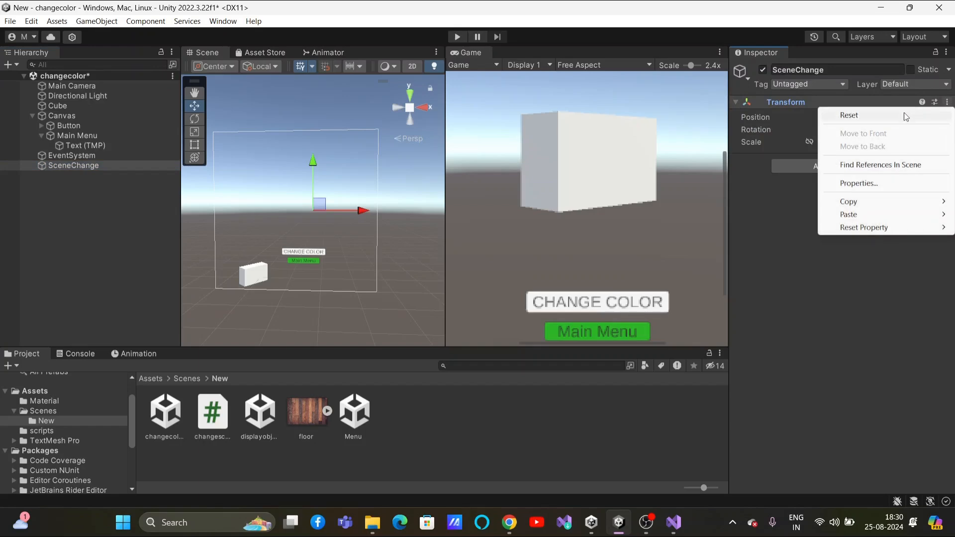
left_click(904, 116)
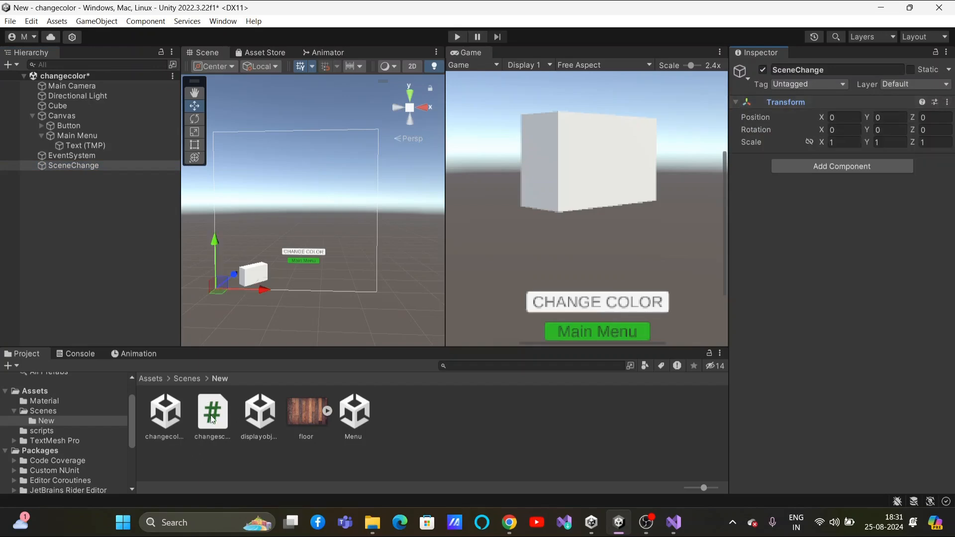
left_click_drag(211, 420, 838, 168)
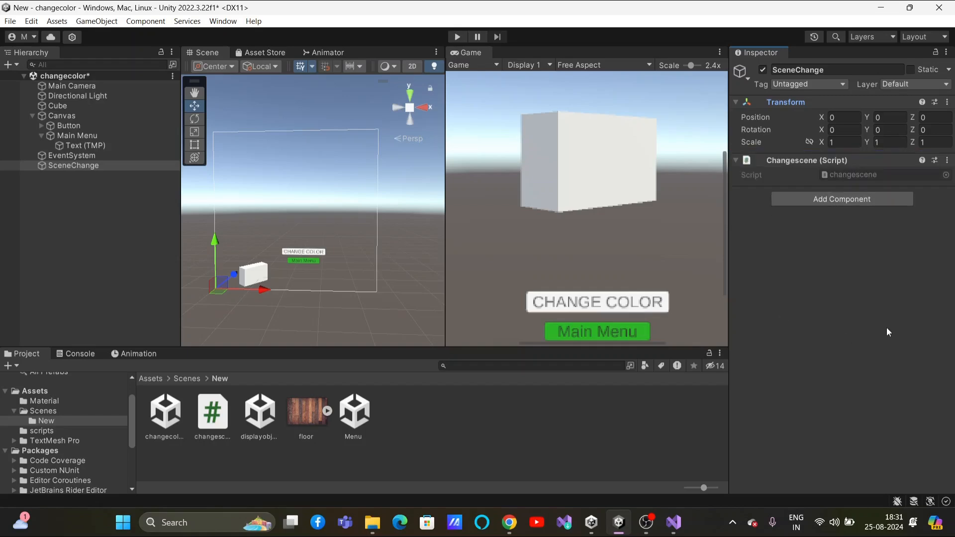
Add an On Click event to the Main Menu button and assign the SceneChange object to it
left_click(89, 135)
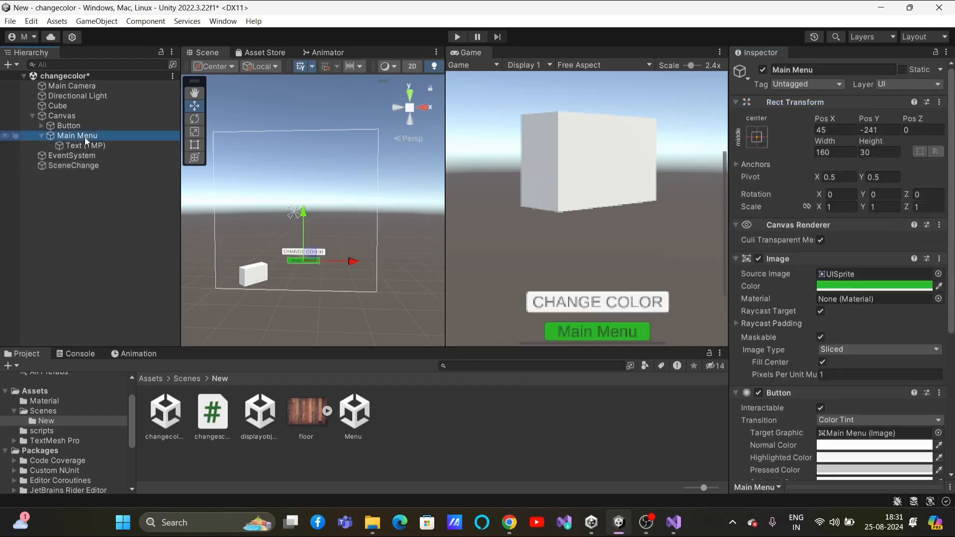
scroll(803, 374, "down", 5)
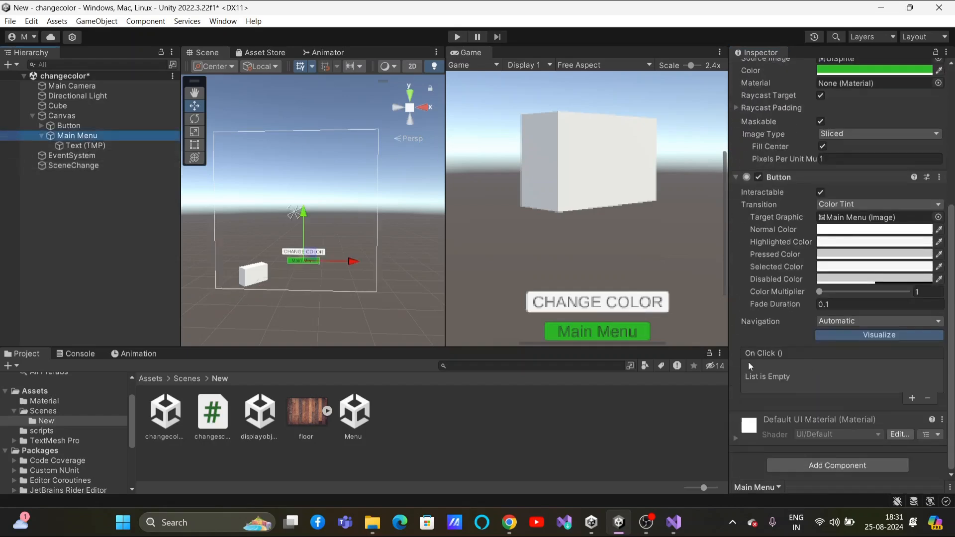
left_click(912, 399)
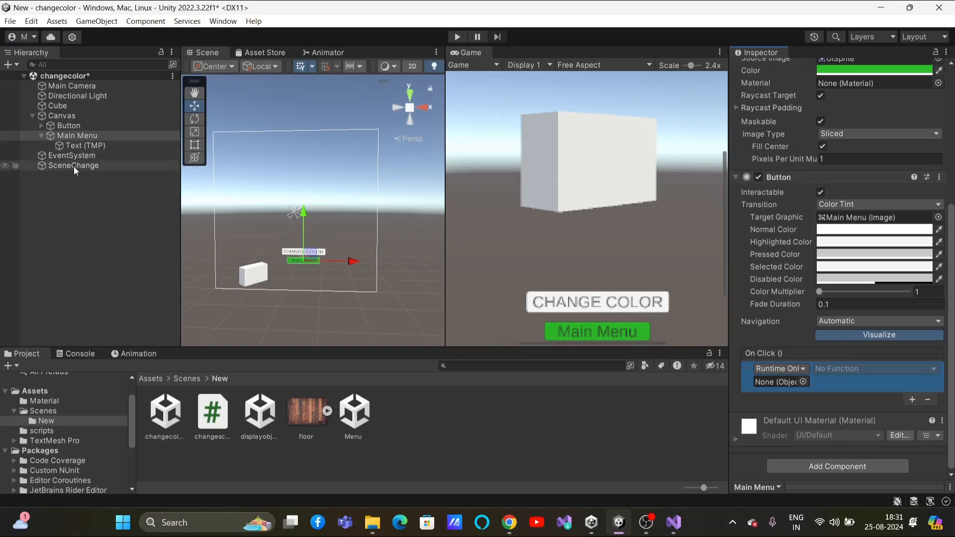
left_click_drag(74, 166, 786, 382)
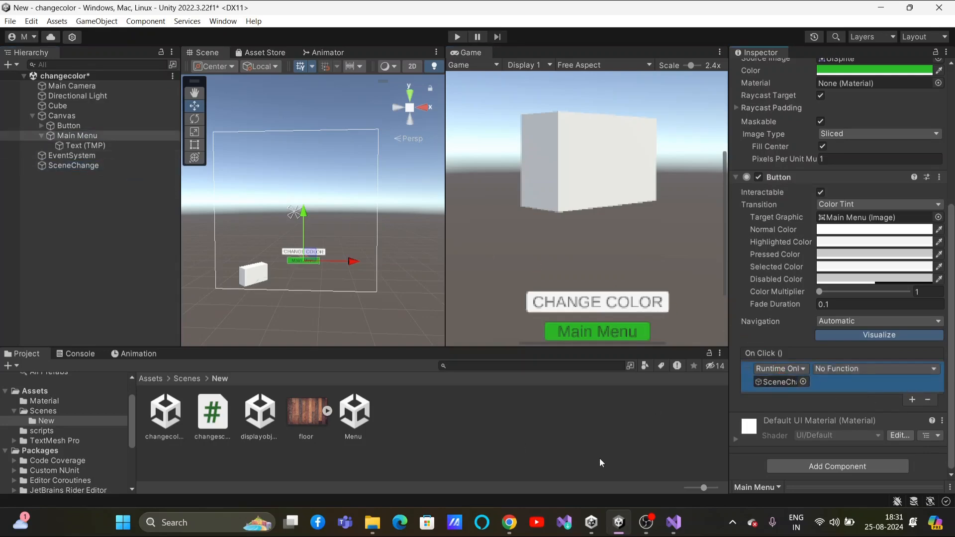
Switch to Visual Studio and paste a copy of the diaplayobjectscene method below the original in changescene.cs
mouse_move(675, 525)
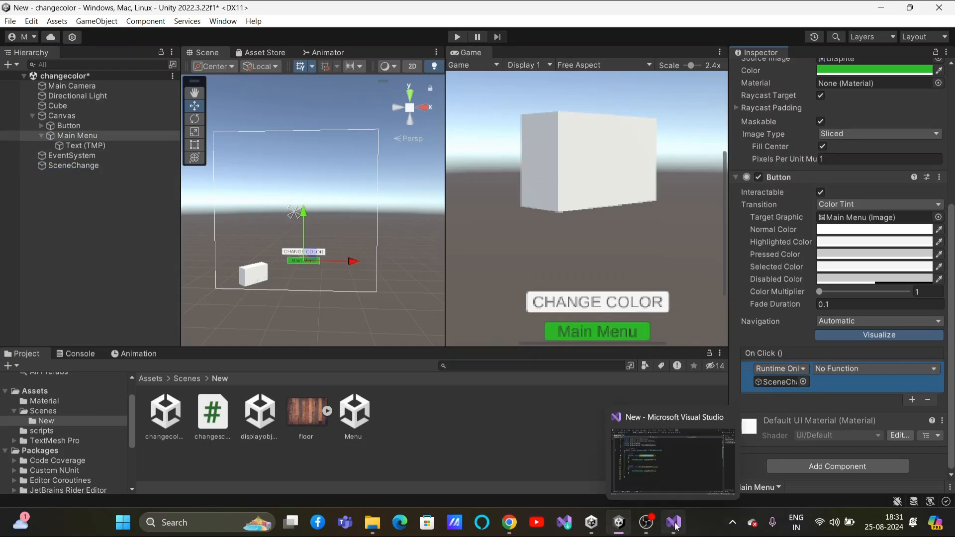
left_click(670, 476)
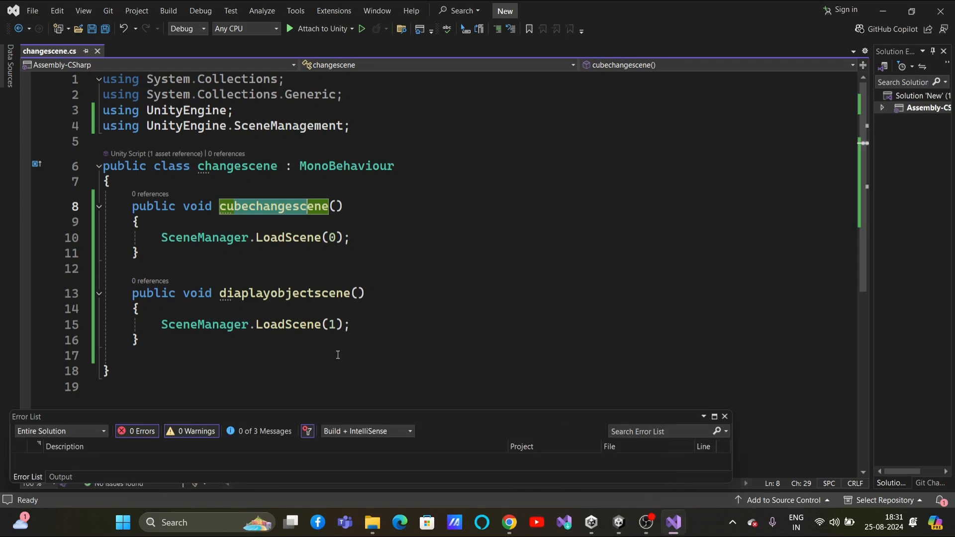
left_click_drag(131, 242, 155, 294)
left_click(151, 295)
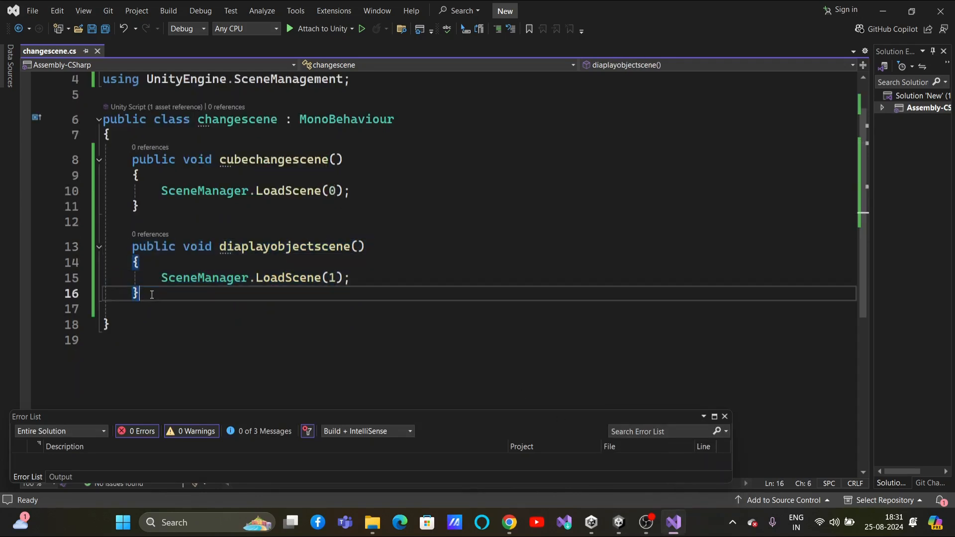
key("Return")
key("Return")
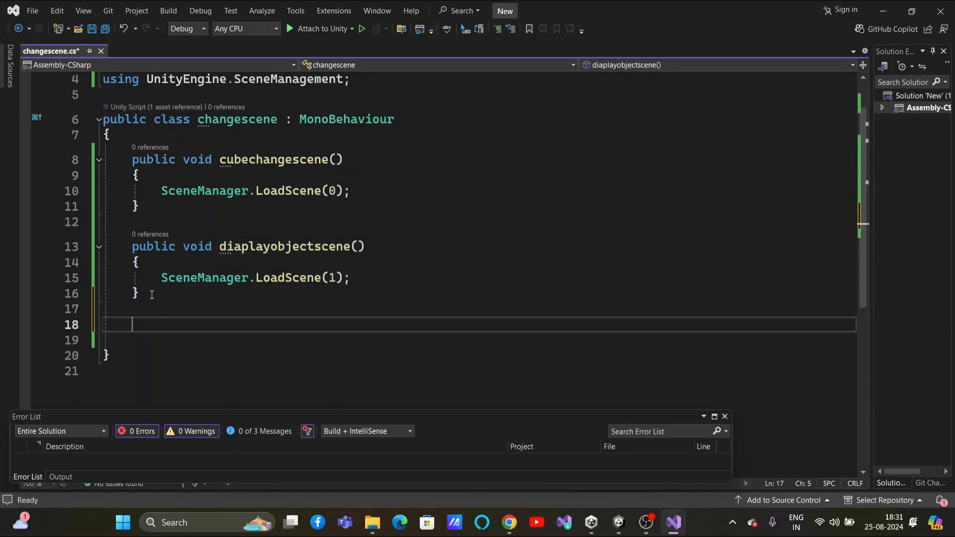
key("ctrl+v")
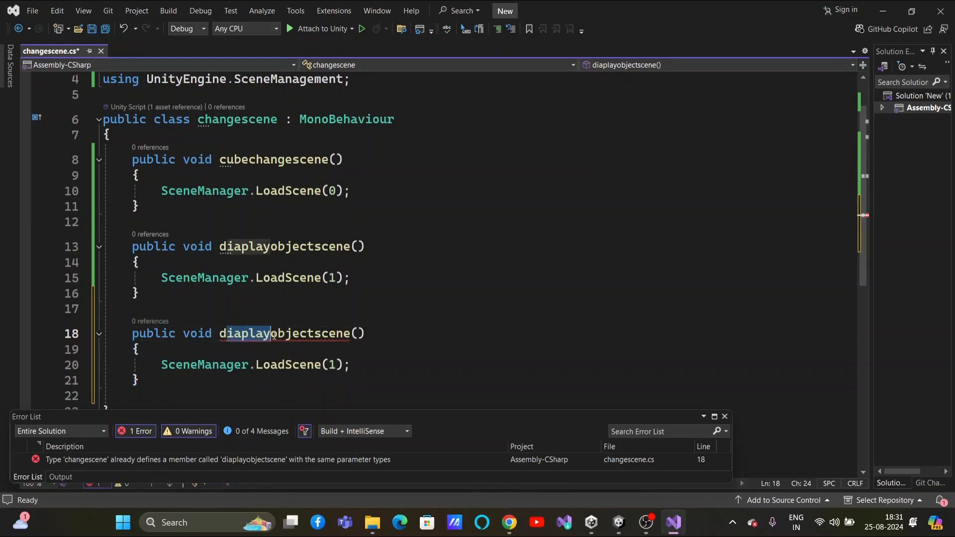
Rename the copied method at the end of the changescene class to mainscene
left_click_drag(220, 334, 325, 336)
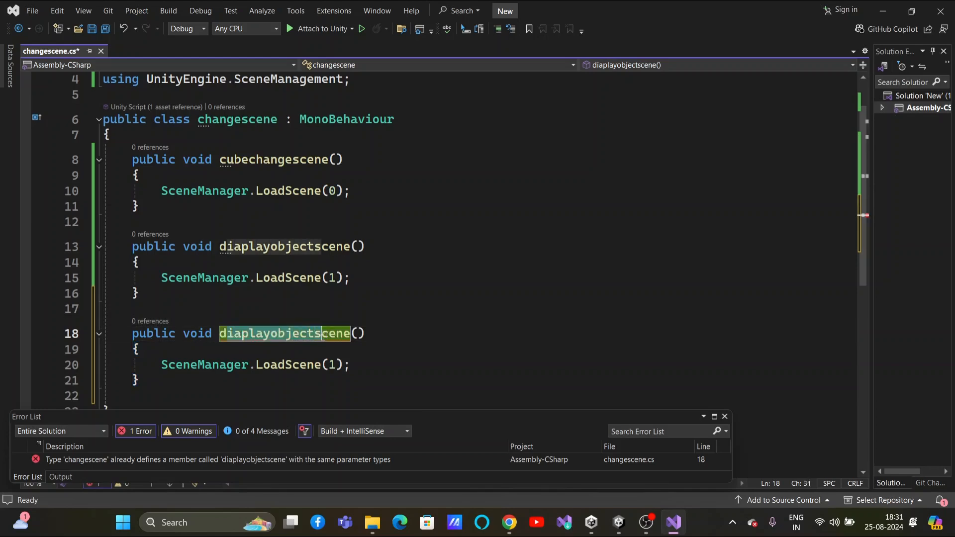
type("d")
key("BackSpace")
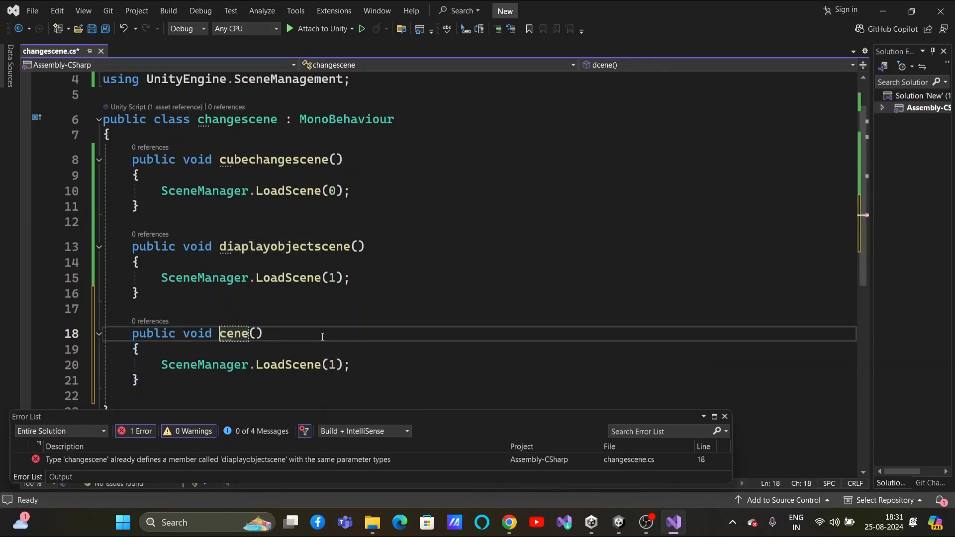
type("main")
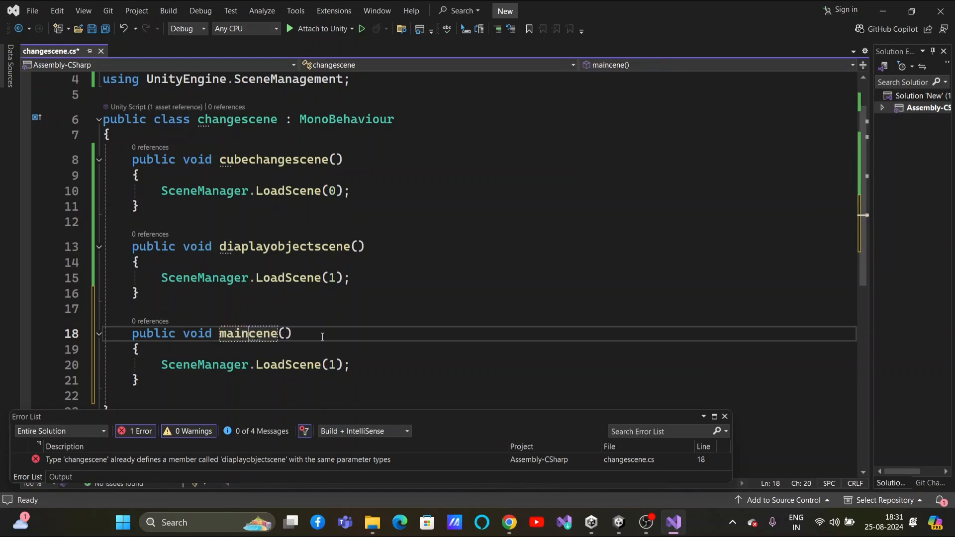
type("s")
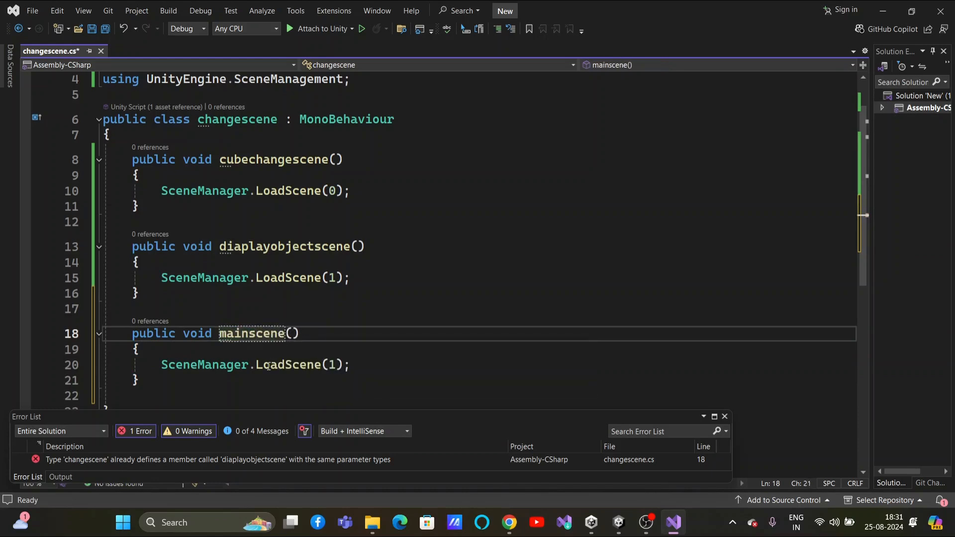
Select the scene index in mainscene's LoadScene call and look up the Menu scene's index in Unity's Build Settings
double_click(332, 364)
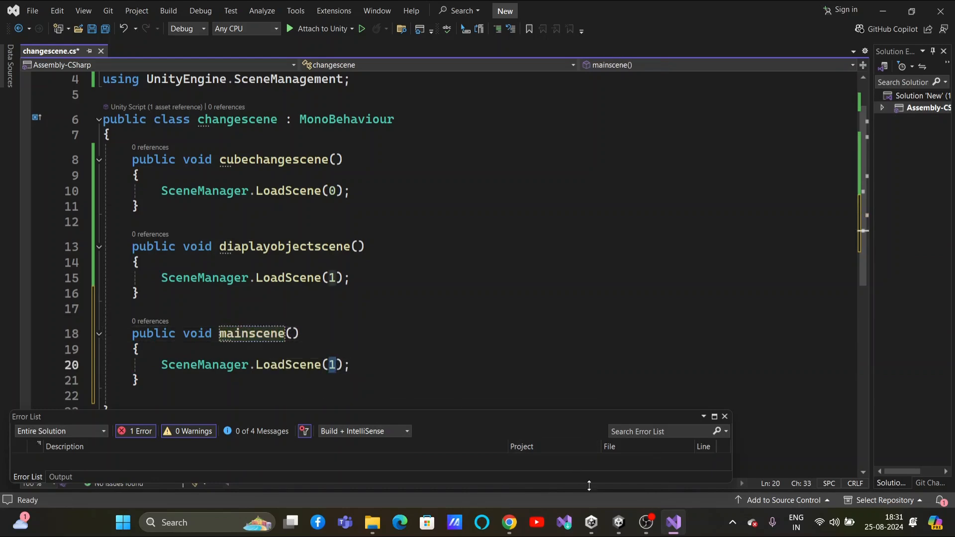
left_click(618, 522)
left_click(10, 21)
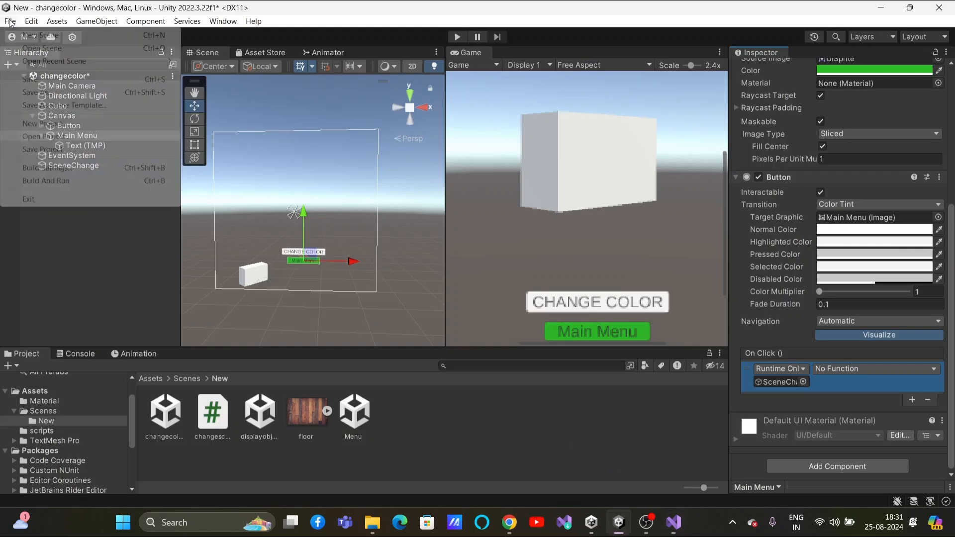
left_click(50, 168)
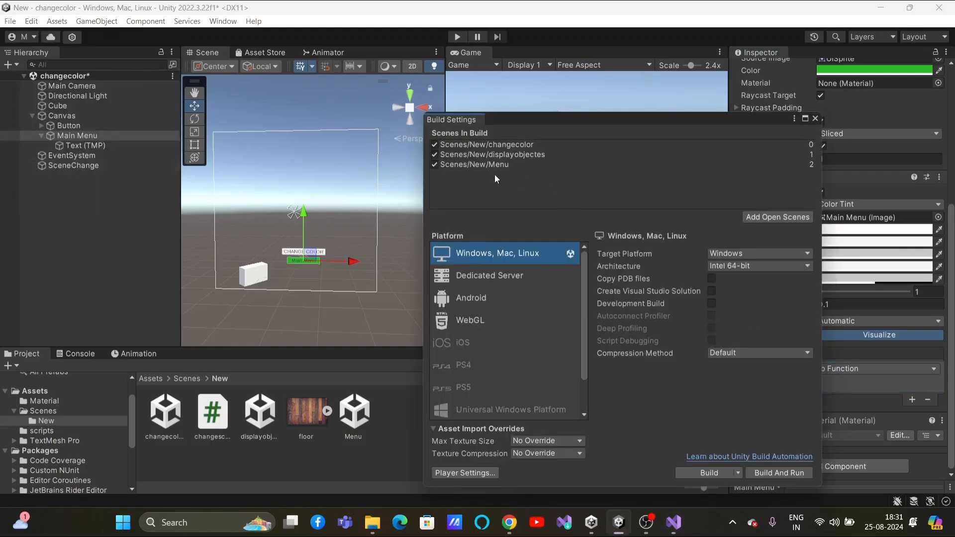
left_click(811, 165)
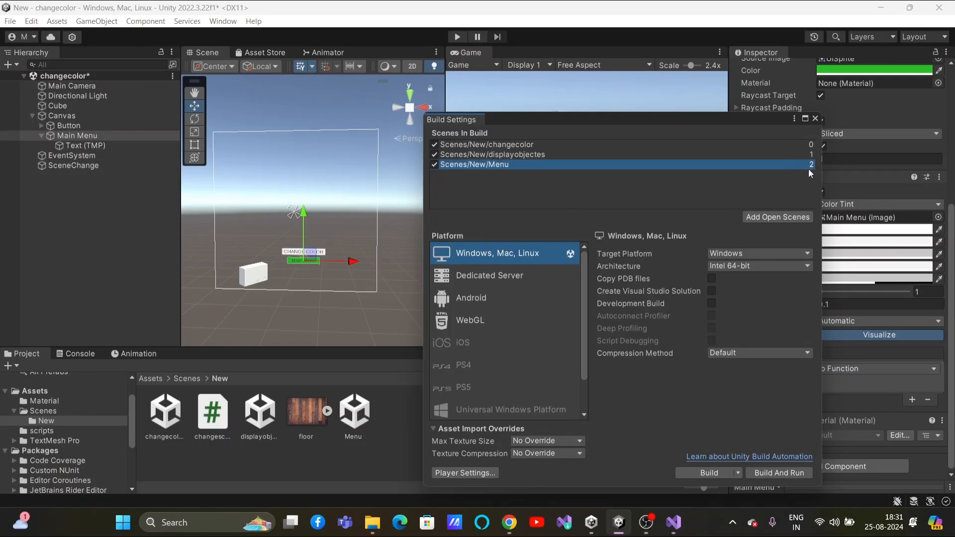
left_click(814, 118)
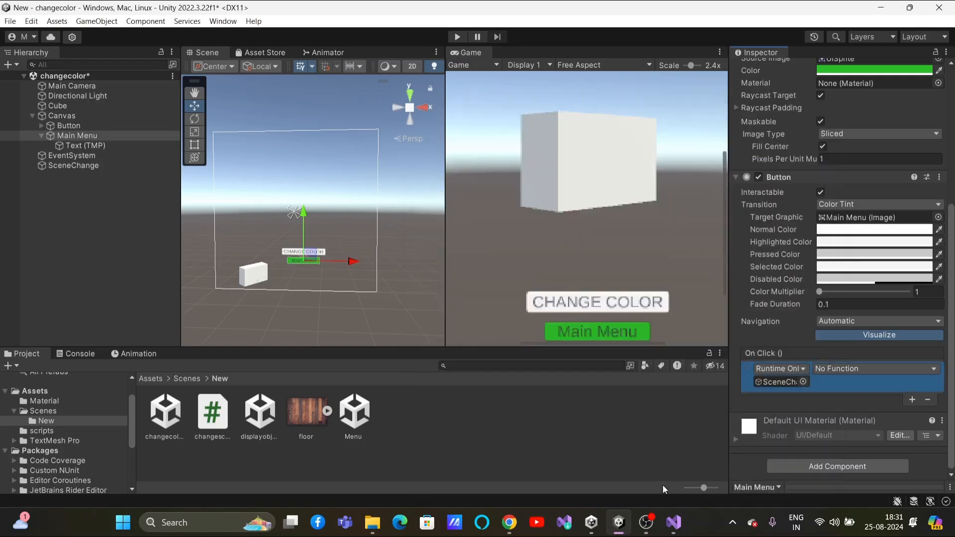
Back in Visual Studio, set the LoadScene index in mainscene to 2 and save the script
left_click(673, 522)
type("2);")
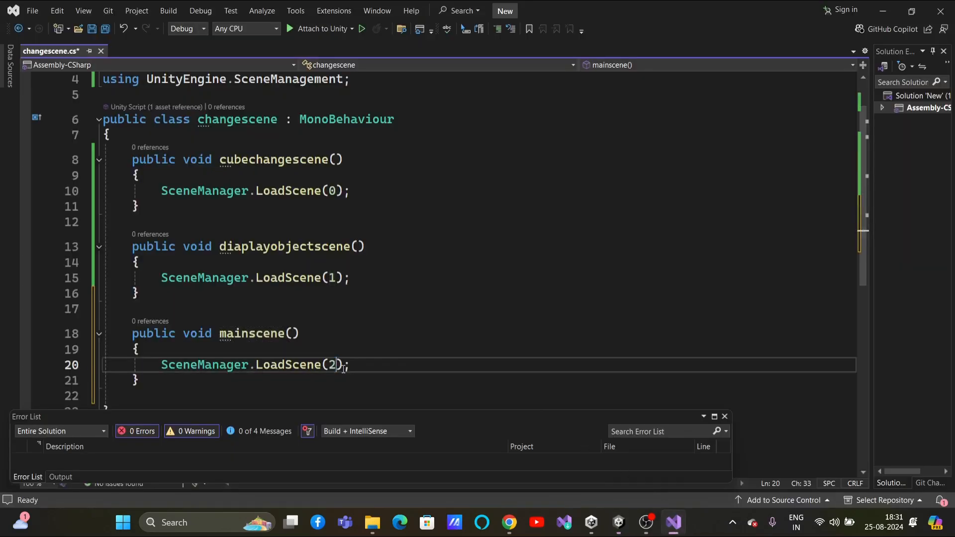
left_click(458, 312)
key("ctrl+s")
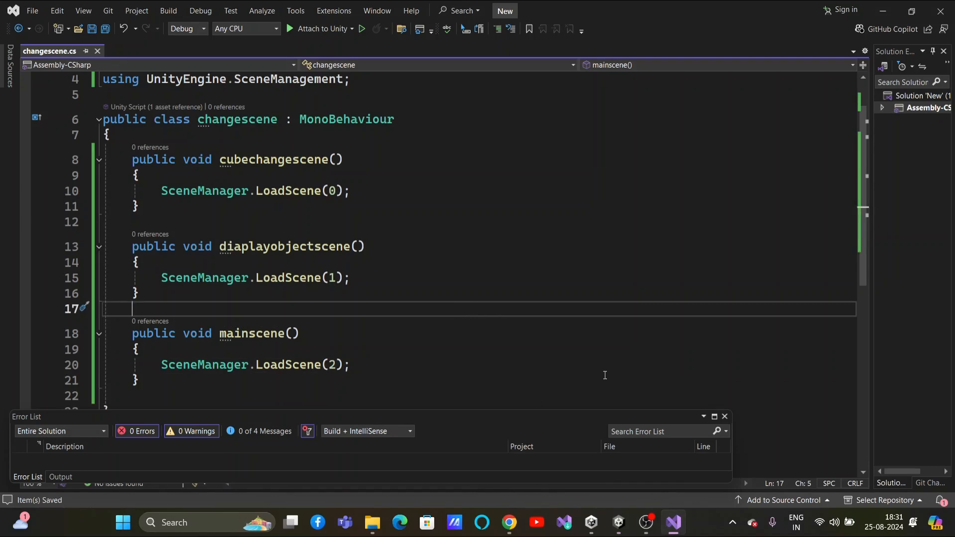
Return to Unity, set the Main Menu button's On Click function to changescene.mainscene, and save the changecolor scene
mouse_move(618, 522)
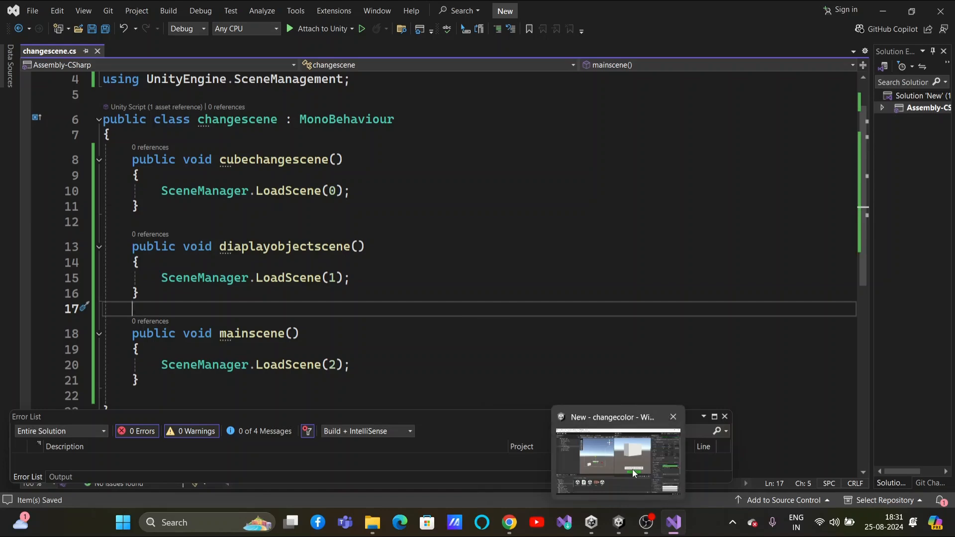
left_click(634, 473)
scroll(829, 354, "down", 5)
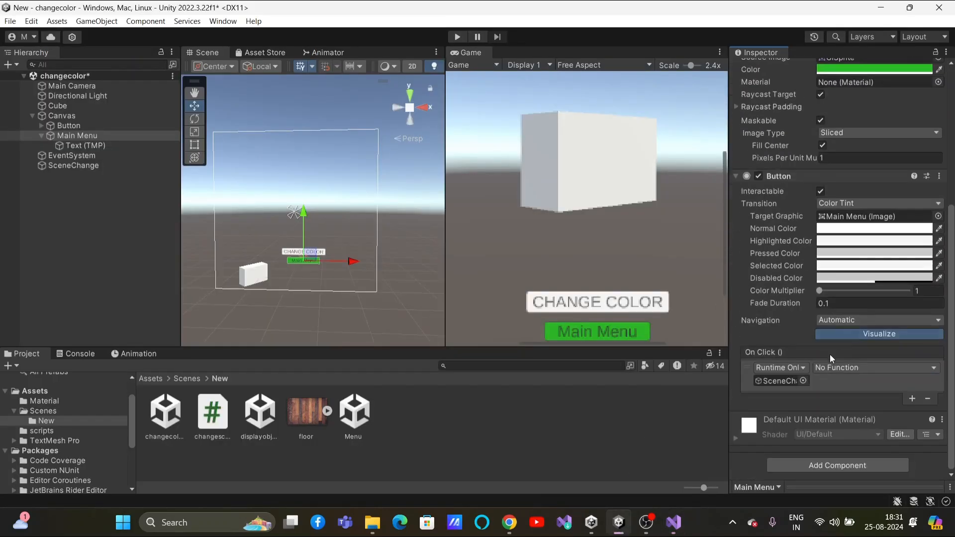
left_click(828, 369)
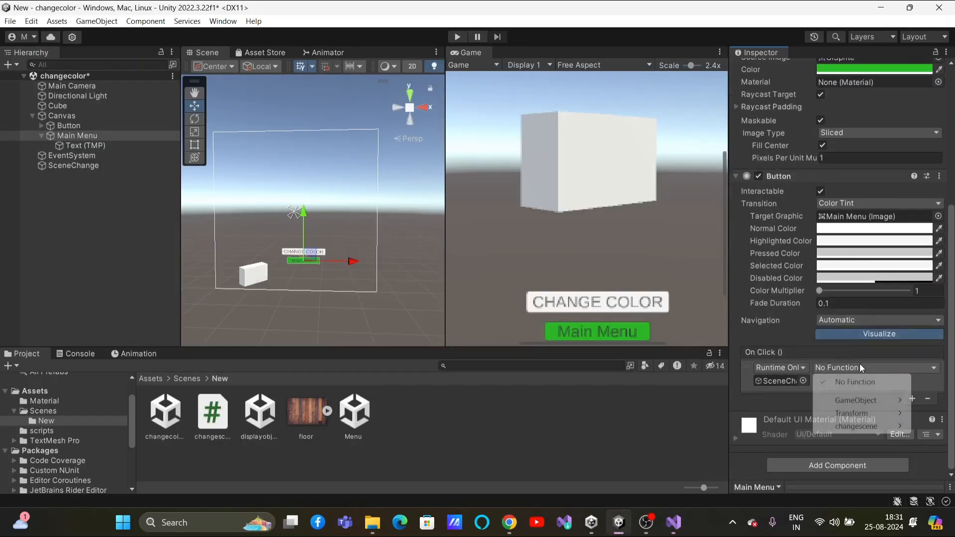
mouse_move(839, 426)
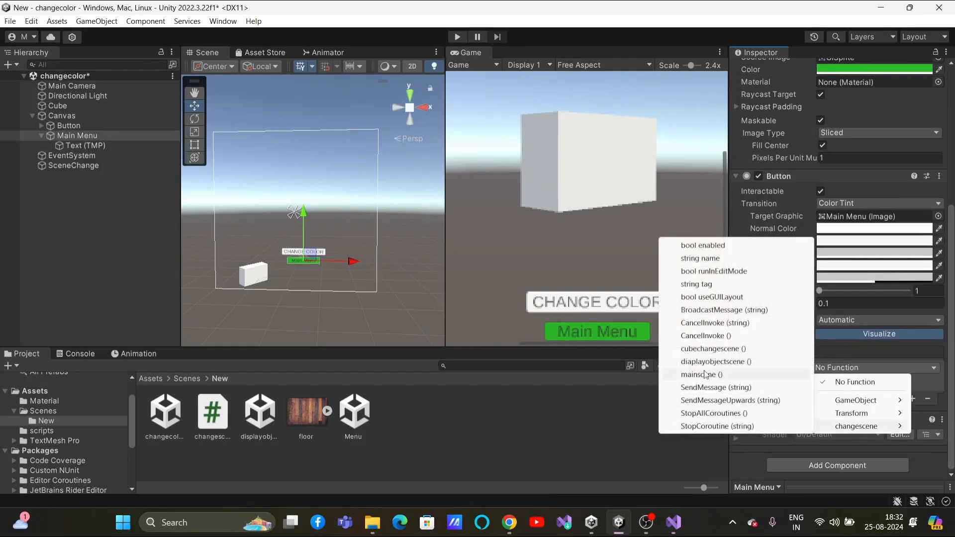
left_click(722, 376)
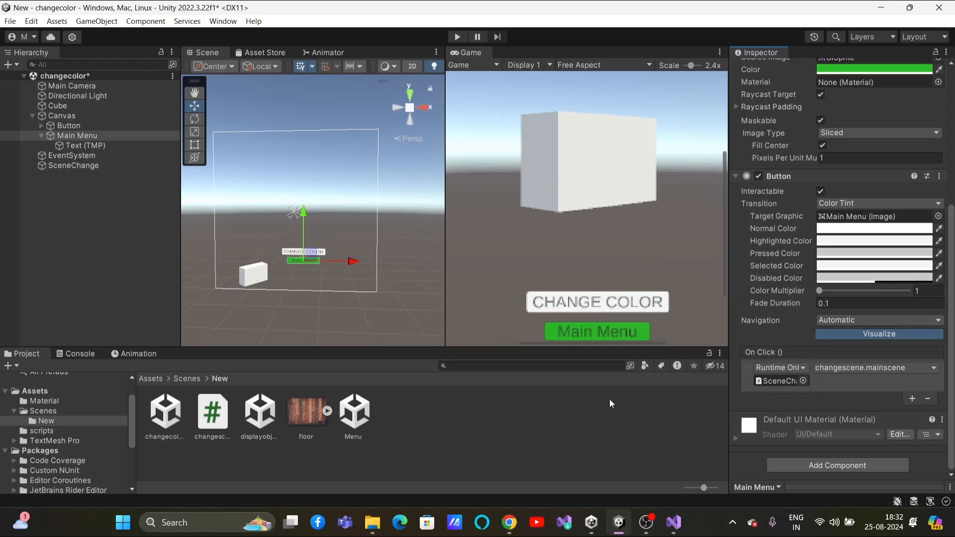
left_click(610, 433)
key("ctrl+s")
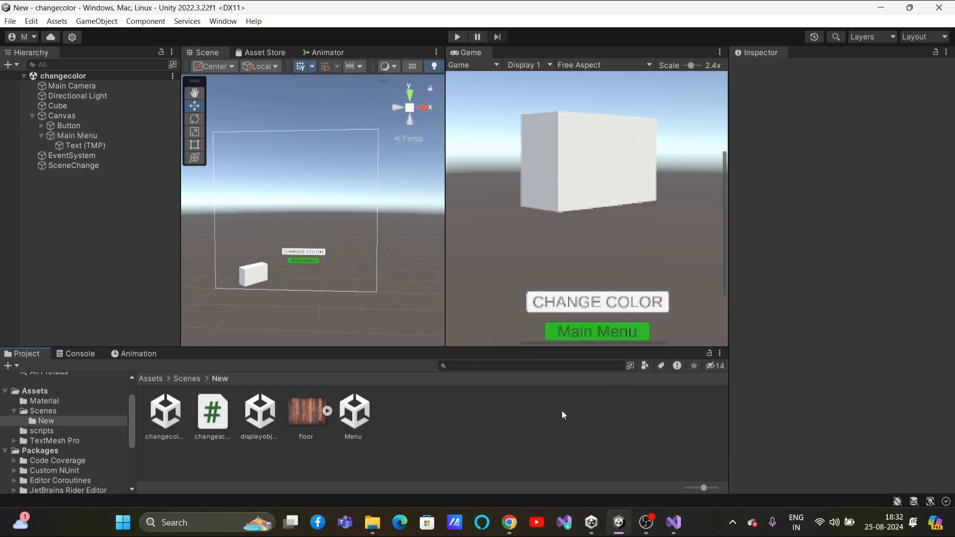
Open the displayobjectes scene and add a TextMeshPro UI button, placed at about X 23, Y -130
left_click(263, 412)
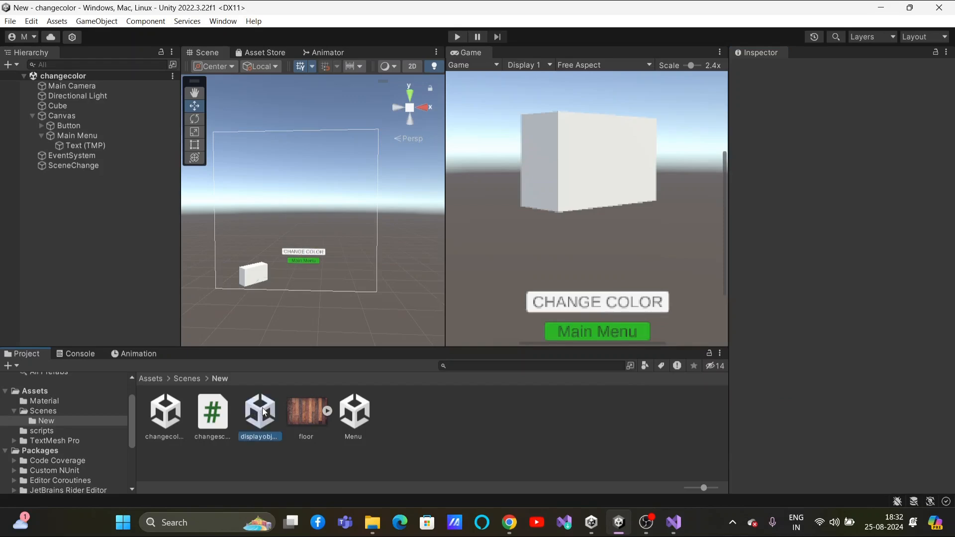
double_click(263, 412)
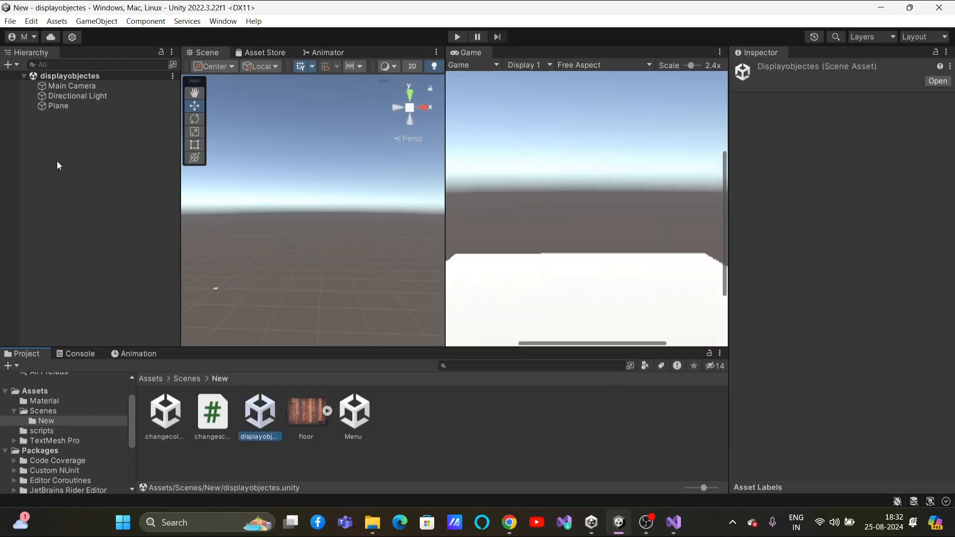
left_click(18, 67)
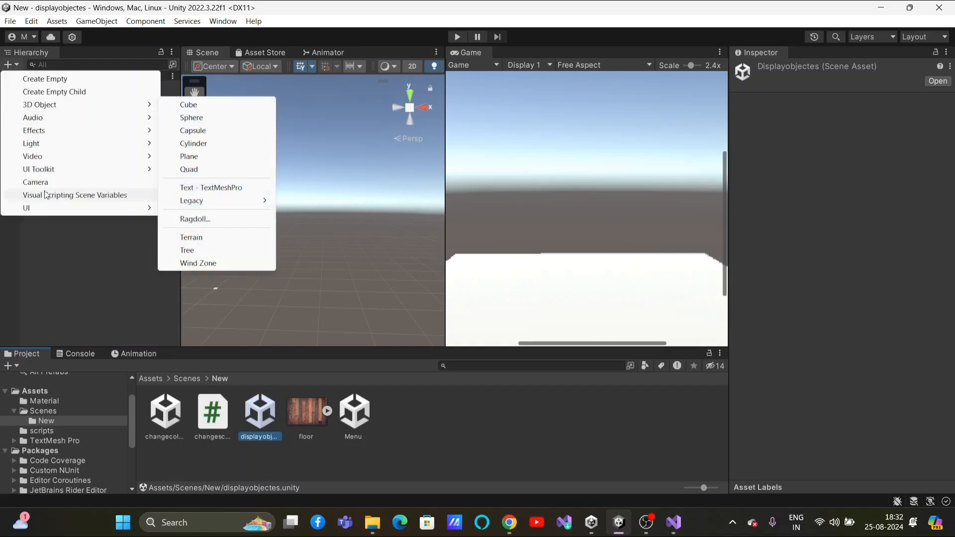
mouse_move(49, 210)
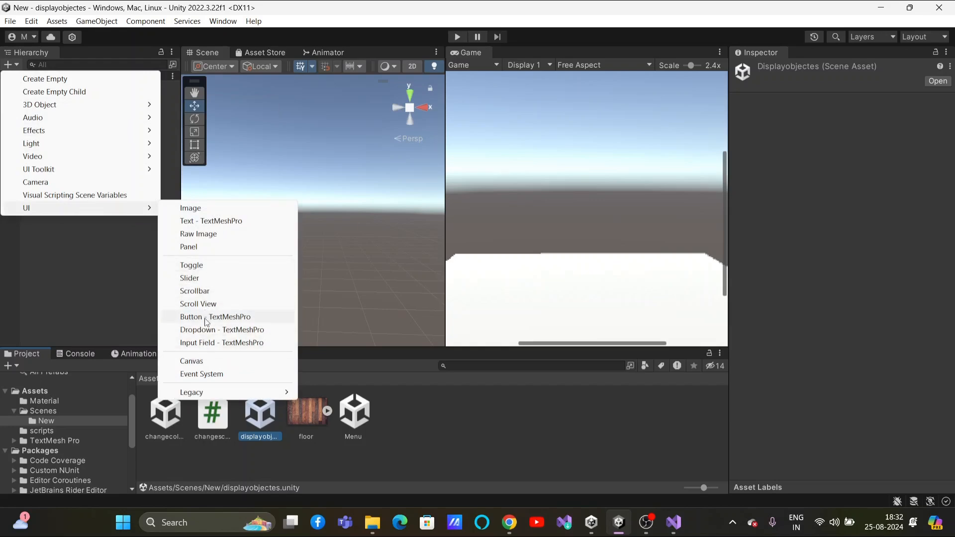
left_click(207, 317)
left_click_drag(316, 211, 306, 257)
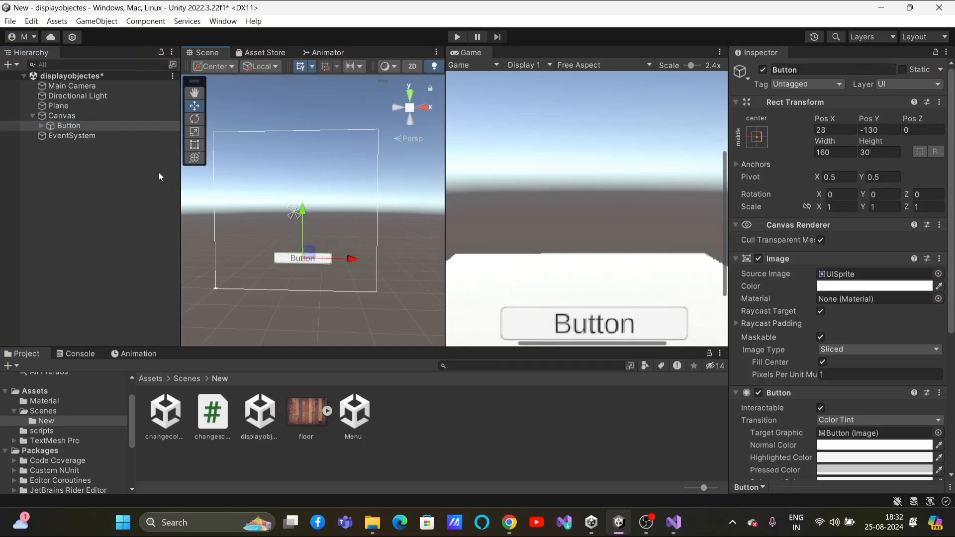
Set the new button's text label to "Main Menu"
left_click(42, 125)
left_click(83, 138)
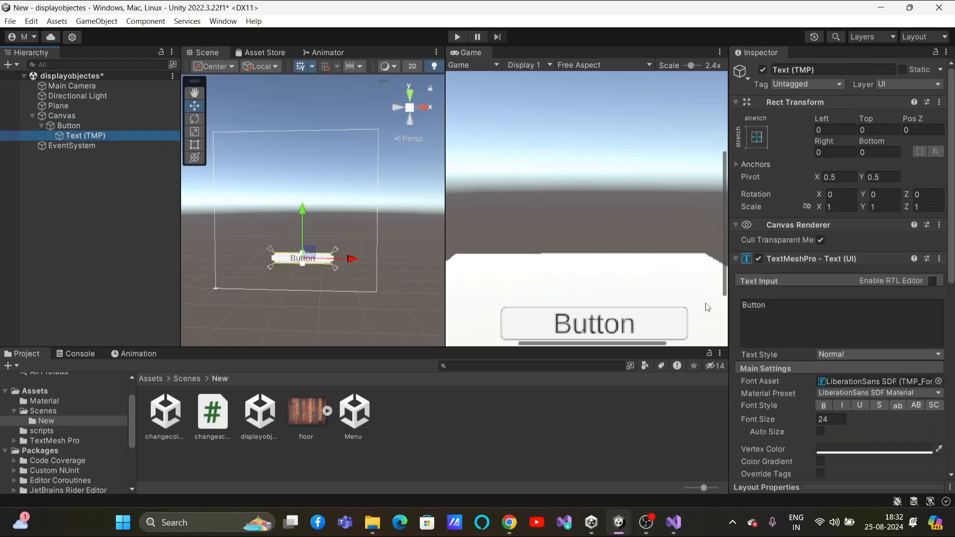
left_click(738, 304)
type("Main M")
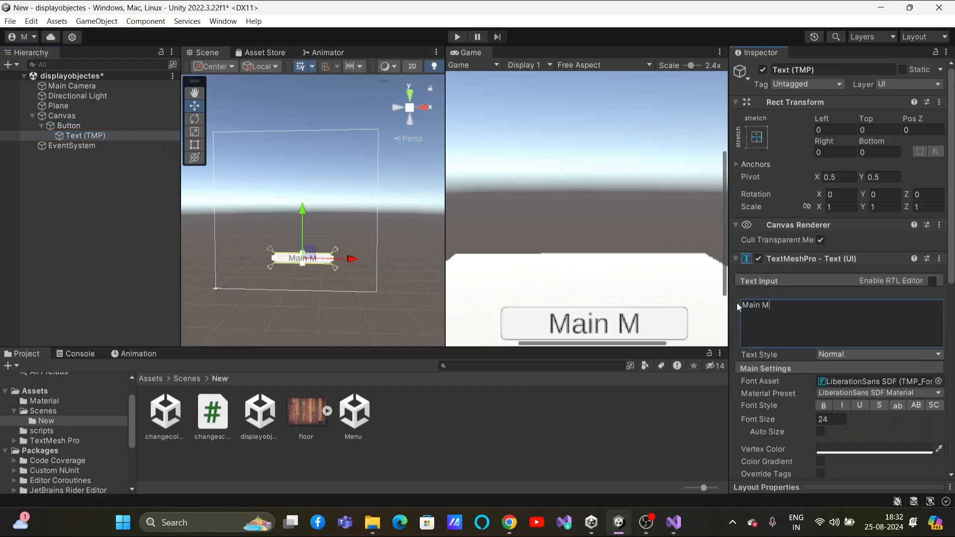
type("enu")
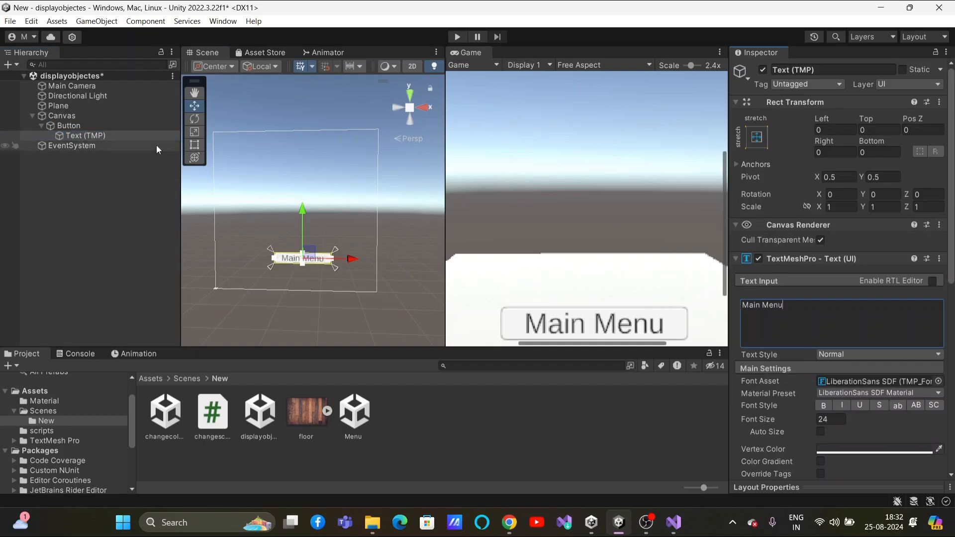
Set the image color of the displayobjectes scene's Main Menu button to green
left_click(124, 125)
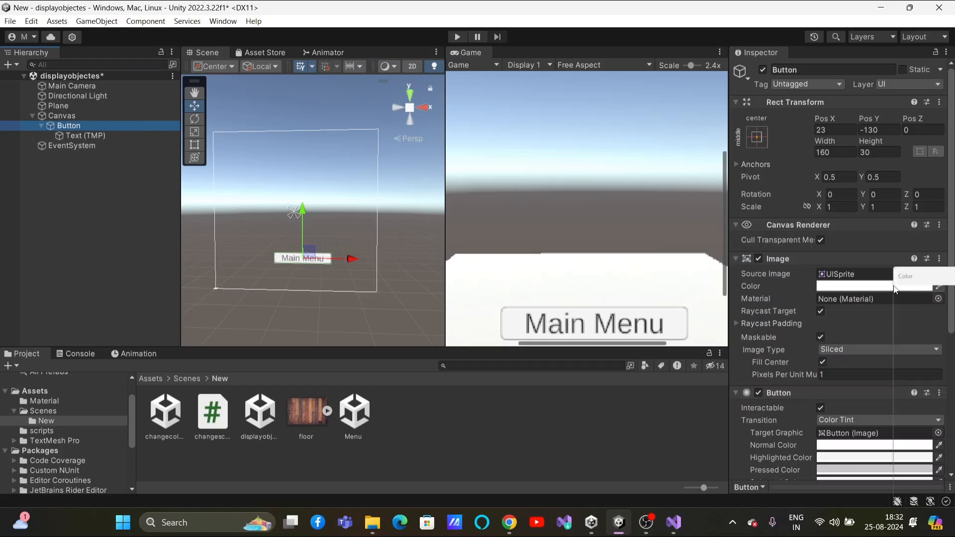
left_click(873, 286)
left_click(843, 256)
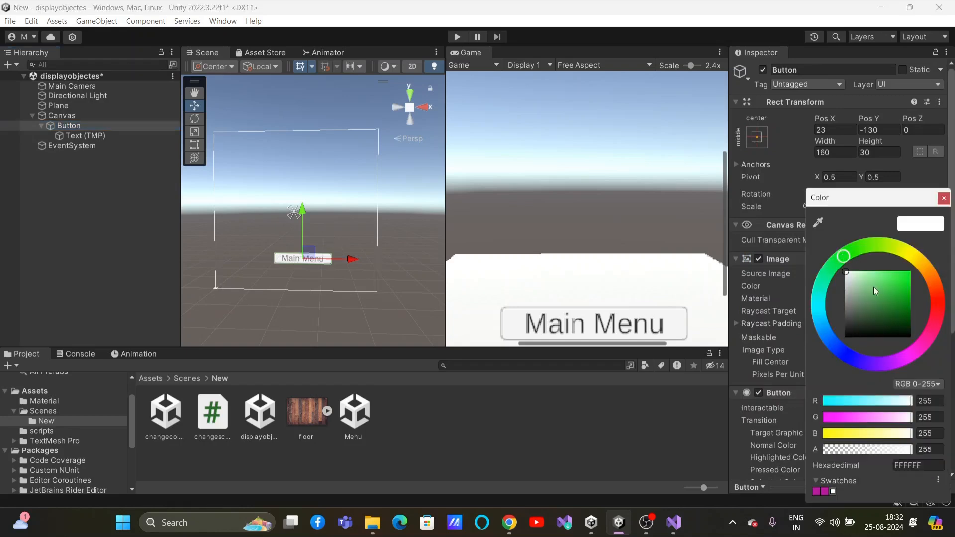
left_click(892, 290)
left_click(601, 402)
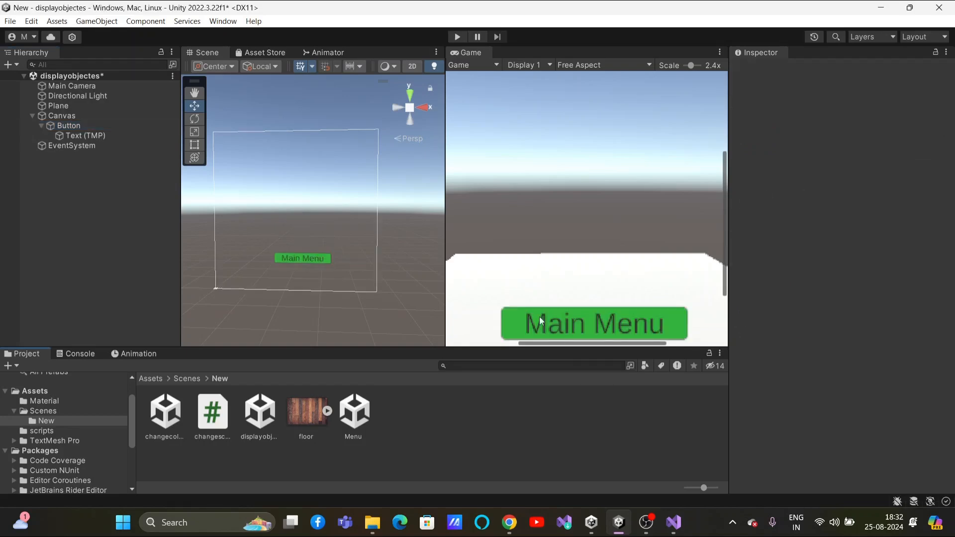
Shrink the green button with the Rect Tool to about 119 by 24, positioned at about X 16, Y -133
left_click(323, 260)
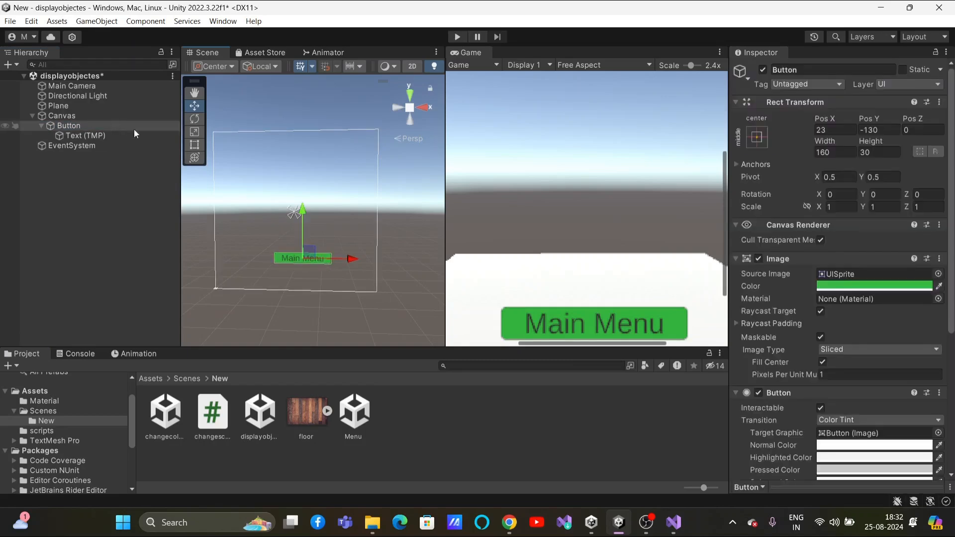
left_click(194, 144)
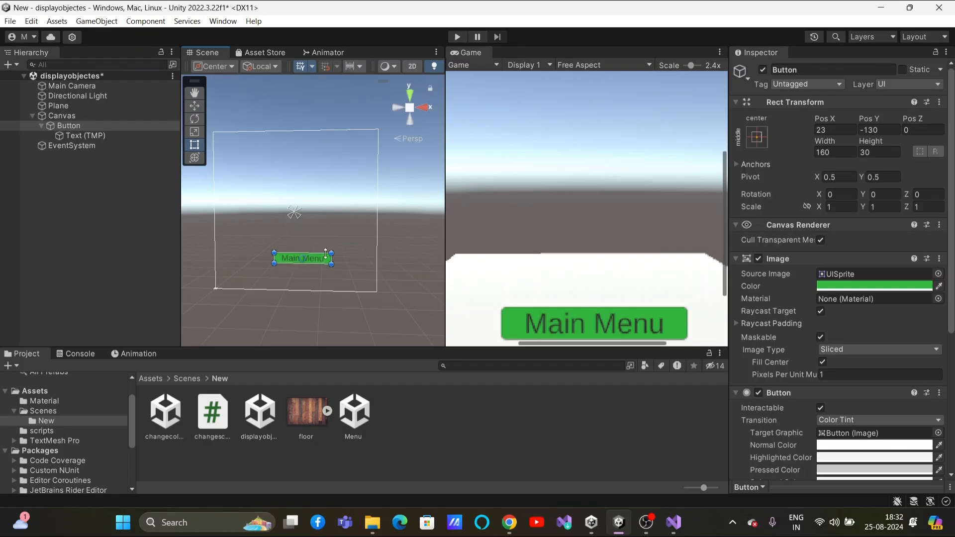
left_click_drag(332, 253, 305, 255)
key("w")
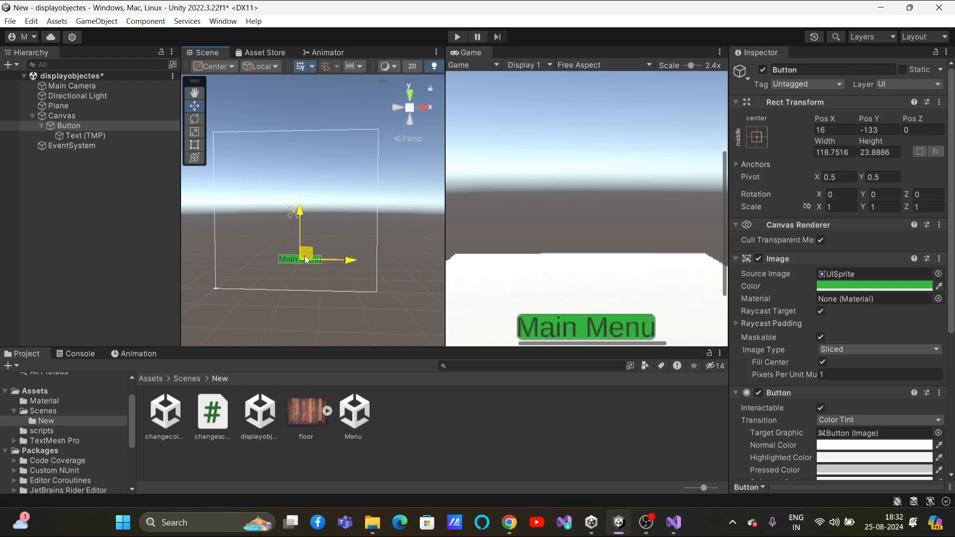
Rename the Button object under Canvas as "Main Menu"
right_click(69, 125)
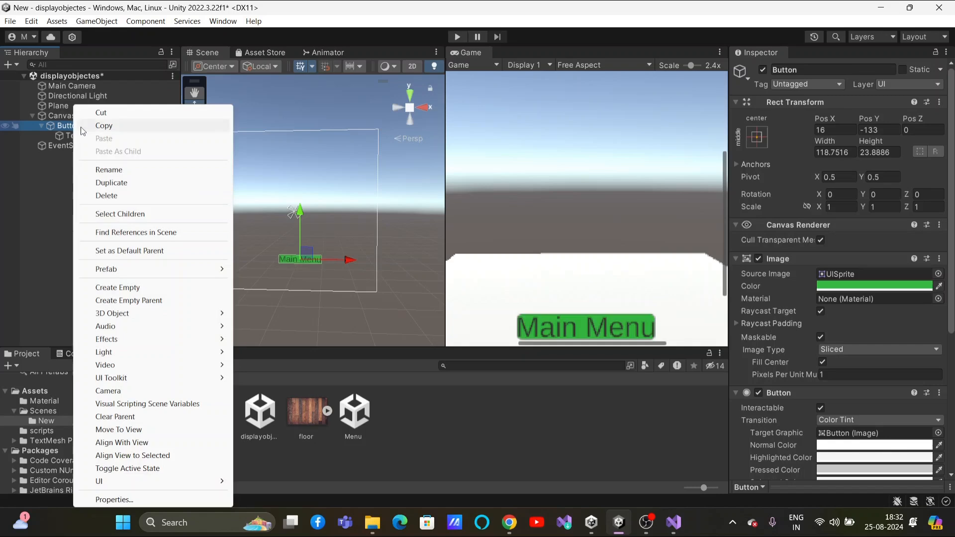
left_click(110, 171)
type("Main Menu")
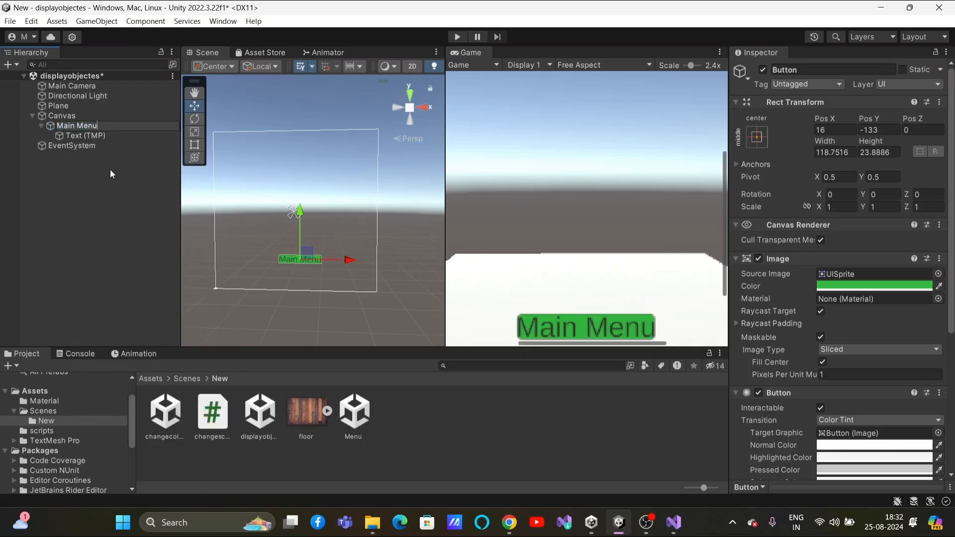
Create an empty GameObject in the displayobjectes scene and name it "Scenechange"
right_click(88, 198)
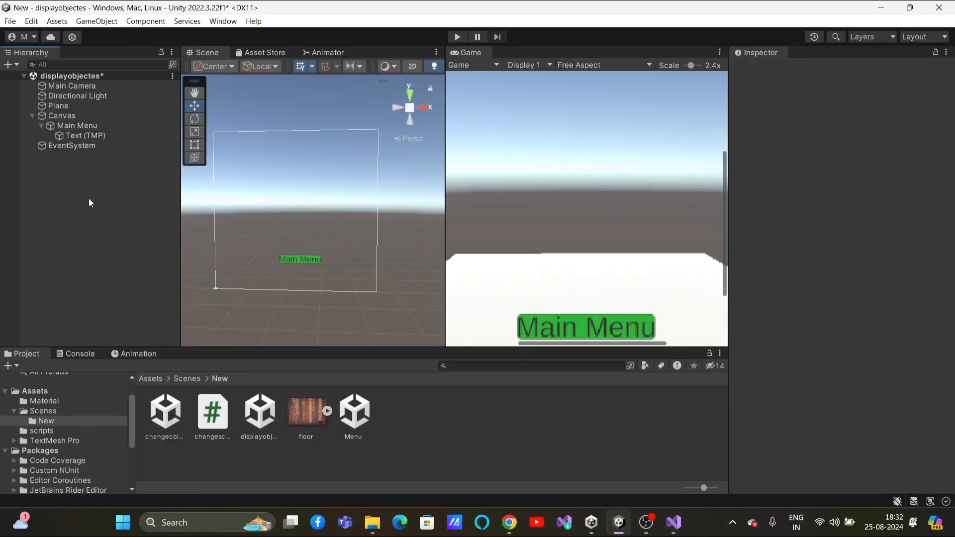
left_click(130, 361)
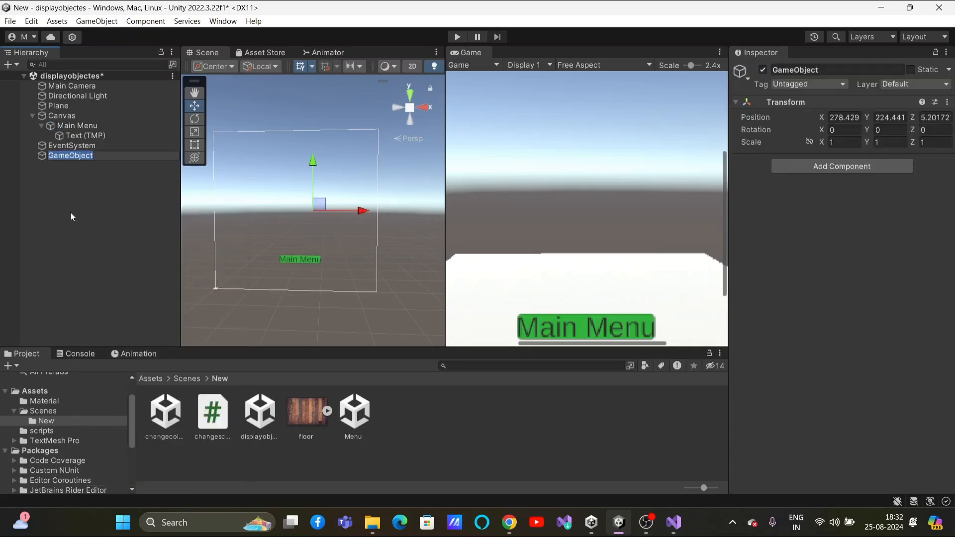
type("Sceme")
key("BackSpace")
key("BackSpace")
type("necah")
key("BackSpace")
key("BackSpace")
type("ange")
left_click(75, 212)
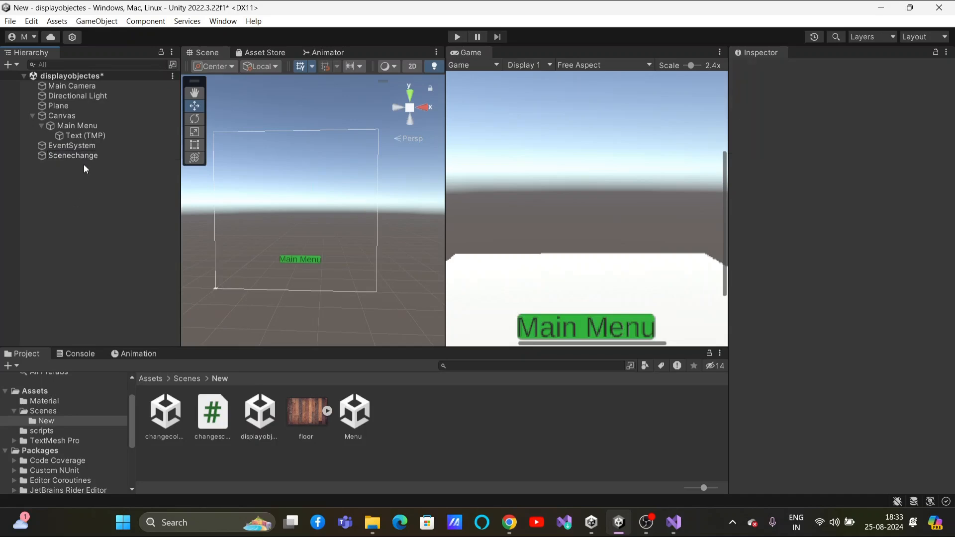
Reset the Scenechange object's Transform and attach the changescene script to it
left_click(91, 157)
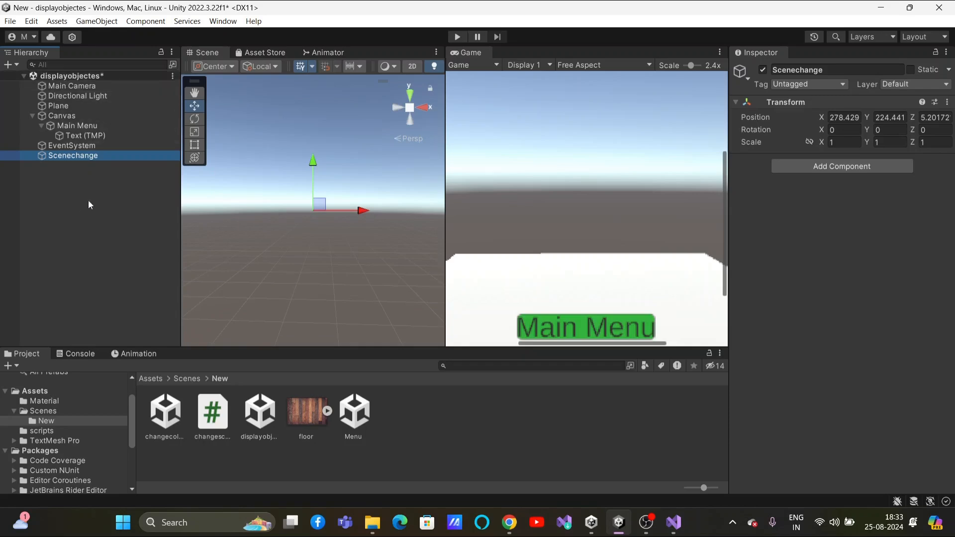
right_click(912, 105)
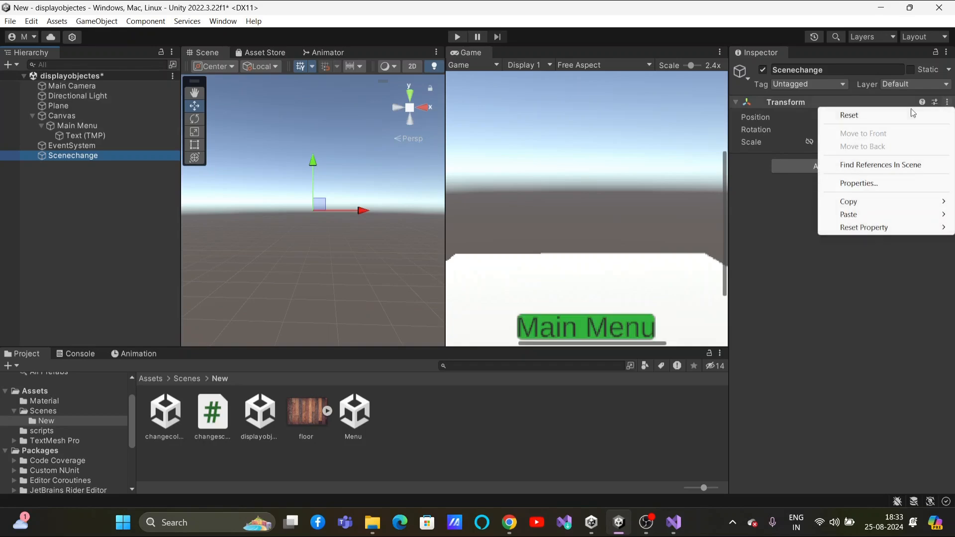
left_click(913, 114)
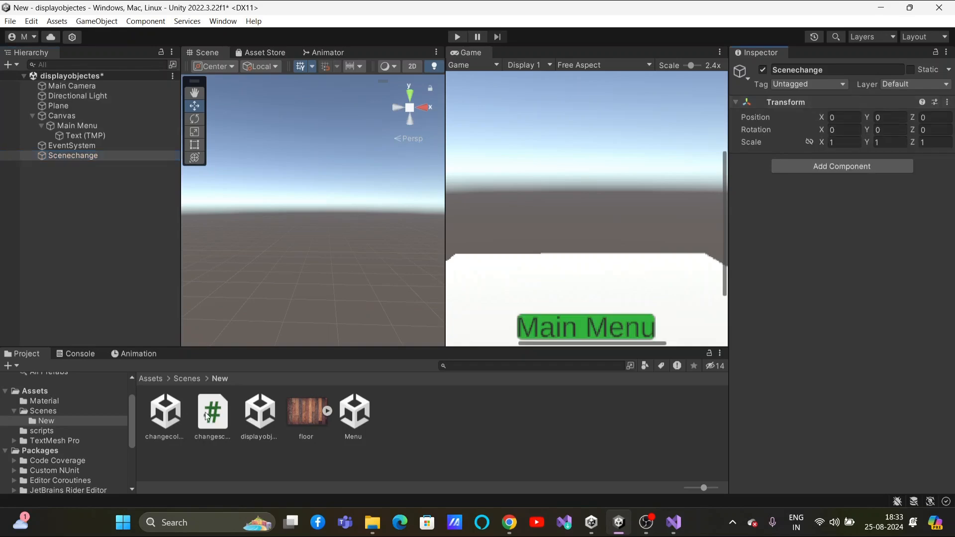
left_click_drag(206, 415, 908, 167)
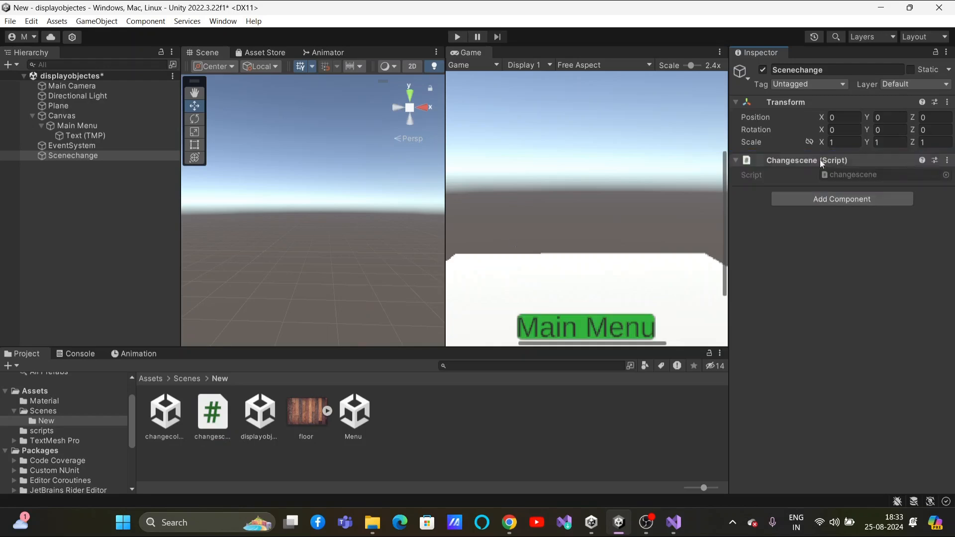
left_click(98, 240)
Add an On Click event to the Main Menu button, assign the Scenechange object, and choose the changescene.mainscene function
left_click(94, 126)
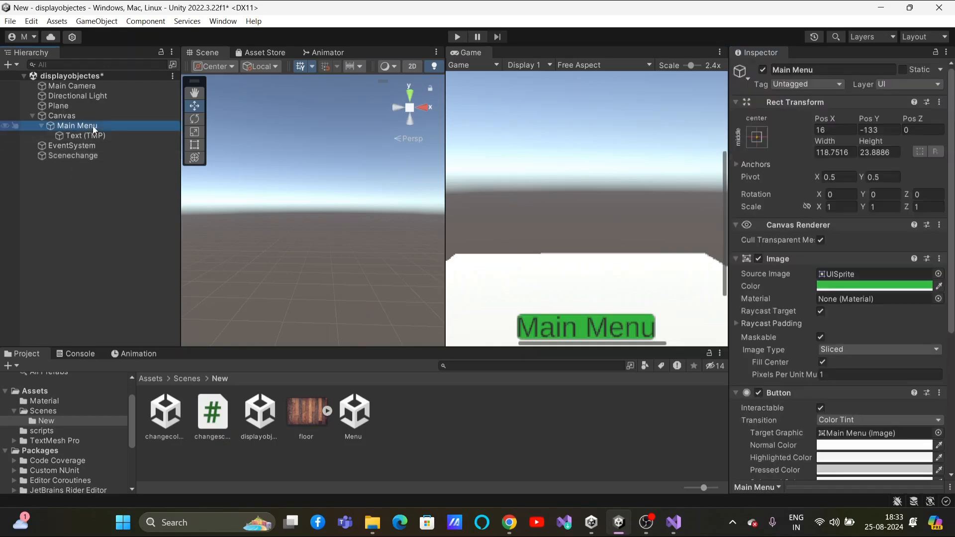
double_click(94, 126)
scroll(879, 387, "down", 4)
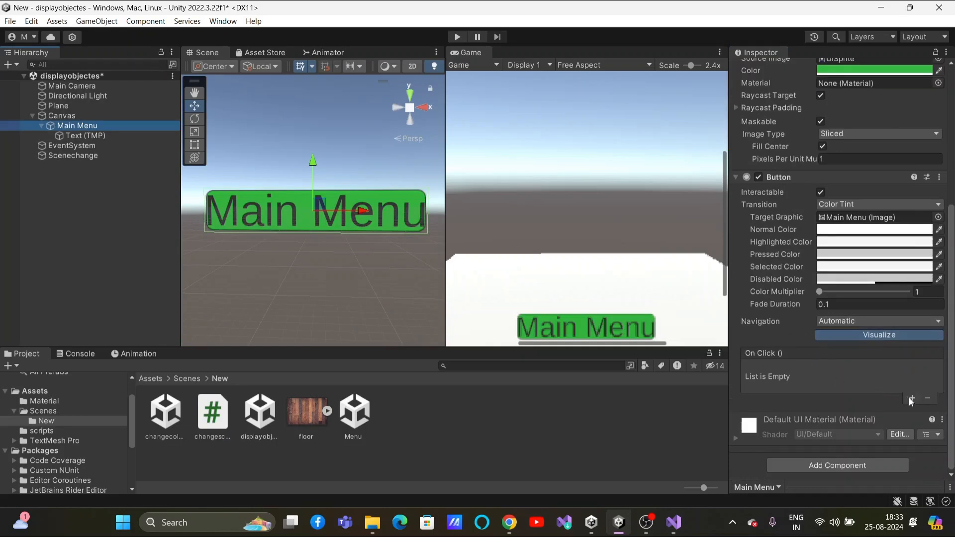
left_click(910, 400)
left_click_drag(73, 156, 780, 381)
left_click(866, 371)
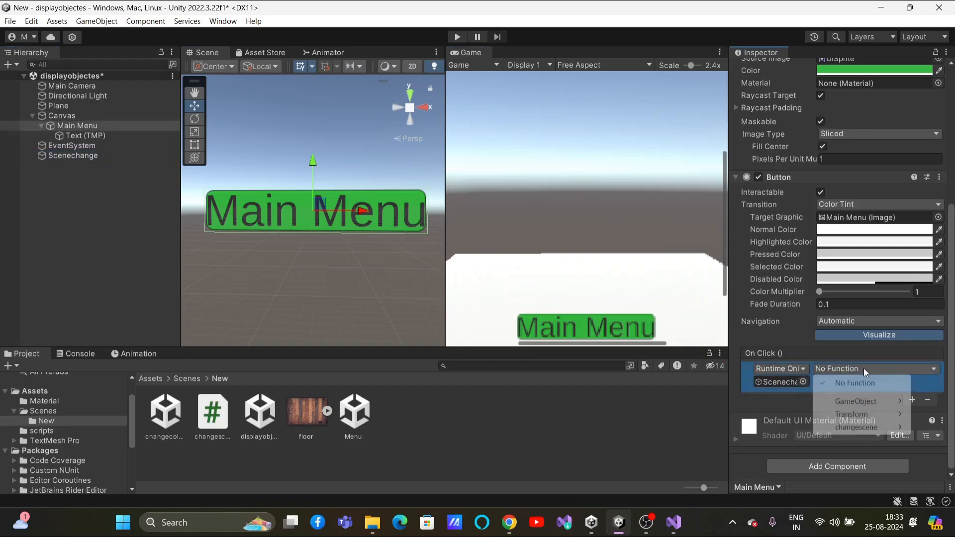
mouse_move(865, 428)
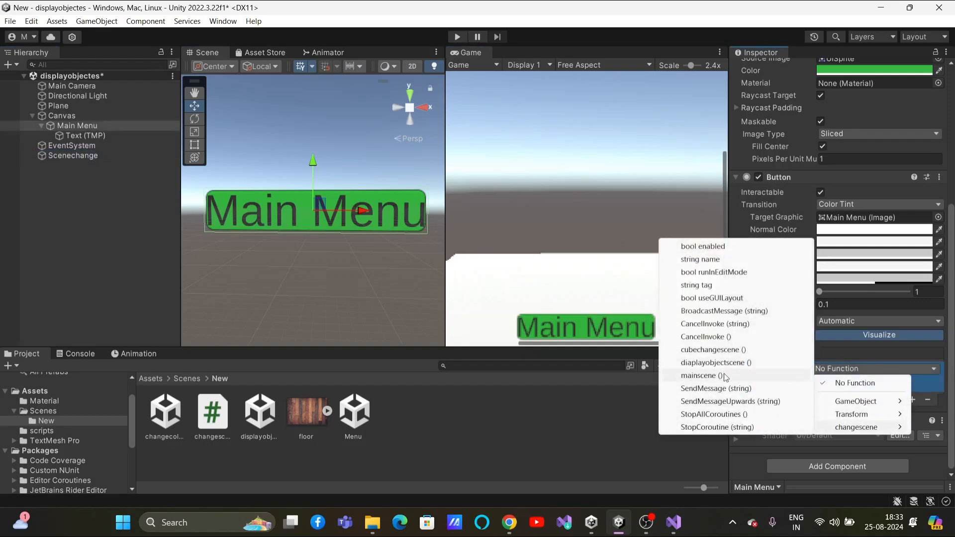
left_click(724, 376)
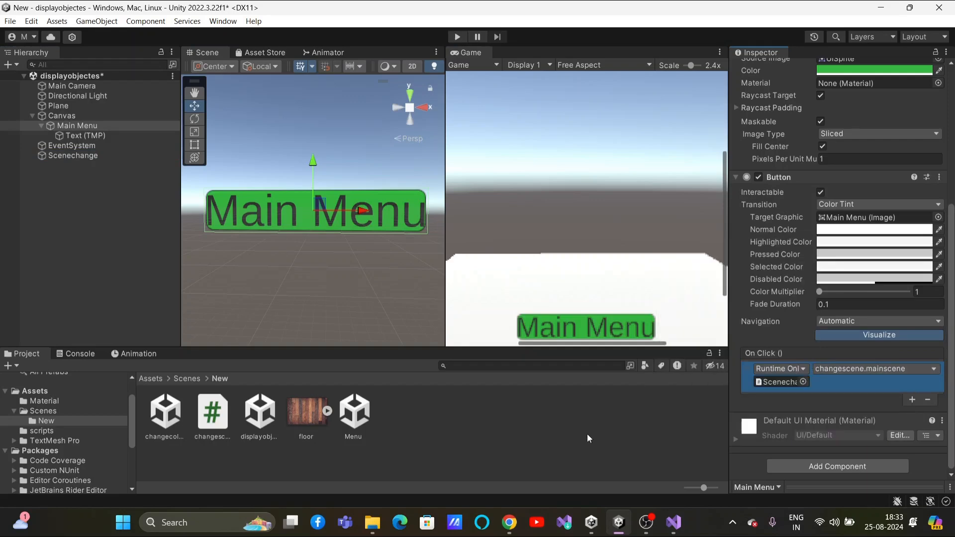
Open the Menu scene, saving the displayobjectes changes, and widen the Game view
left_click(549, 394)
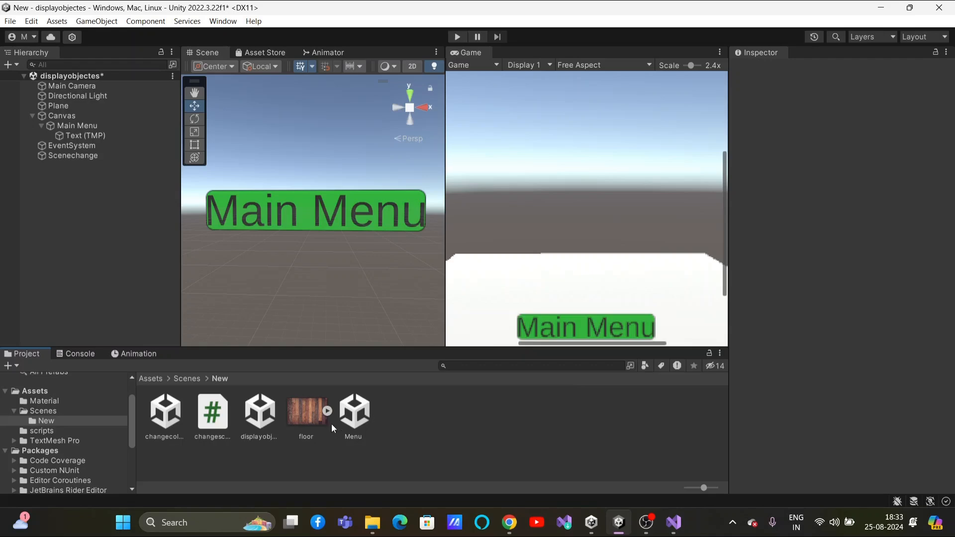
double_click(355, 418)
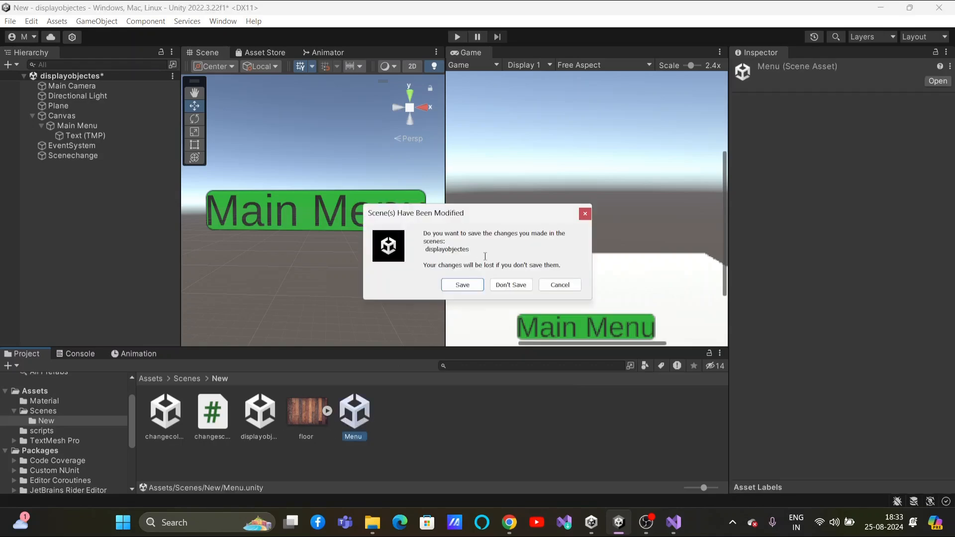
left_click(462, 285)
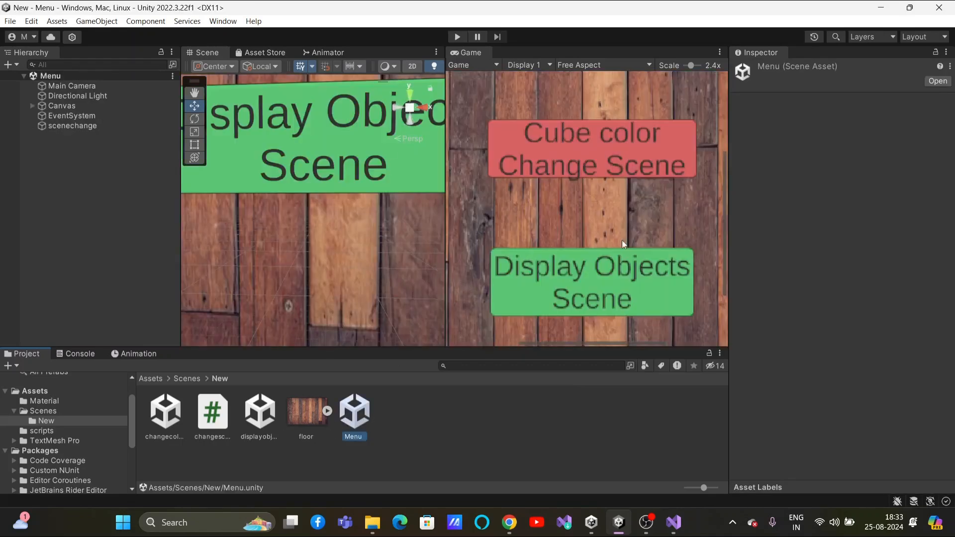
left_click_drag(443, 206, 197, 211)
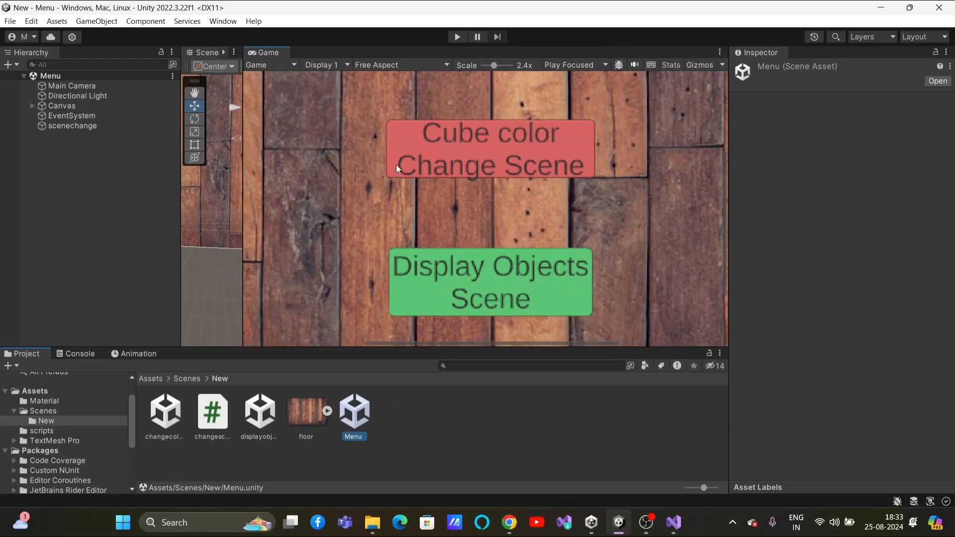
Play the Menu scene, open the Cube color Change Scene, change the cube's color several times, and return through Main Menu
left_click(457, 37)
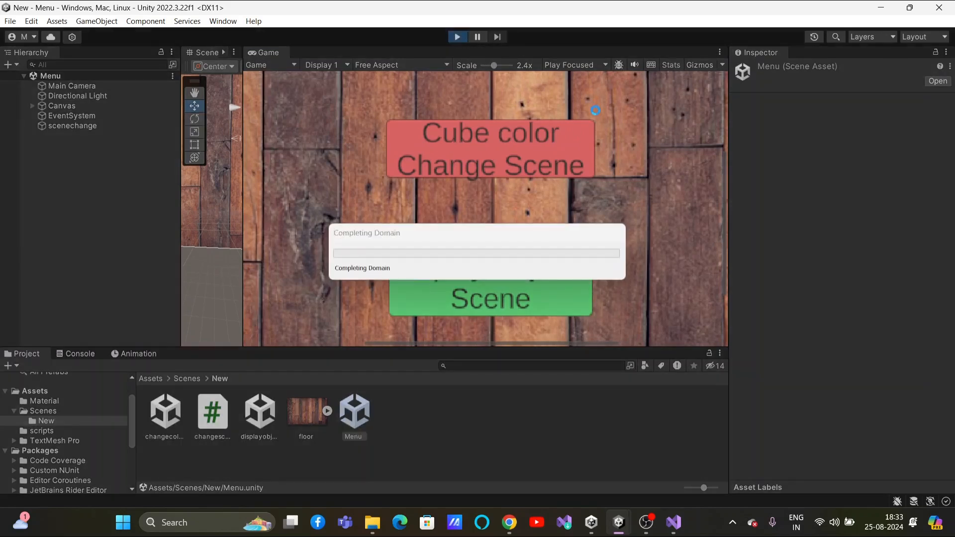
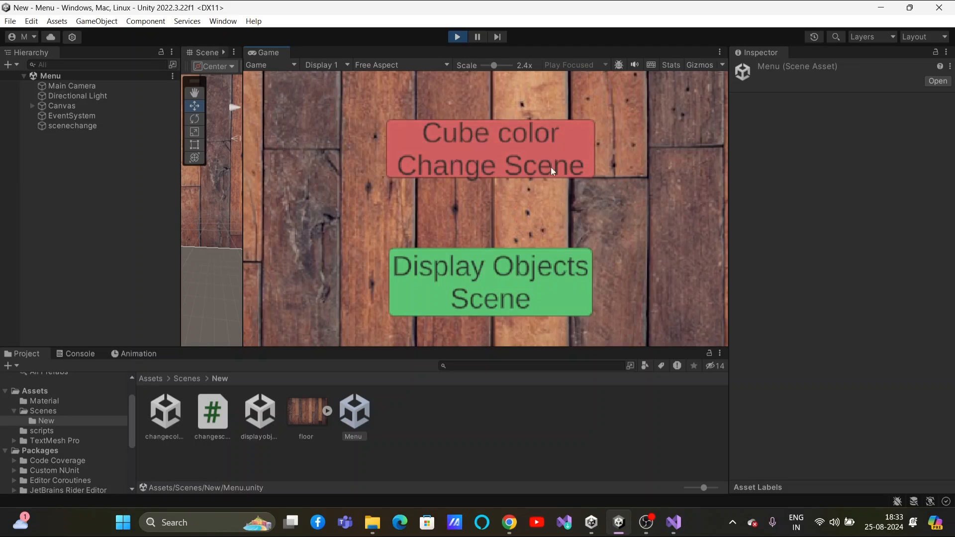
left_click(519, 152)
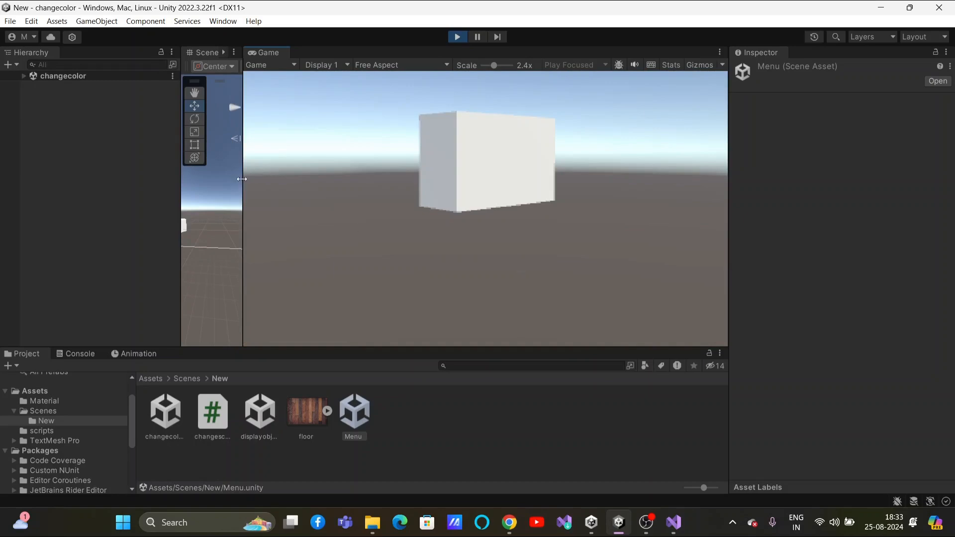
left_click_drag(242, 178, 456, 162)
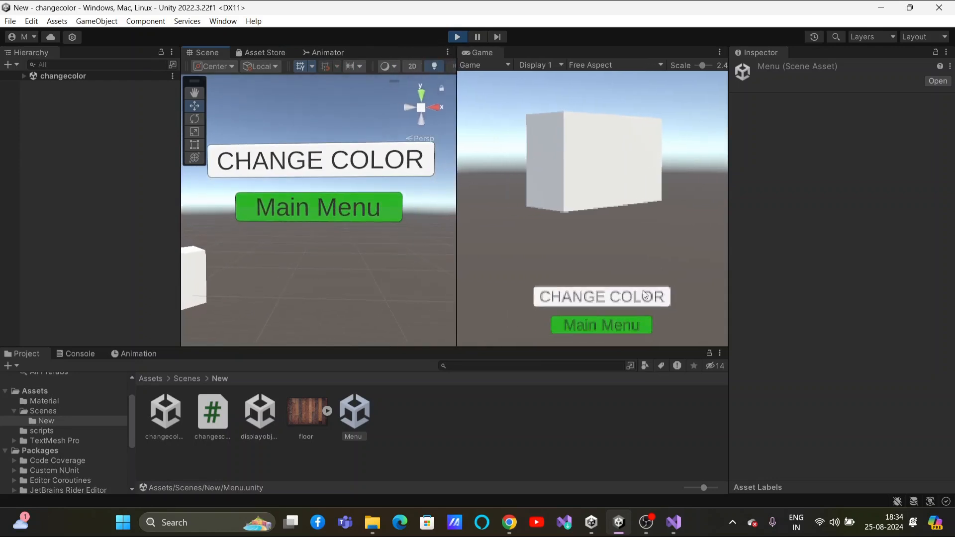
left_click(605, 296)
left_click(606, 296)
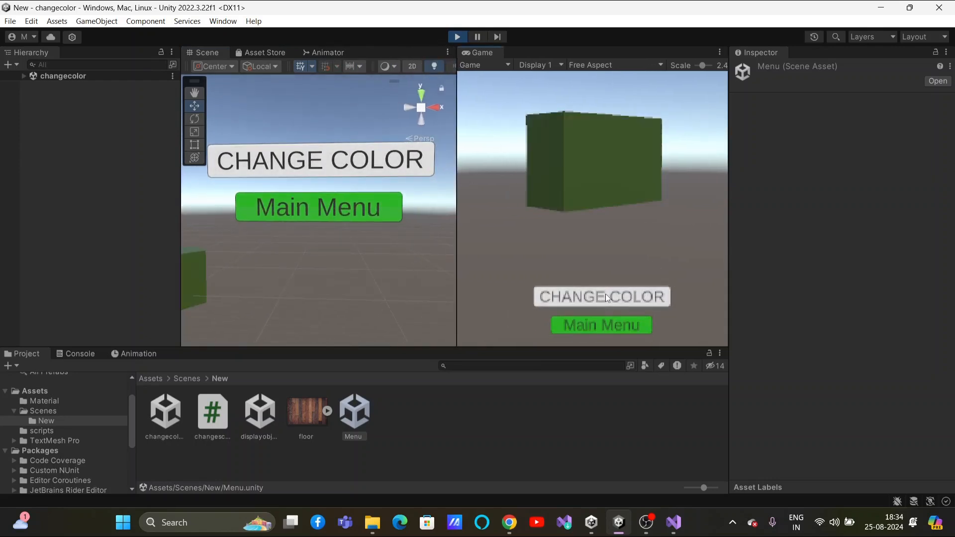
left_click(605, 294)
left_click(606, 293)
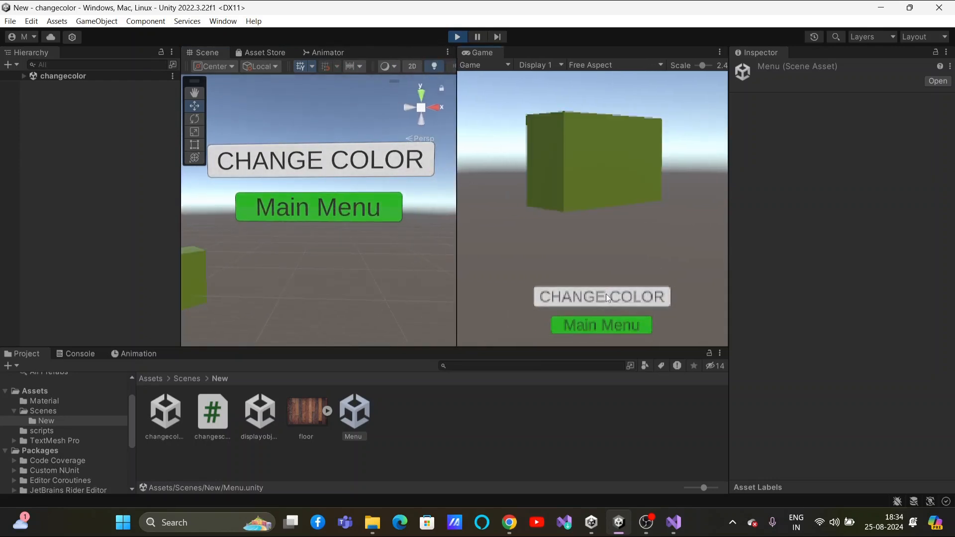
left_click(604, 324)
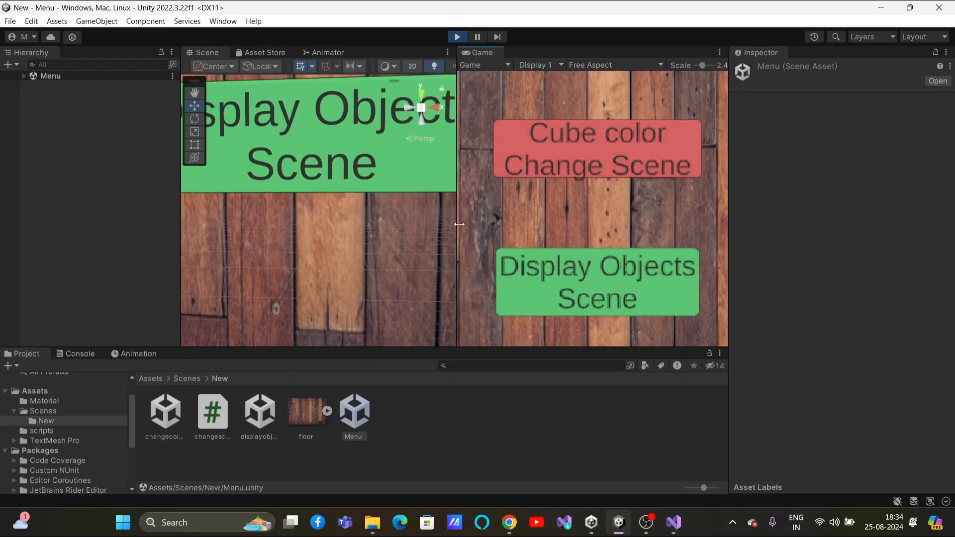
Test the Display Objects Scene button, make the objects appear, return through Main Menu, and stop play mode
left_click_drag(458, 224, 360, 212)
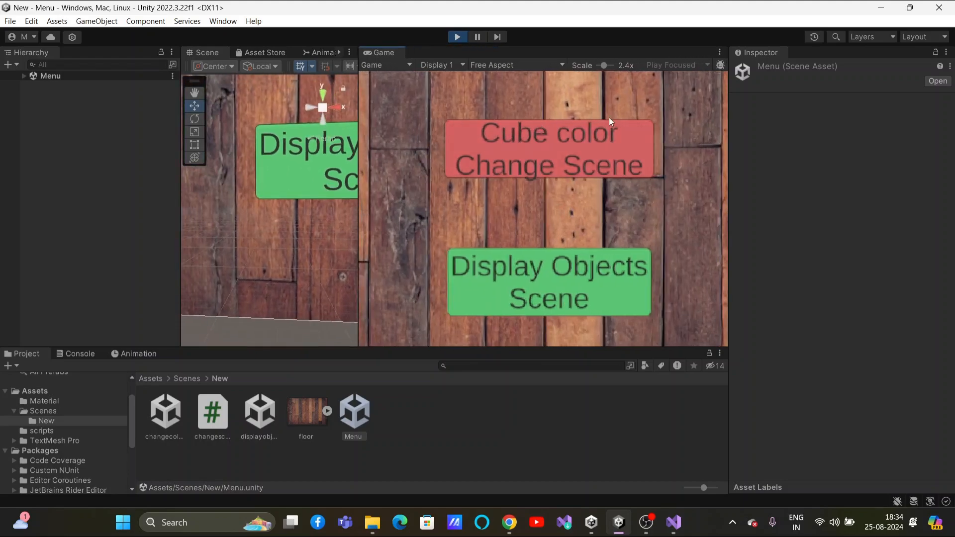
left_click(546, 278)
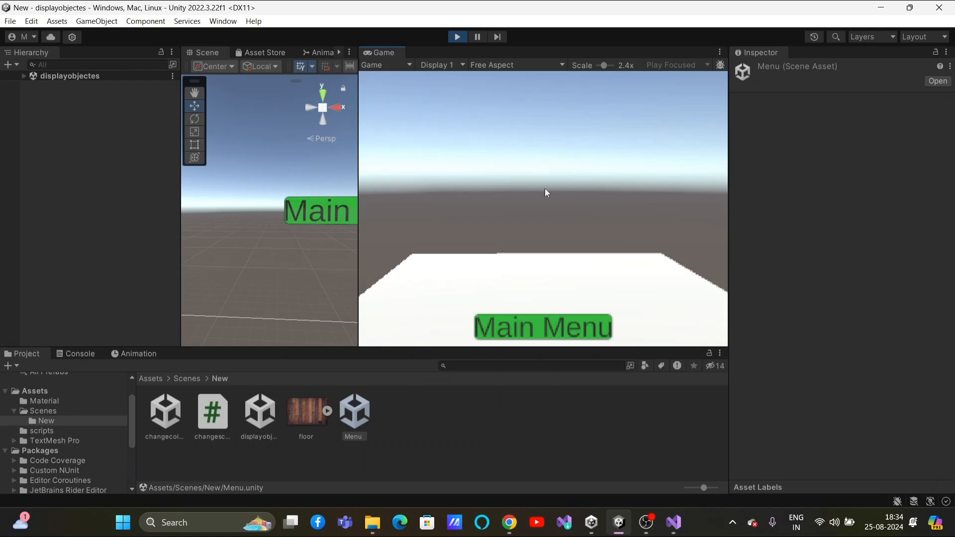
left_click(551, 166)
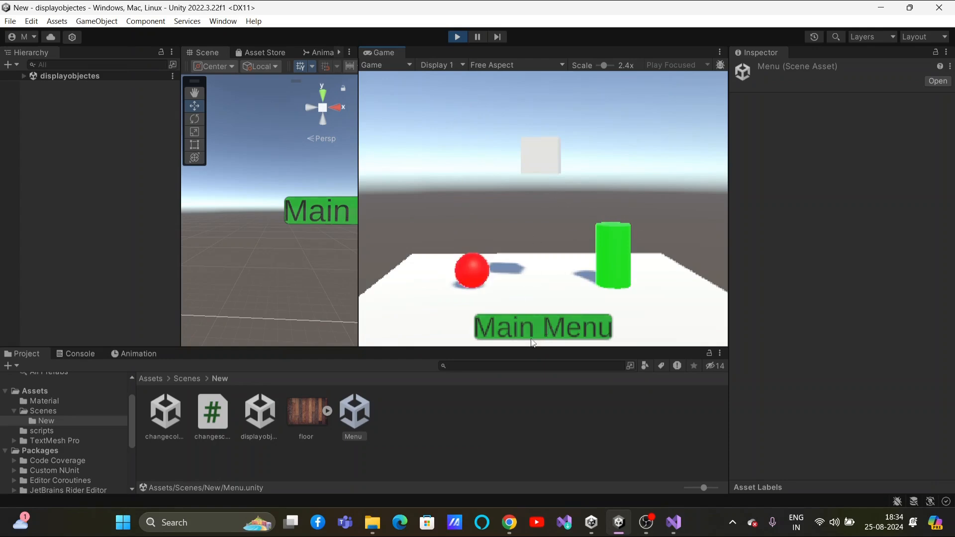
left_click(541, 326)
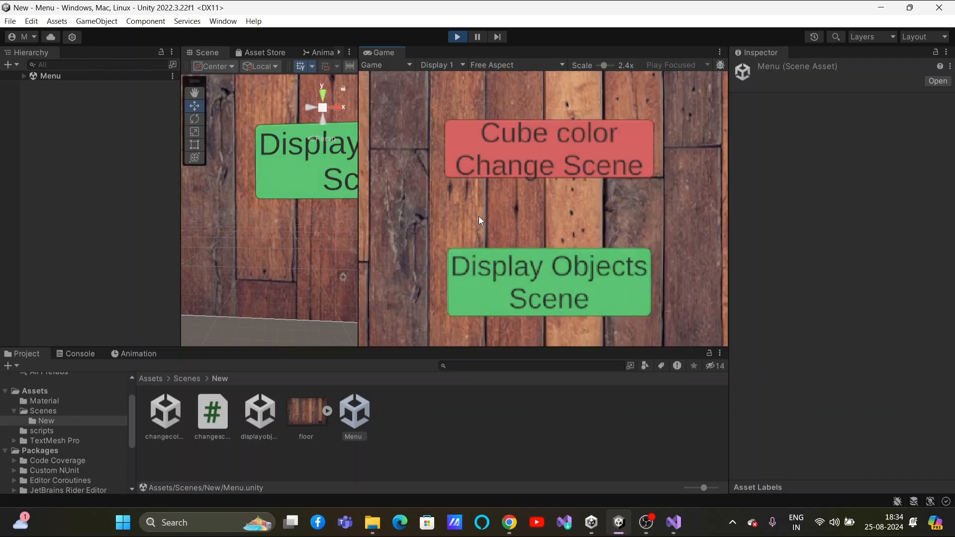
left_click(456, 36)
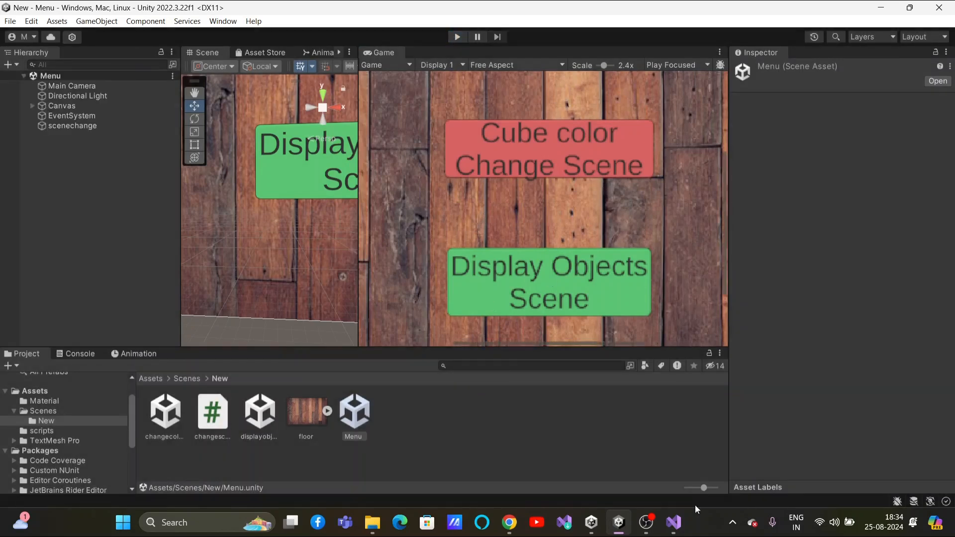
Switch to Visual Studio to review the changescene script's scene-loading functions, and return to Unity
left_click(596, 454)
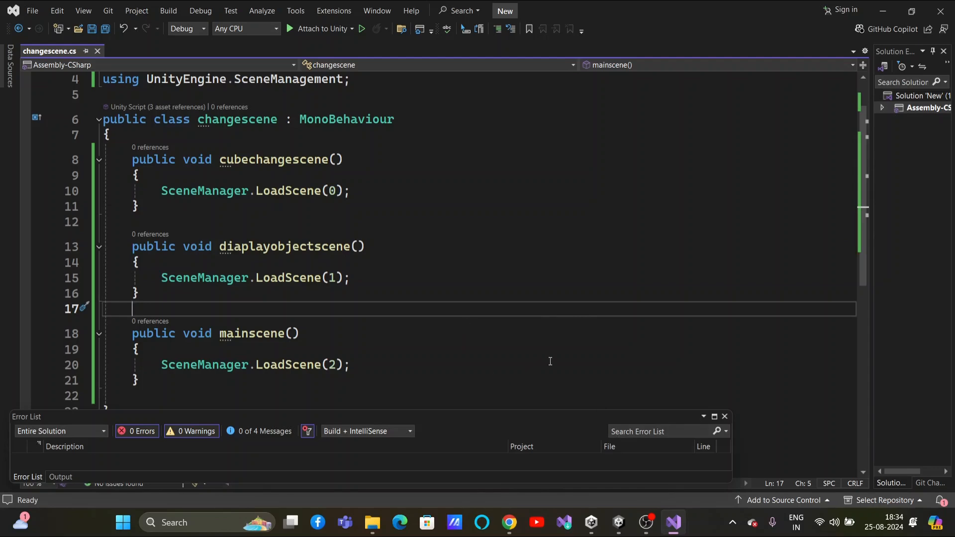
left_click(618, 523)
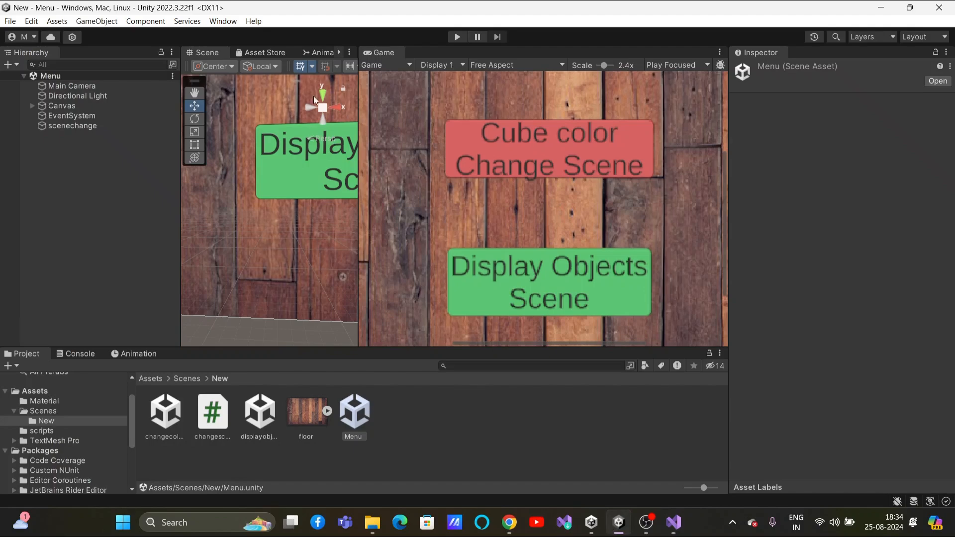
mouse_move(361, 231)
left_mouse_down()
mouse_move(412, 232)
mouse_move(360, 231)
left_mouse_up()
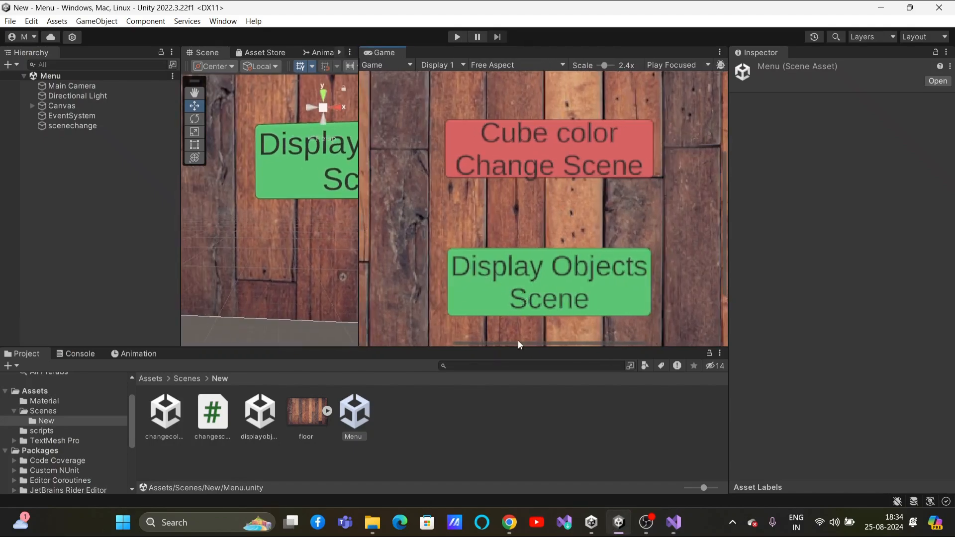